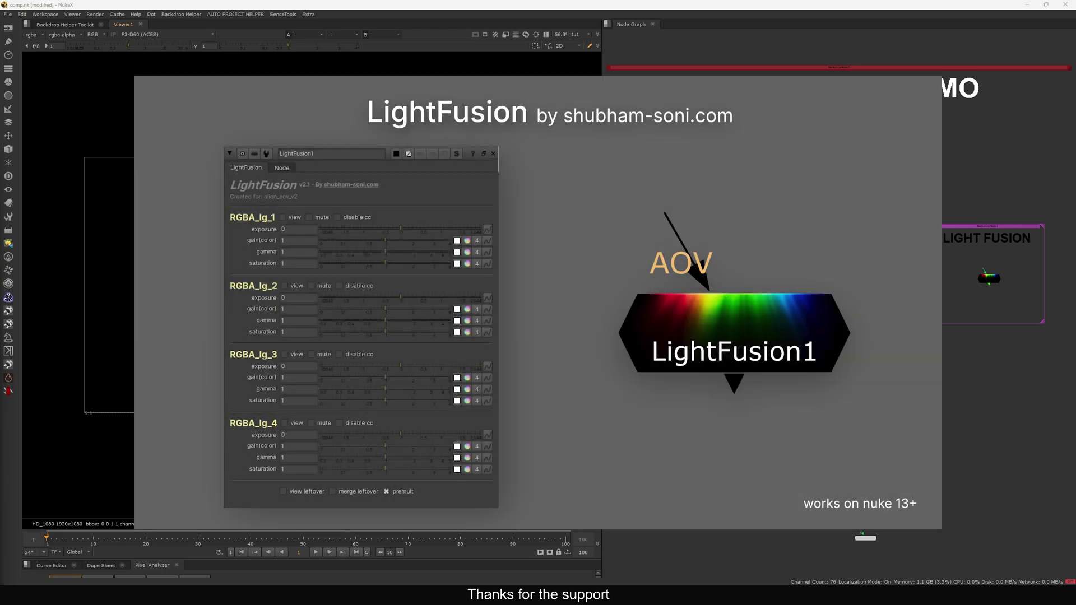
# Step: Examine the LightFusion node and the RENDER backdrop's node setups in the node graph
pyautogui.moveTo(953, 281); pyautogui.dragTo(852, 259, button='middle')
pyautogui.scroll(5, 879, 259)
pyautogui.moveTo(979, 233); pyautogui.dragTo(940, 241, button='middle')
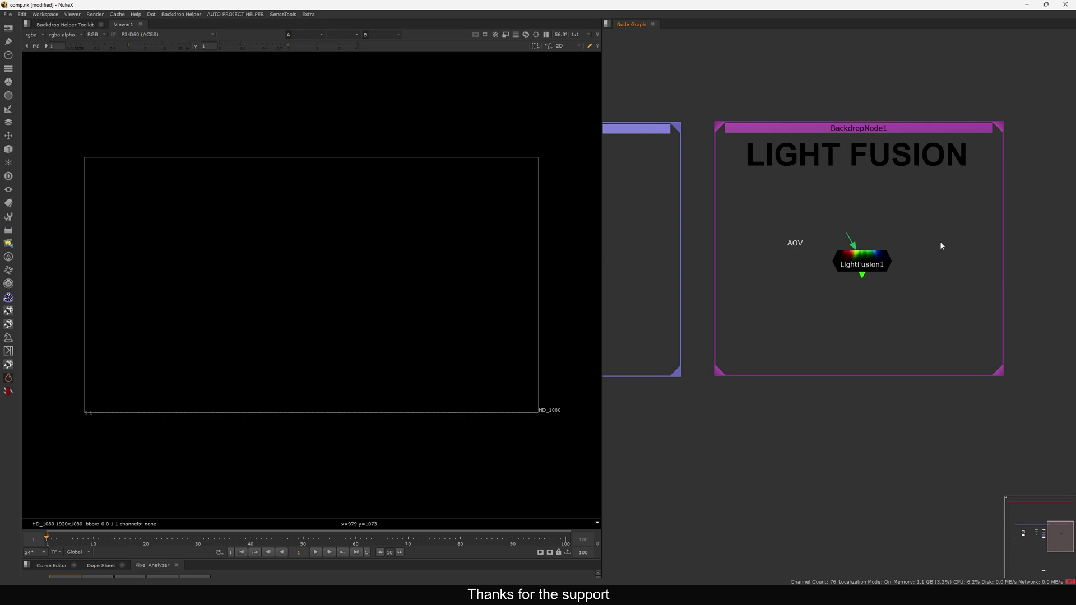
pyautogui.moveTo(973, 216); pyautogui.dragTo(782, 303)
pyautogui.moveTo(827, 304); pyautogui.dragTo(850, 300, button='middle')
pyautogui.click(848, 315)
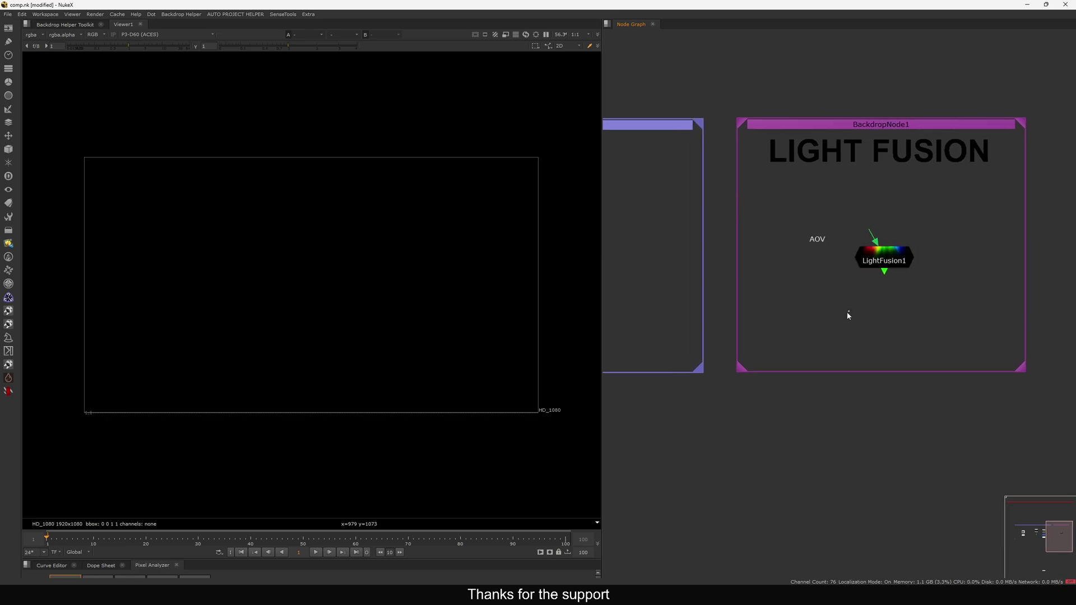
pyautogui.click(884, 261)
pyautogui.scroll(-8, 891, 259)
pyautogui.scroll(6, 799, 265)
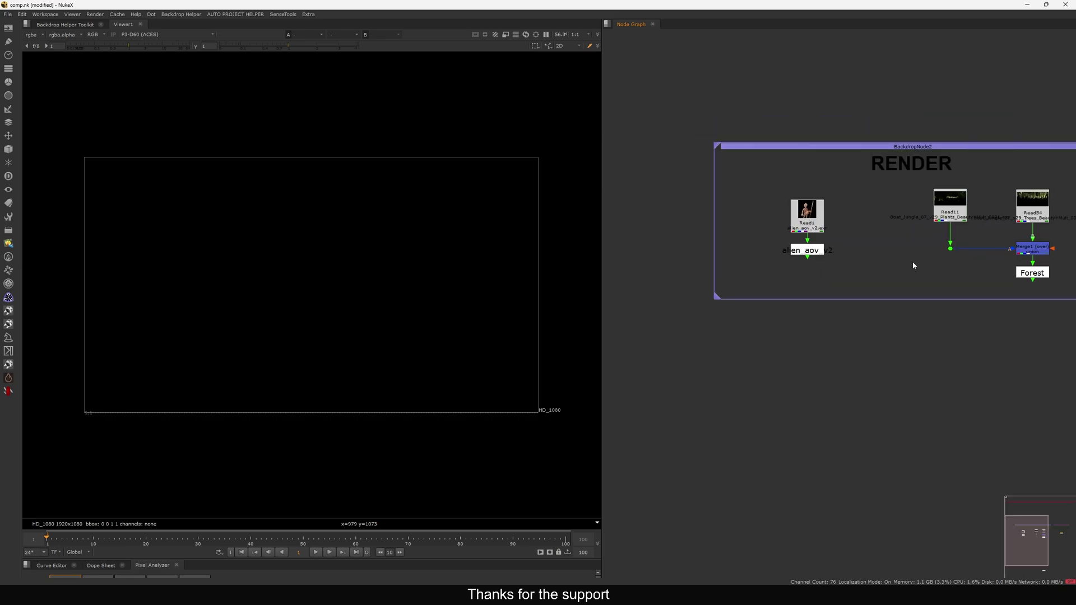
pyautogui.moveTo(900, 265); pyautogui.dragTo(852, 267, button='middle')
pyautogui.press('f')
pyautogui.click(887, 273)
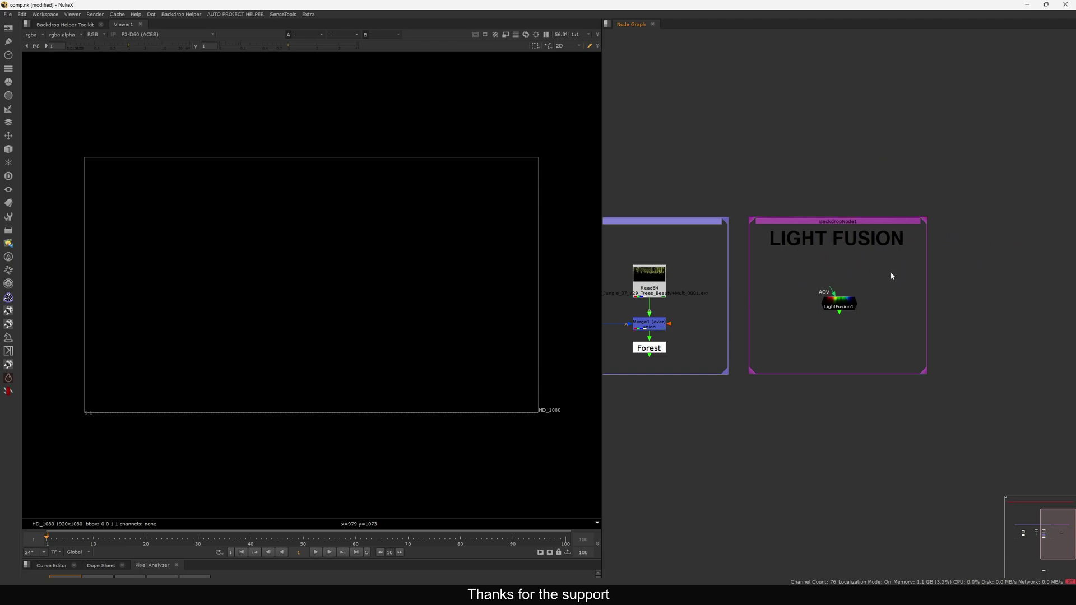
pyautogui.press('f')
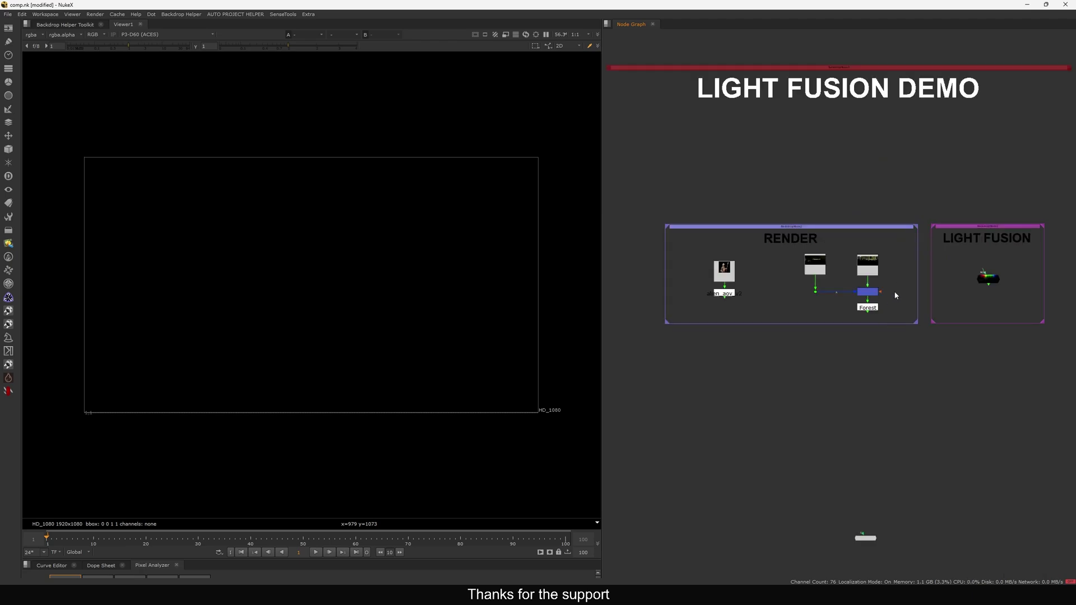
# Step: Display the alien_aov_v2 render in the viewer, followed by the Forest render
pyautogui.moveTo(993, 281); pyautogui.dragTo(991, 287)
pyautogui.click(721, 297)
pyautogui.press('1')
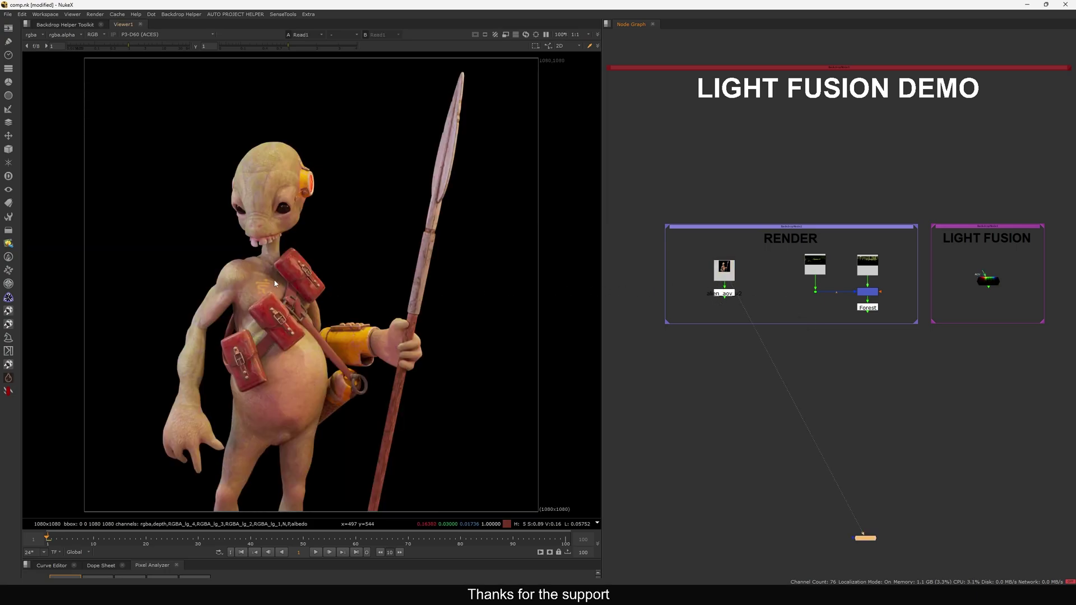
pyautogui.scroll(1, 269, 279)
pyautogui.click(865, 308)
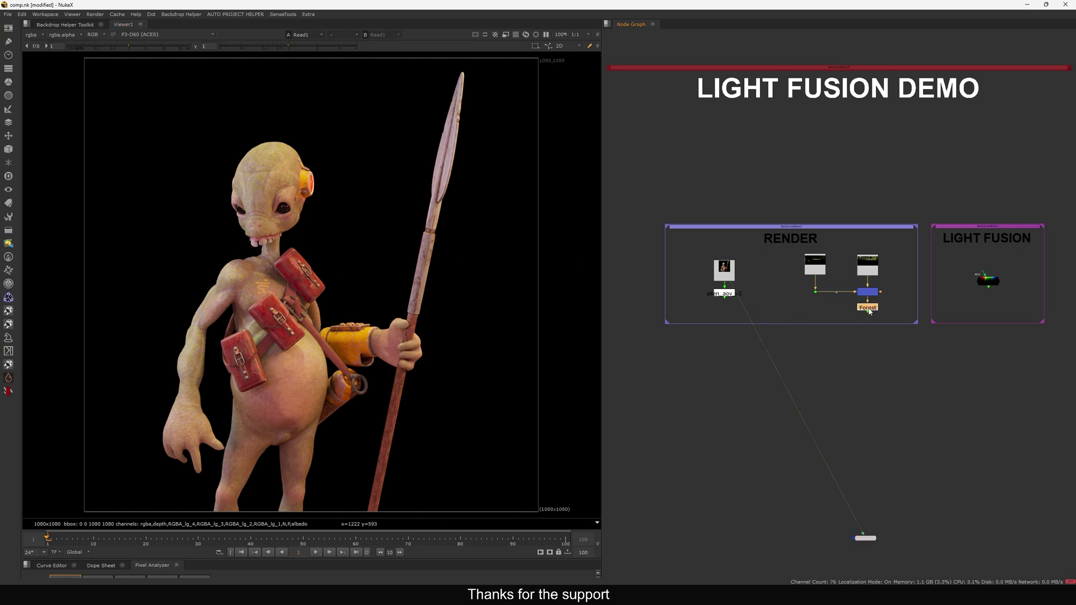
pyautogui.press('1')
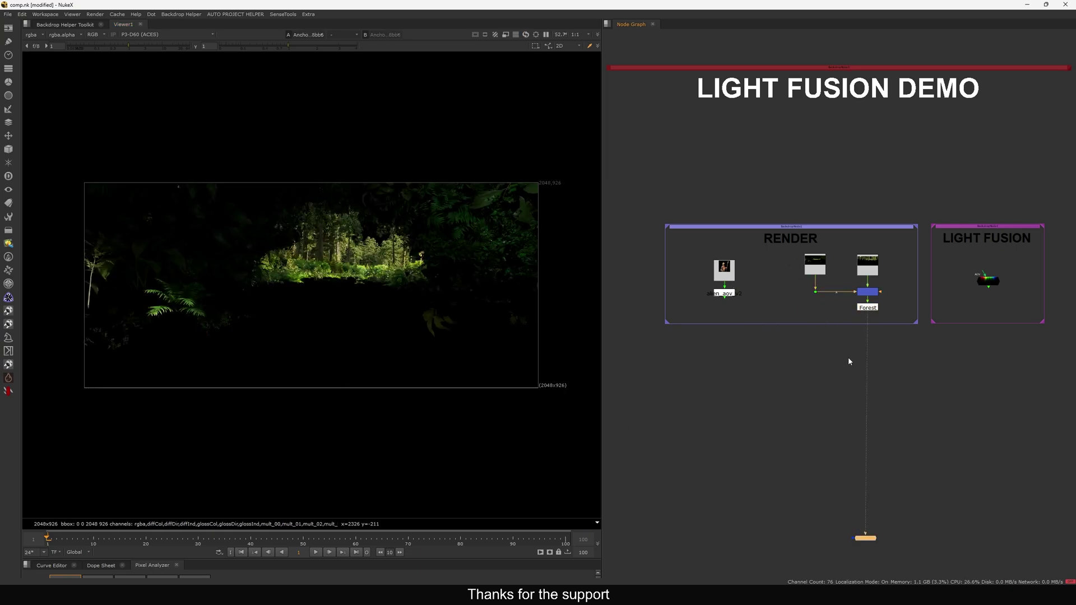
# Step: Add a FrameHold node to the node graph near the Forest branch
pyautogui.press('Tab')
pyautogui.write('fraem')
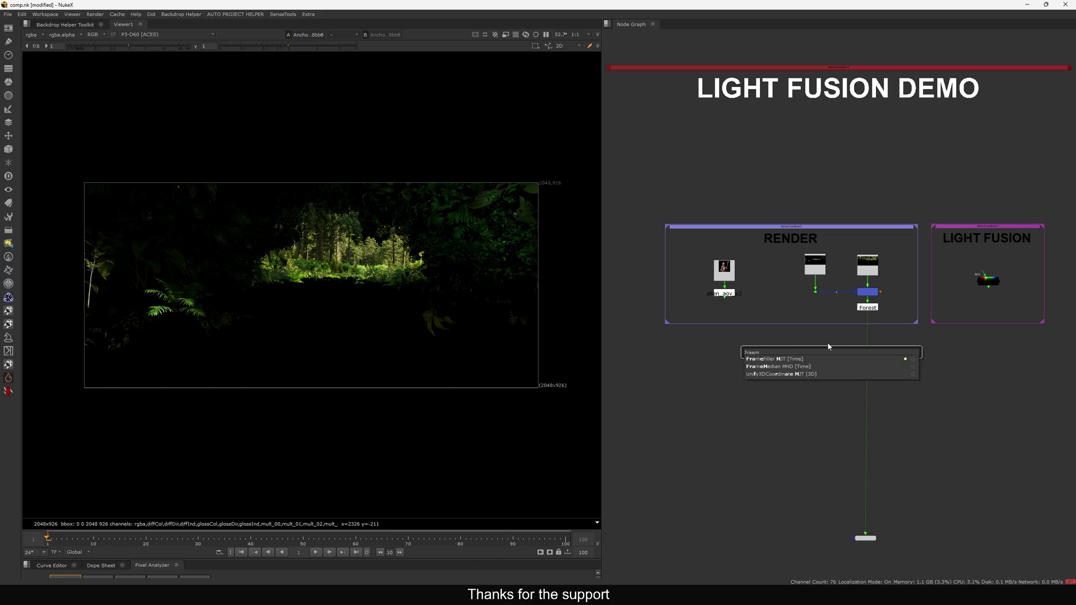
pyautogui.press('BackSpace')
pyautogui.press('BackSpace')
pyautogui.write('l')
pyautogui.press('Down')
pyautogui.press('Down')
pyautogui.press('Return')
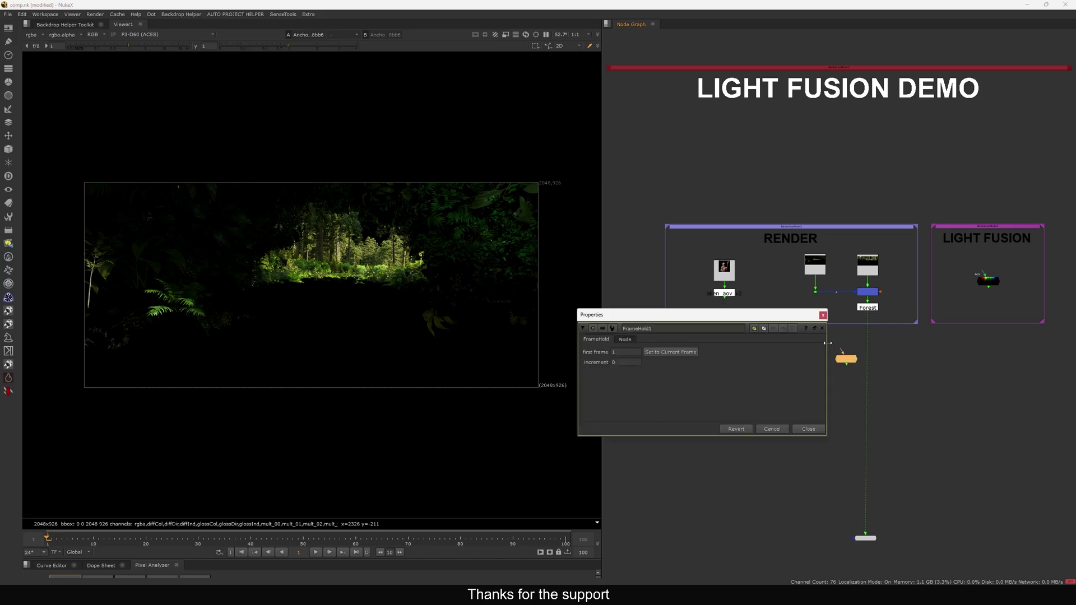
# Step: Insert the FrameHold between the merge and the Forest node and set its first frame to 250
pyautogui.moveTo(840, 349); pyautogui.dragTo(870, 307)
pyautogui.doubleClick(632, 352)
pyautogui.write('250')
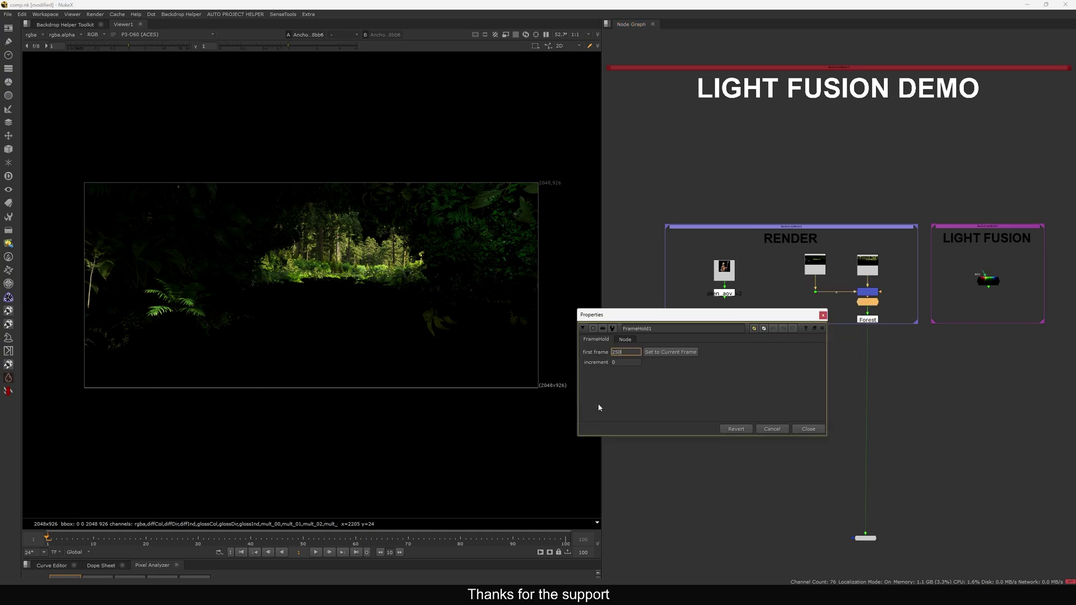
pyautogui.press('Return')
pyautogui.click(808, 429)
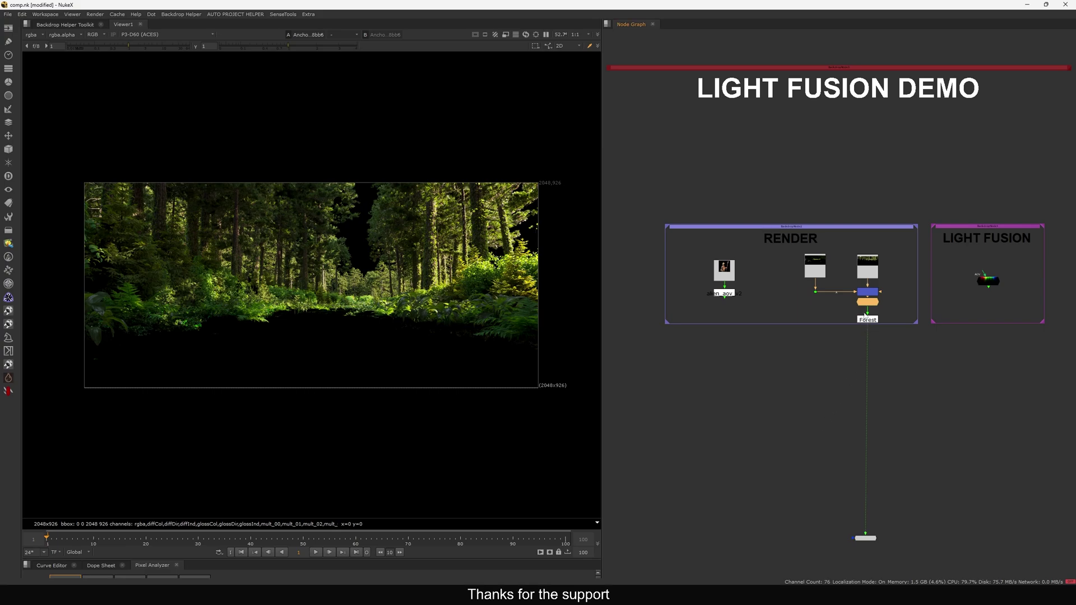
# Step: Move the two forest Read nodes and their merge slightly up to make room for the FrameHold
pyautogui.moveTo(907, 247); pyautogui.dragTo(771, 301)
pyautogui.moveTo(868, 290); pyautogui.dragTo(868, 285)
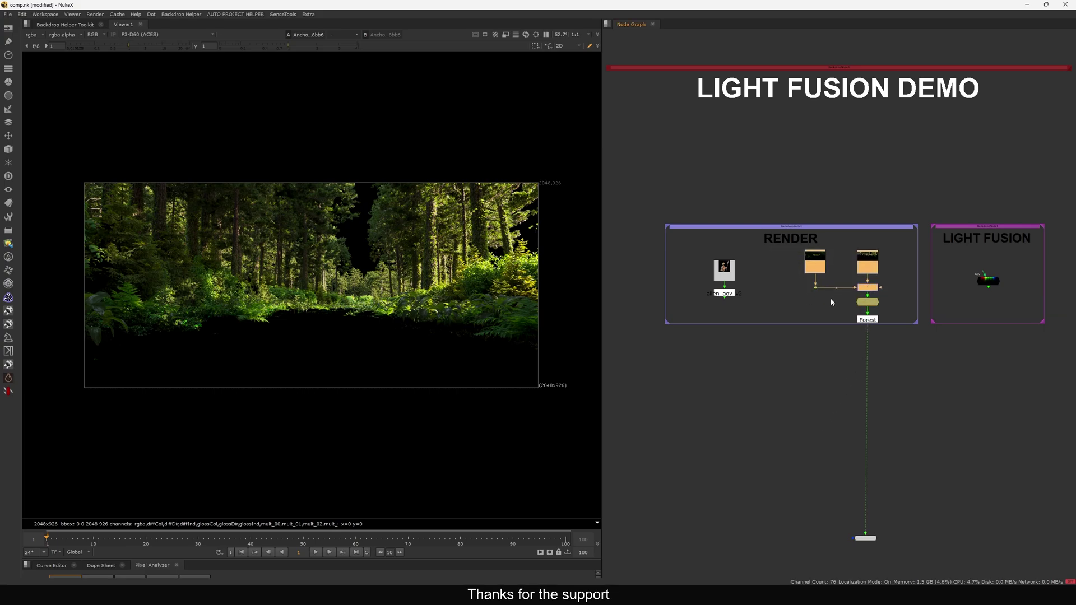
pyautogui.click(831, 303)
pyautogui.click(872, 304)
pyautogui.scroll(4, 874, 302)
pyautogui.click(881, 320)
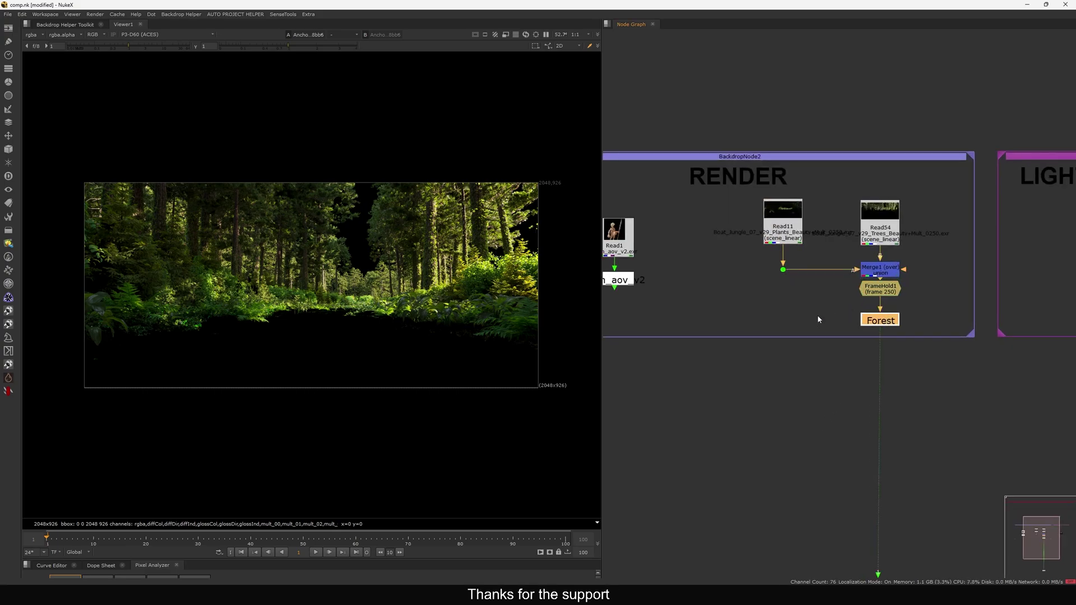
pyautogui.scroll(-2, 844, 312)
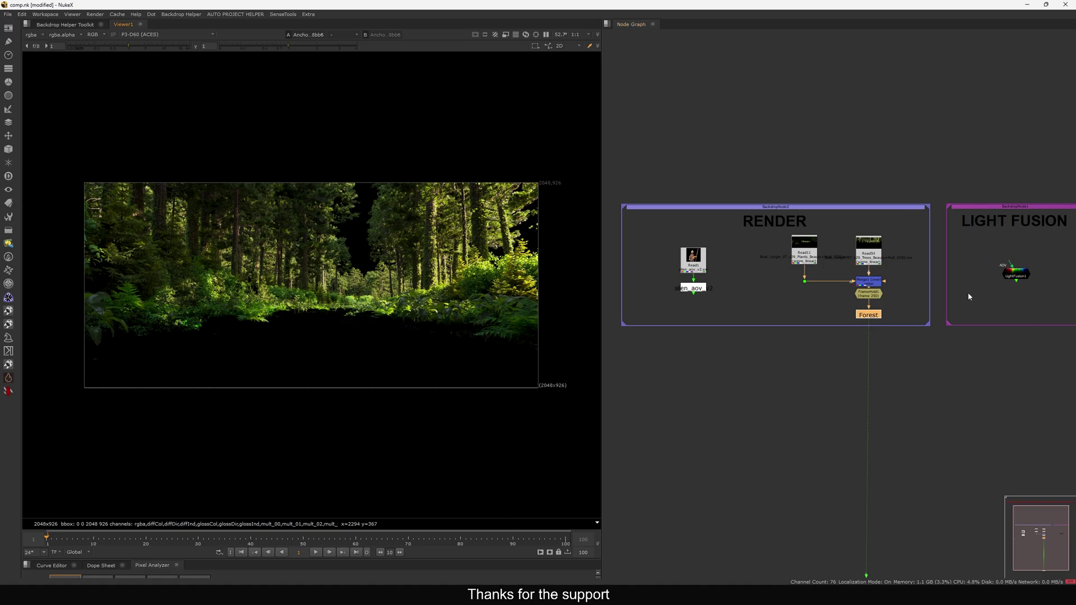
pyautogui.moveTo(995, 296); pyautogui.dragTo(976, 297, button='middle')
pyautogui.click(994, 278)
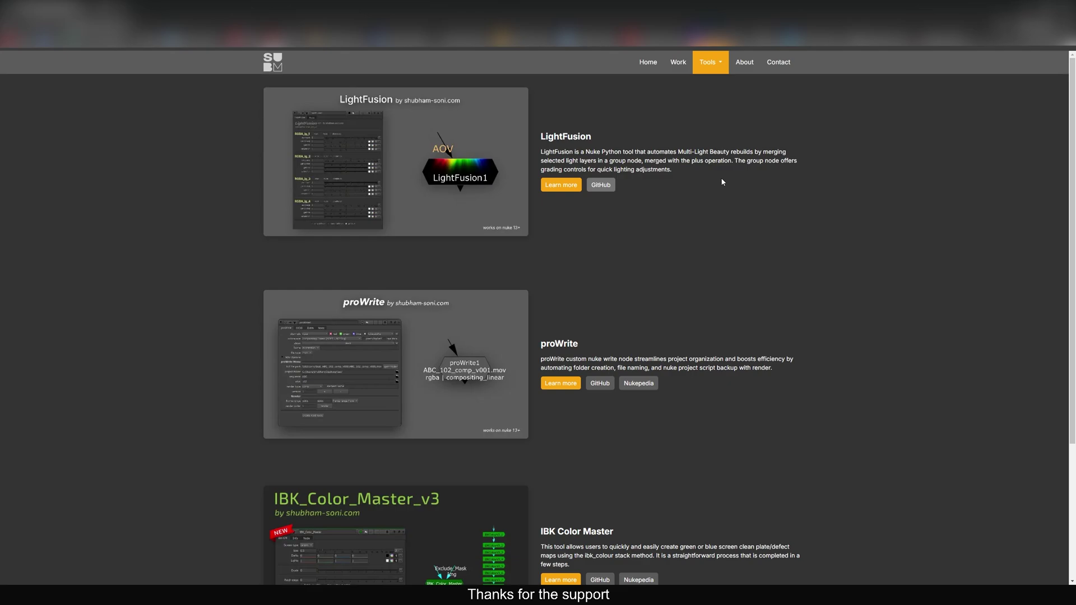
# Step: In the browser, open the LightFusion tool's detail page and read its installation instructions
pyautogui.scroll(-2, 722, 183)
pyautogui.scroll(2, 617, 179)
pyautogui.click(558, 170)
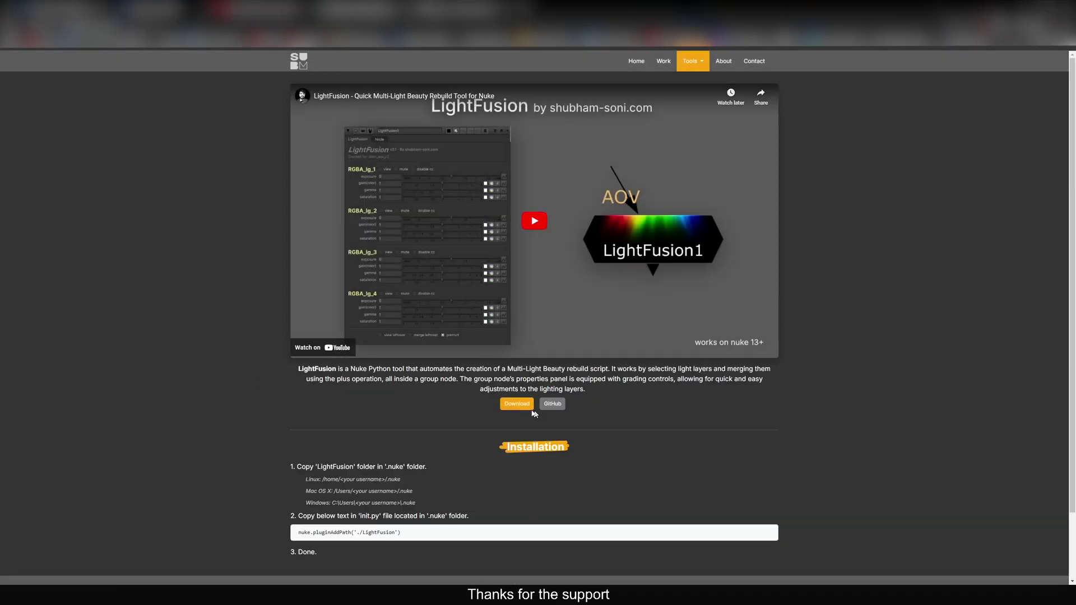
pyautogui.scroll(-2, 347, 451)
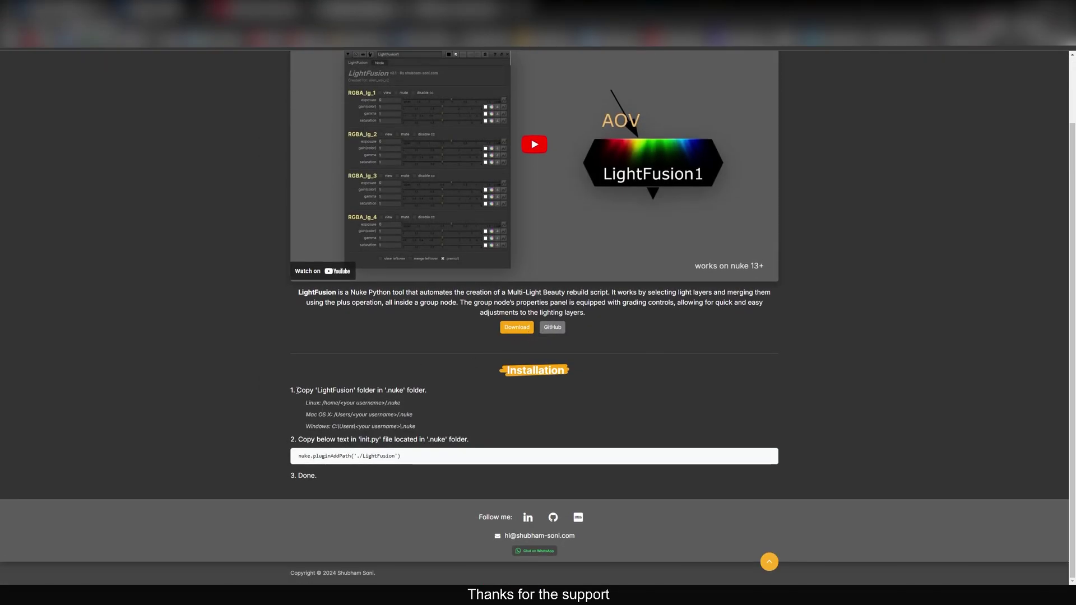
pyautogui.moveTo(296, 390); pyautogui.dragTo(463, 441)
pyautogui.click(514, 340)
# Step: Download LightFusion_2.1.zip from the tool's GitHub releases page
pyautogui.click(517, 327)
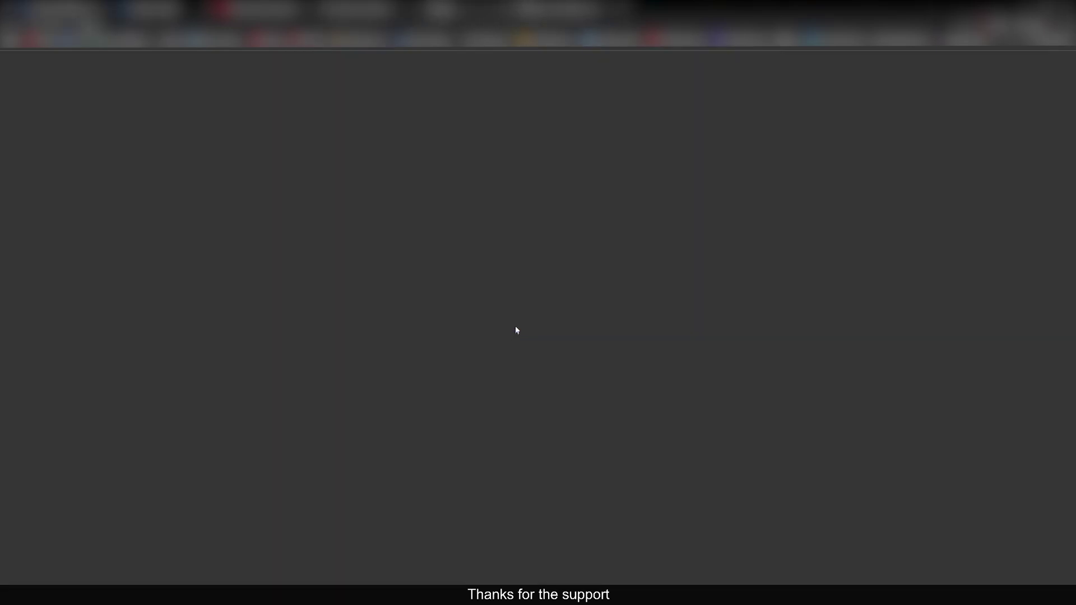
pyautogui.click(408, 362)
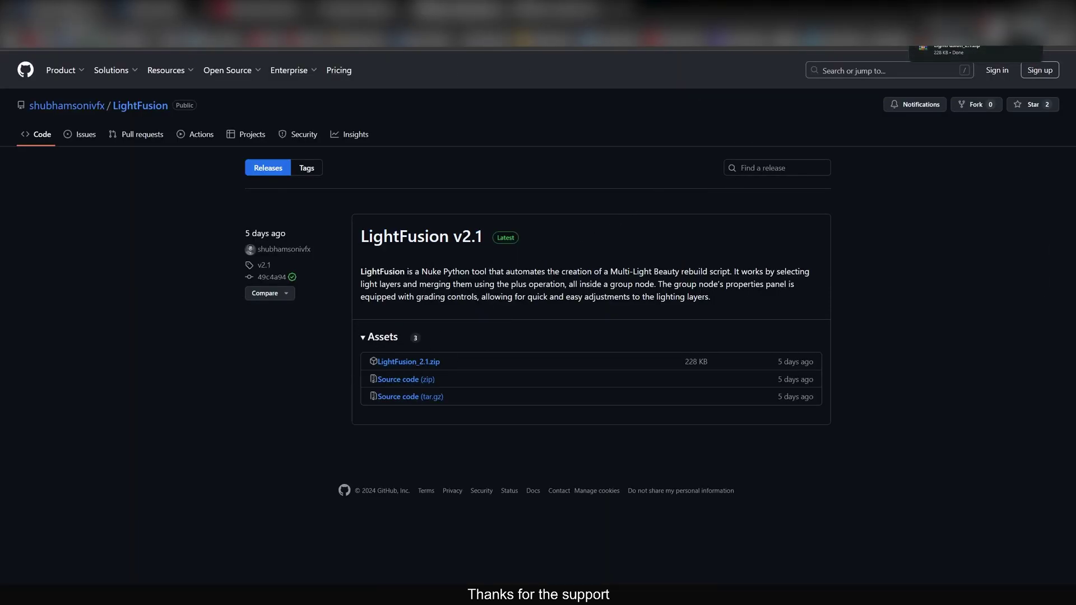
pyautogui.click(507, 10)
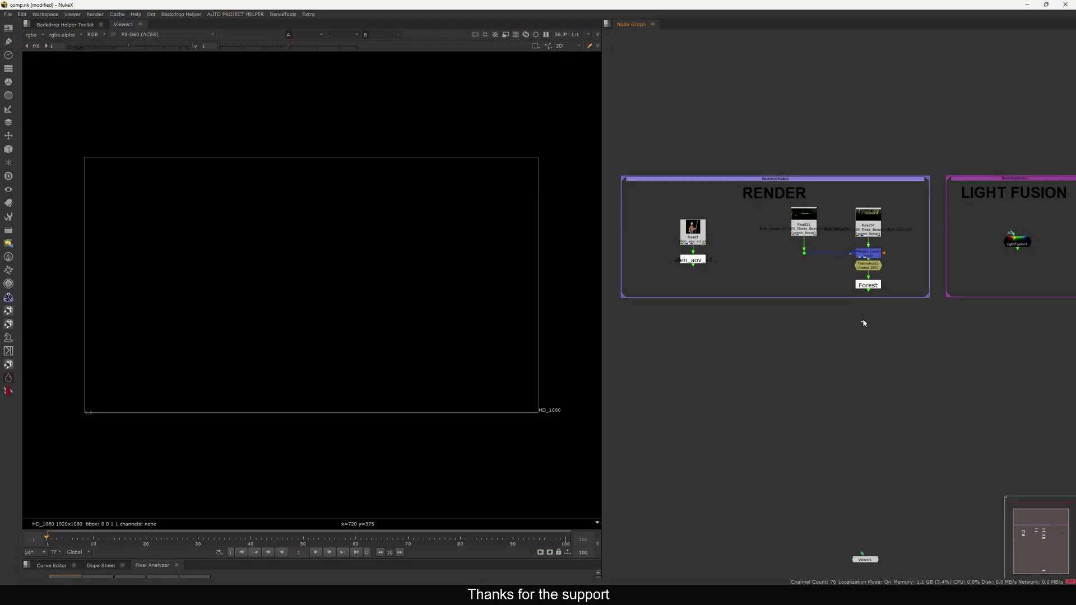
# Step: In Nuke, try to create a LightFusion node with no node selected
pyautogui.press('Tab')
pyautogui.write('light')
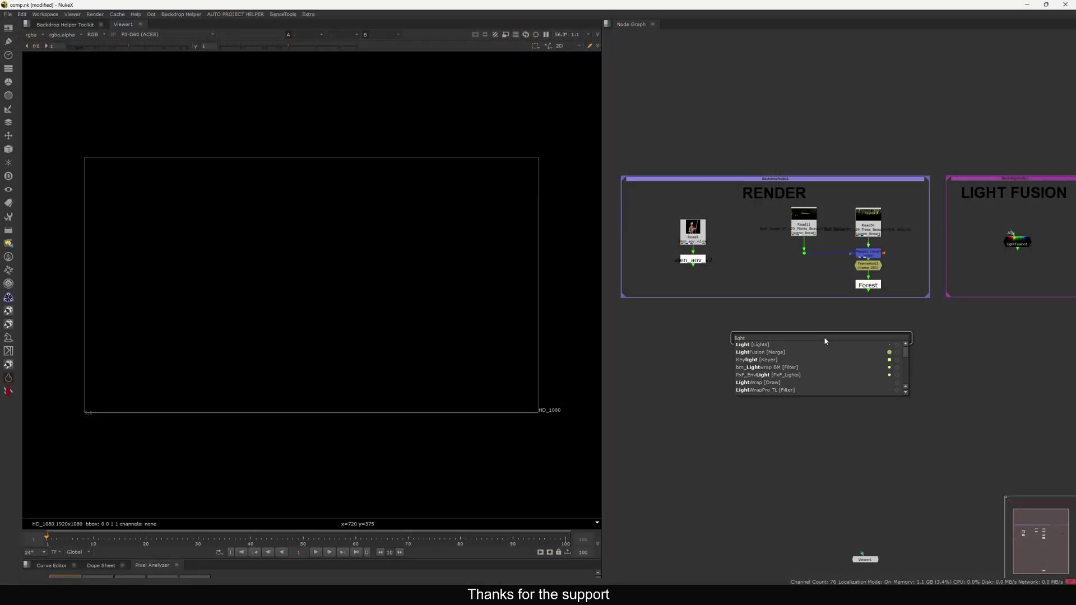
pyautogui.press('Down')
pyautogui.press('Return')
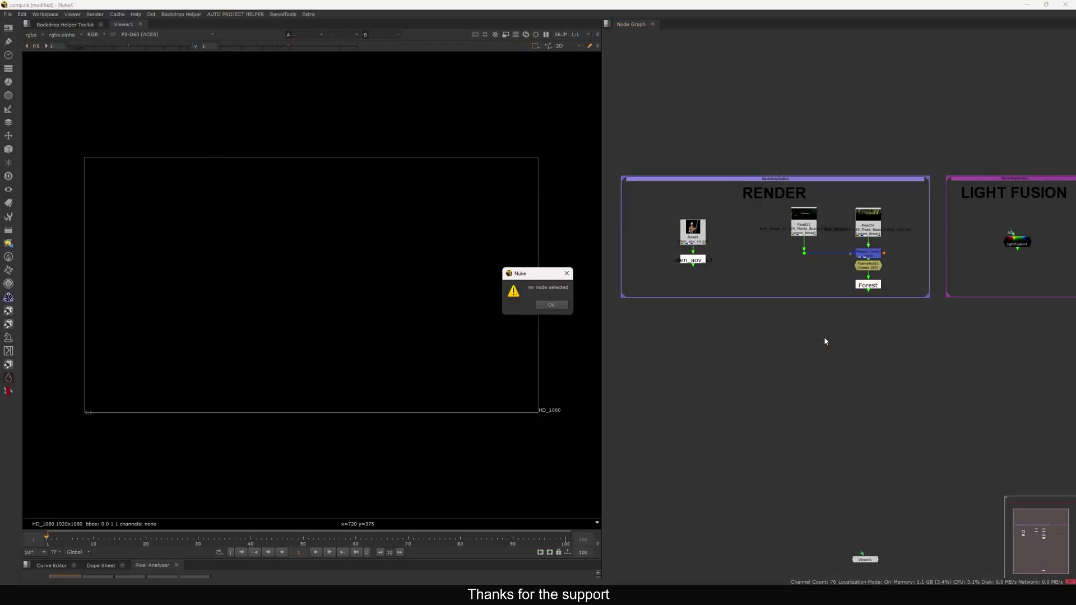
pyautogui.click(555, 296)
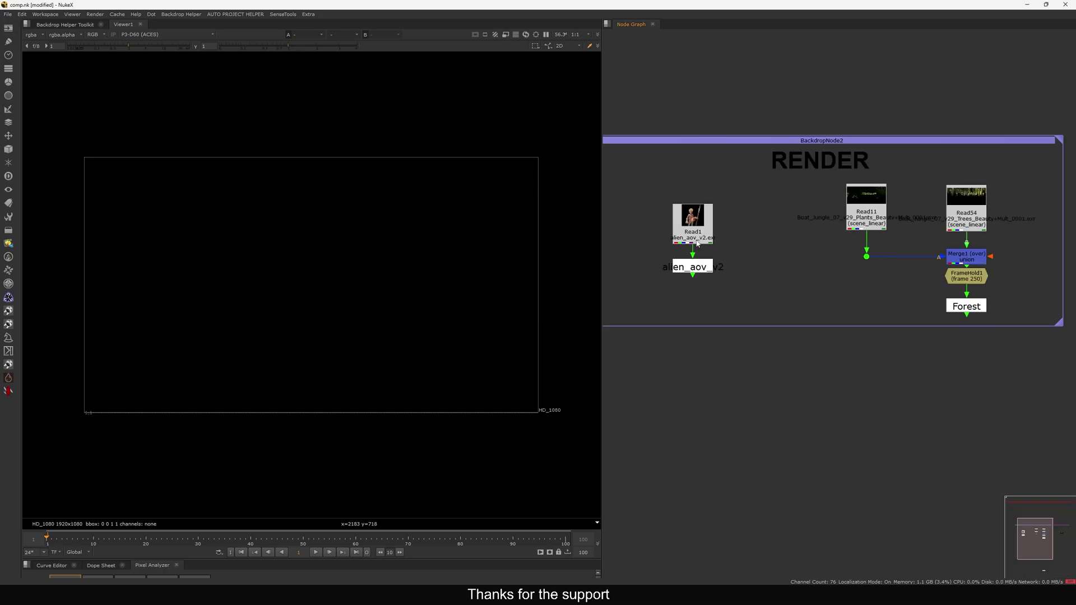
# Step: Create a stamp of the alien_aov_v2 anchor, place it below the RENDER backdrop and show it in the viewer
pyautogui.click(693, 229)
pyautogui.scroll(1, 709, 254)
pyautogui.moveTo(662, 275); pyautogui.dragTo(747, 245)
pyautogui.press('F8')
pyautogui.click(714, 224)
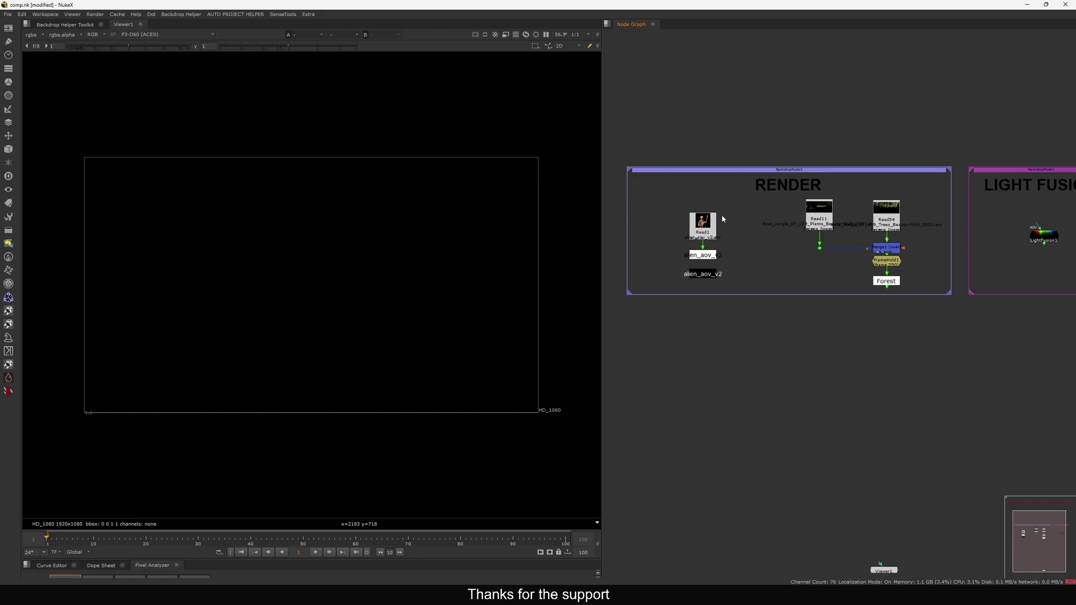
pyautogui.moveTo(747, 276); pyautogui.dragTo(754, 235, button='middle')
pyautogui.moveTo(711, 236); pyautogui.dragTo(706, 395)
pyautogui.moveTo(729, 369); pyautogui.dragTo(770, 263, button='middle')
pyautogui.press('1')
# Step: Add a LayerContactSheet node to the alien_aov_v2 stamp and position it below the stamp
pyautogui.moveTo(825, 232); pyautogui.dragTo(753, 266)
pyautogui.click(745, 257)
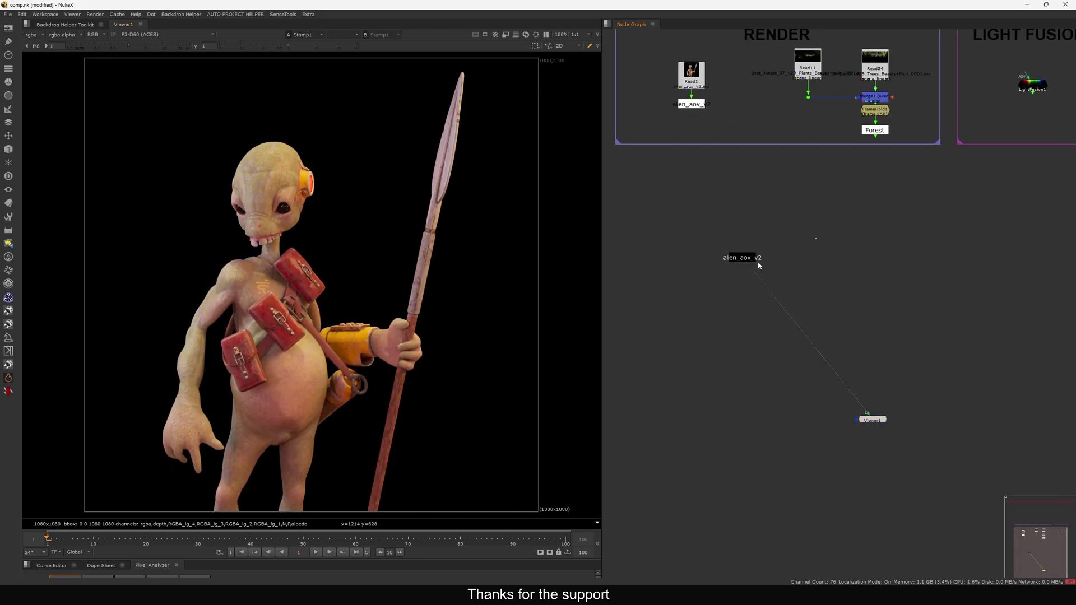
pyautogui.press('Tab')
pyautogui.write('contactSheet [Merge')
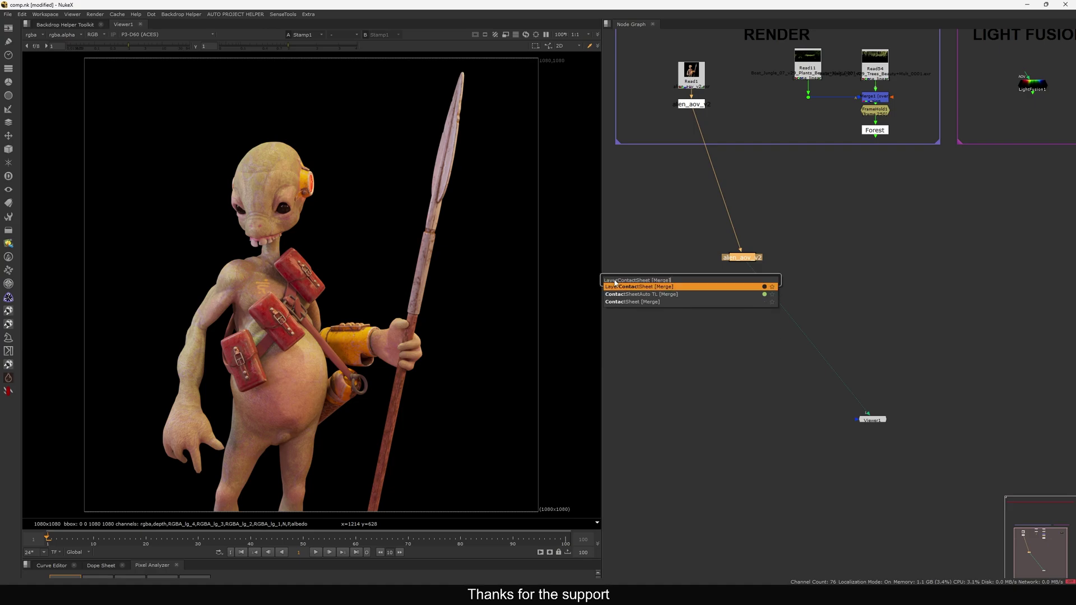
pyautogui.press('Return')
pyautogui.moveTo(710, 178); pyautogui.dragTo(764, 162, button='middle')
pyautogui.moveTo(793, 252); pyautogui.dragTo(790, 294)
pyautogui.moveTo(828, 267); pyautogui.dragTo(793, 288)
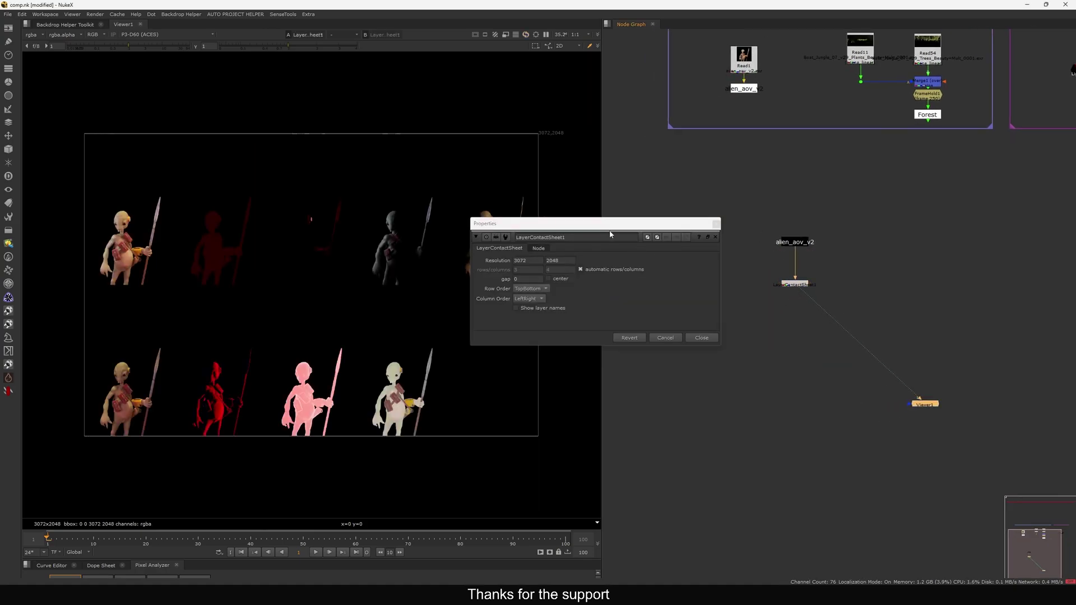
# Step: Turn on layer names for the contact sheet, maximize the viewer and close the node's properties
pyautogui.click(516, 307)
pyautogui.moveTo(588, 224); pyautogui.dragTo(727, 196)
pyautogui.press('space')
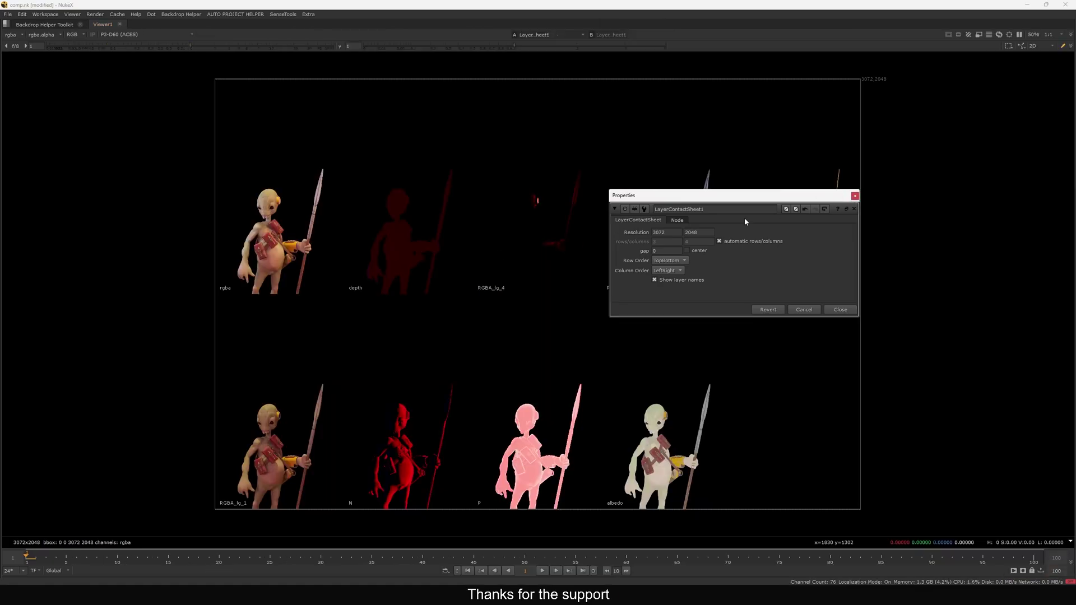
pyautogui.click(855, 196)
# Step: Examine the RGBA_lg light layers in the alien render's contact sheet
pyautogui.scroll(4, 674, 224)
pyautogui.moveTo(675, 235); pyautogui.dragTo(709, 138, button='middle')
pyautogui.scroll(-3, 701, 218)
pyautogui.moveTo(579, 245); pyautogui.dragTo(573, 277, button='middle')
pyautogui.keyDown('ctrl'); pyautogui.keyDown('shift'); pyautogui.moveTo(252, 459); pyautogui.dragTo(178, 493); pyautogui.keyUp('shift'); pyautogui.keyUp('ctrl')
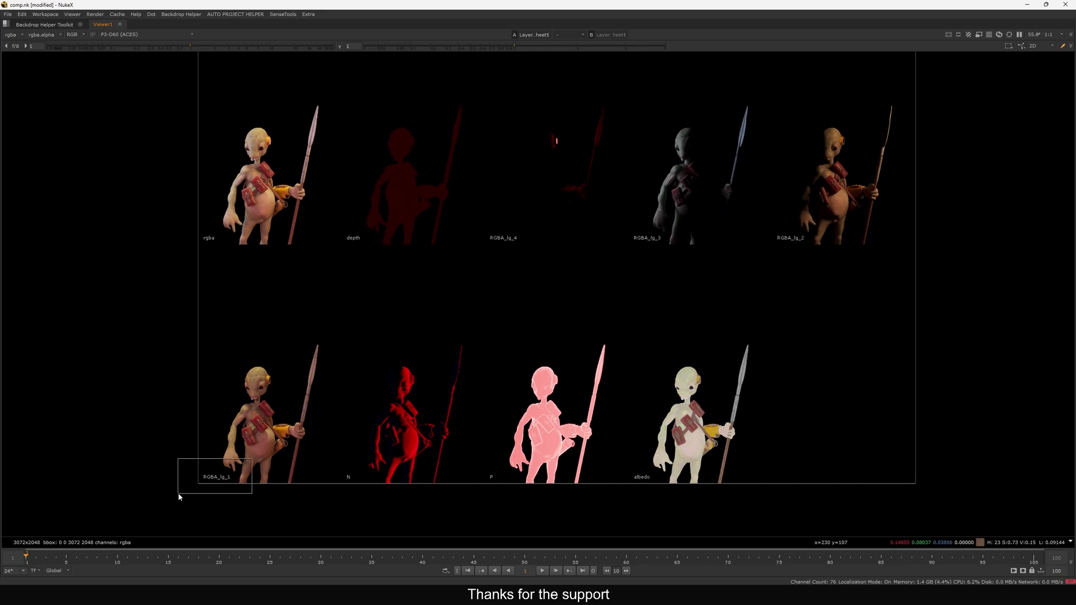
pyautogui.moveTo(667, 231)
pyautogui.mouseDown()
pyautogui.moveTo(658, 244)
pyautogui.moveTo(633, 245)
pyautogui.mouseUp()
pyautogui.moveTo(526, 233); pyautogui.dragTo(491, 245)
# Step: Restore the full workspace layout and delete the LayerContactSheet node
pyautogui.press('space')
pyautogui.press('f')
pyautogui.moveTo(863, 270); pyautogui.dragTo(728, 316)
pyautogui.press('Delete')
# Step: Select the alien_aov_v2 stamp and run LightFusion on it
pyautogui.moveTo(901, 200); pyautogui.dragTo(693, 285)
pyautogui.press('Tab')
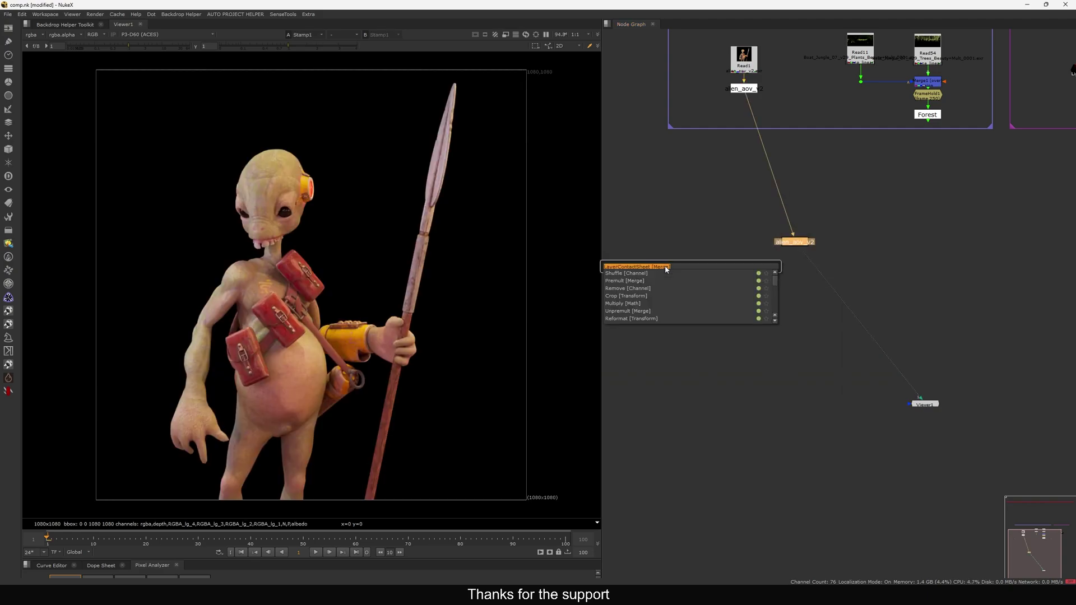
pyautogui.write('light')
pyautogui.press('Down')
pyautogui.press('Down')
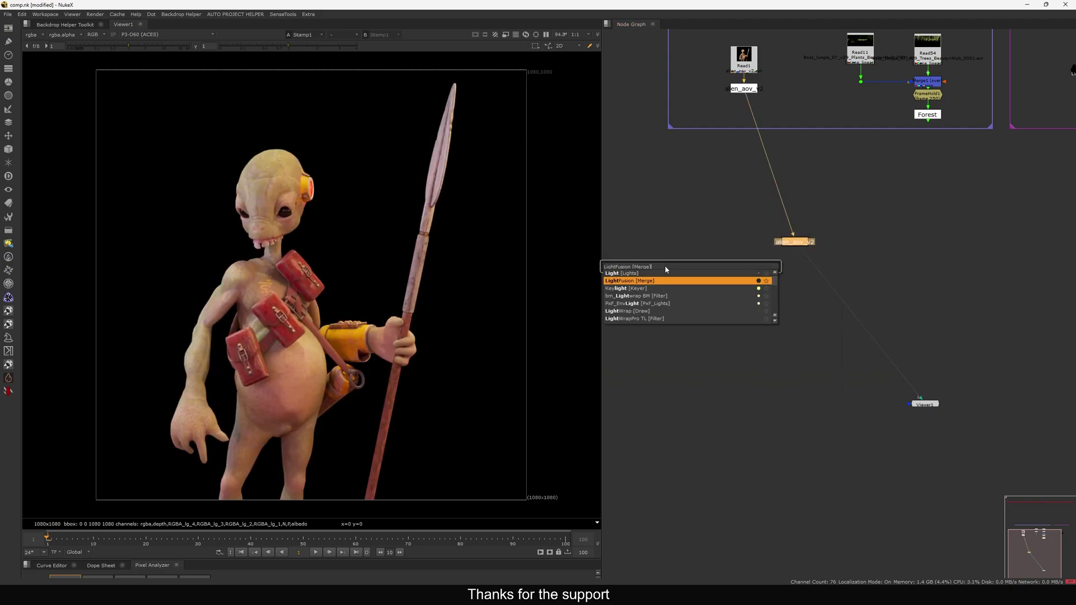
pyautogui.press('Return')
# Step: Choose RGBA_lg_1, RGBA_lg_2, RGBA_lg_3 and RGBA_lg_4 as the layers to merge and submit them
pyautogui.moveTo(529, 230); pyautogui.dragTo(591, 180)
pyautogui.click(569, 196)
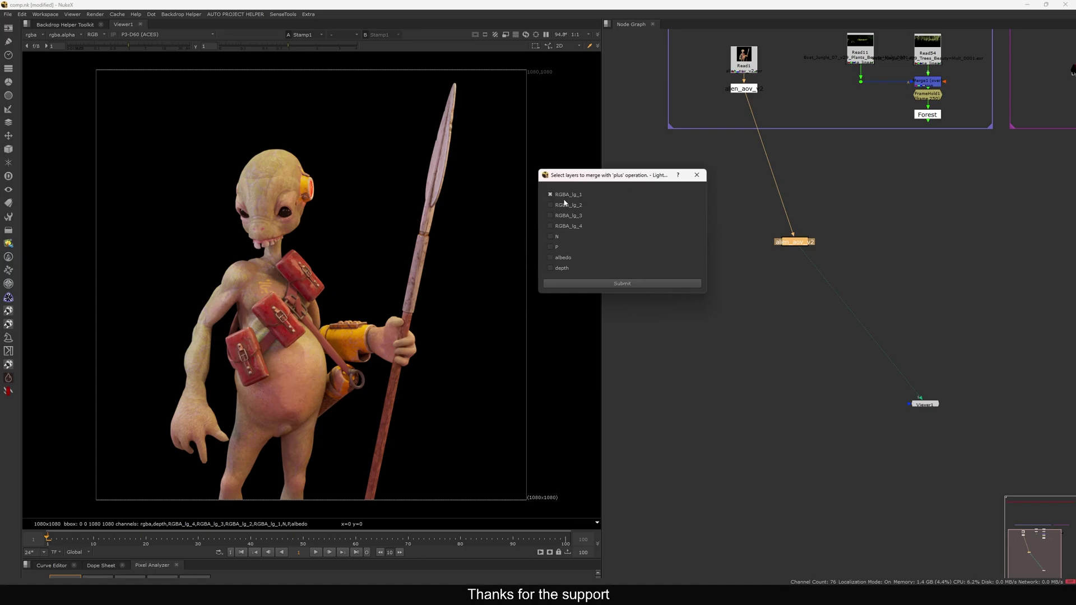
pyautogui.click(566, 205)
pyautogui.click(563, 216)
pyautogui.click(563, 226)
pyautogui.click(627, 281)
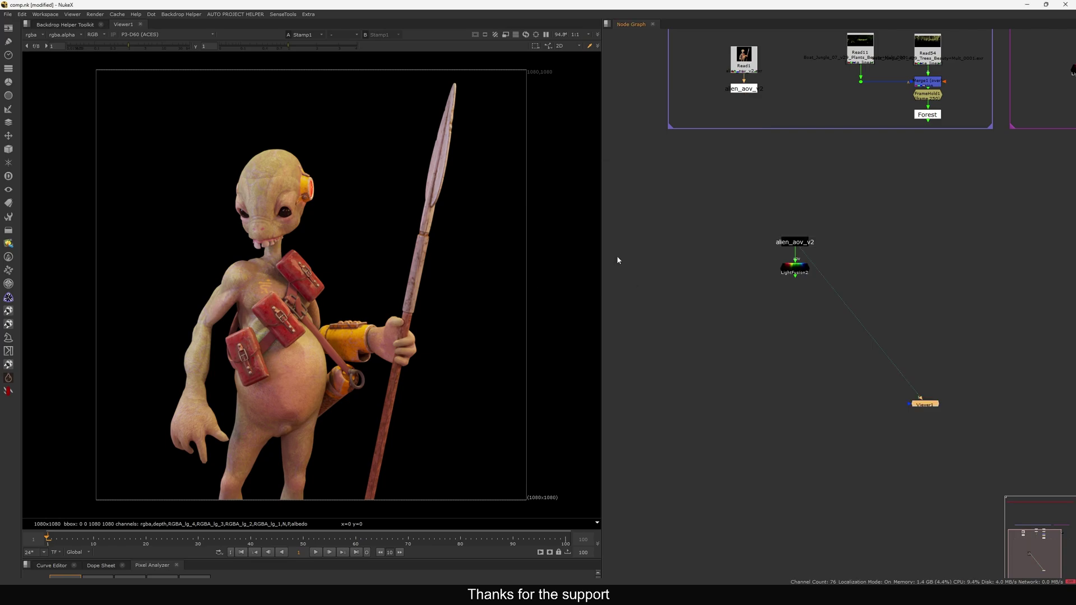
# Step: Examine the LightFusion node connected below the alien_aov_v2 stamp up close
pyautogui.scroll(6, 801, 289)
pyautogui.scroll(3, 820, 252)
pyautogui.moveTo(923, 219); pyautogui.dragTo(703, 300)
pyautogui.scroll(2, 703, 299)
pyautogui.moveTo(973, 209); pyautogui.dragTo(685, 315)
pyautogui.click(685, 315)
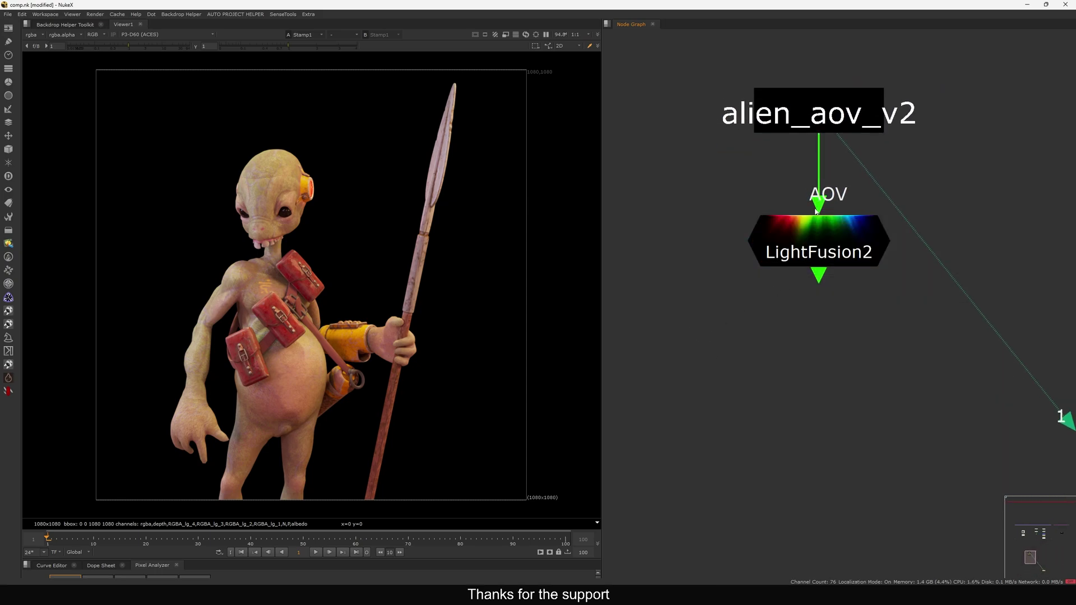
# Step: Display the output of the LightFusion2 node in the viewer
pyautogui.click(833, 238)
pyautogui.click(791, 291)
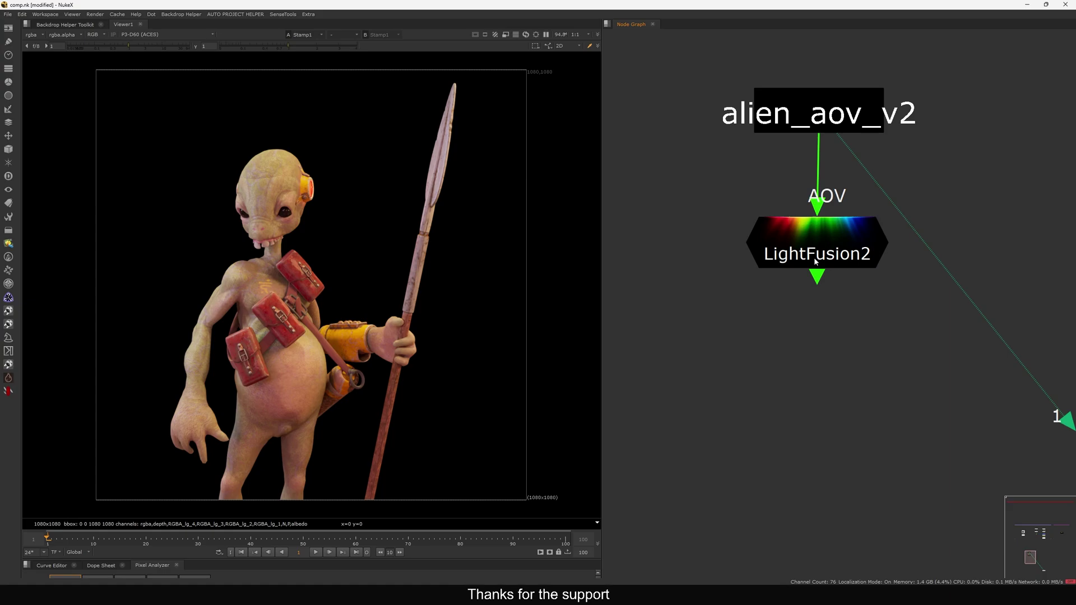
pyautogui.click(825, 252)
pyautogui.press('1')
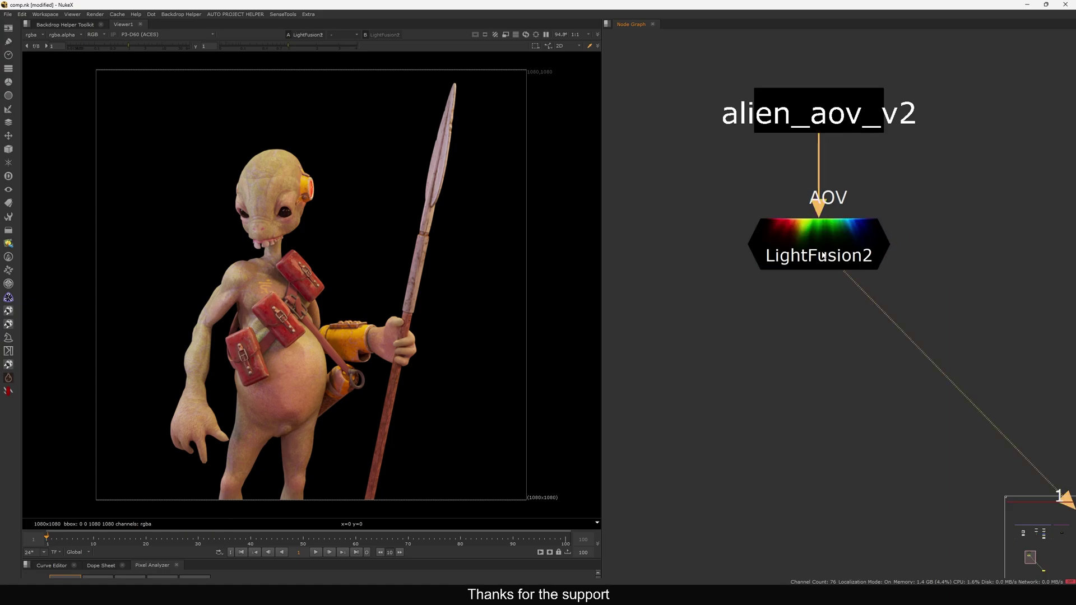
pyautogui.click(819, 253)
pyautogui.press('1')
# Step: Assign the alien_aov_v2 stamp to the viewer's second input and compare it repeatedly with the LightFusion2 output
pyautogui.click(823, 122)
pyautogui.press('2')
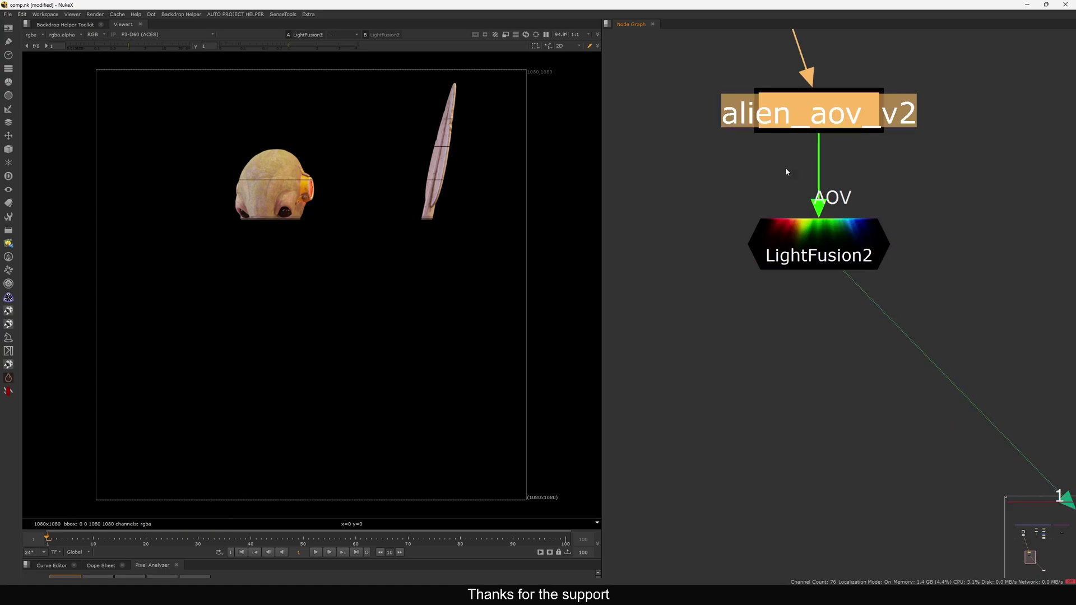
pyautogui.press('1')
pyautogui.press('2')
pyautogui.press('1')
pyautogui.press('2')
pyautogui.press('1')
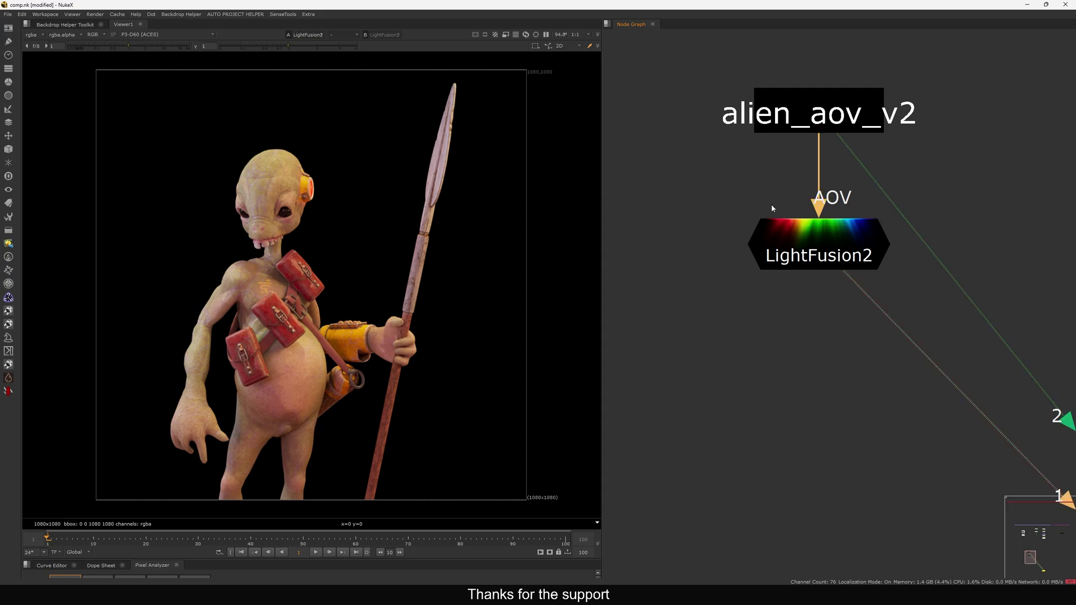
pyautogui.press('2')
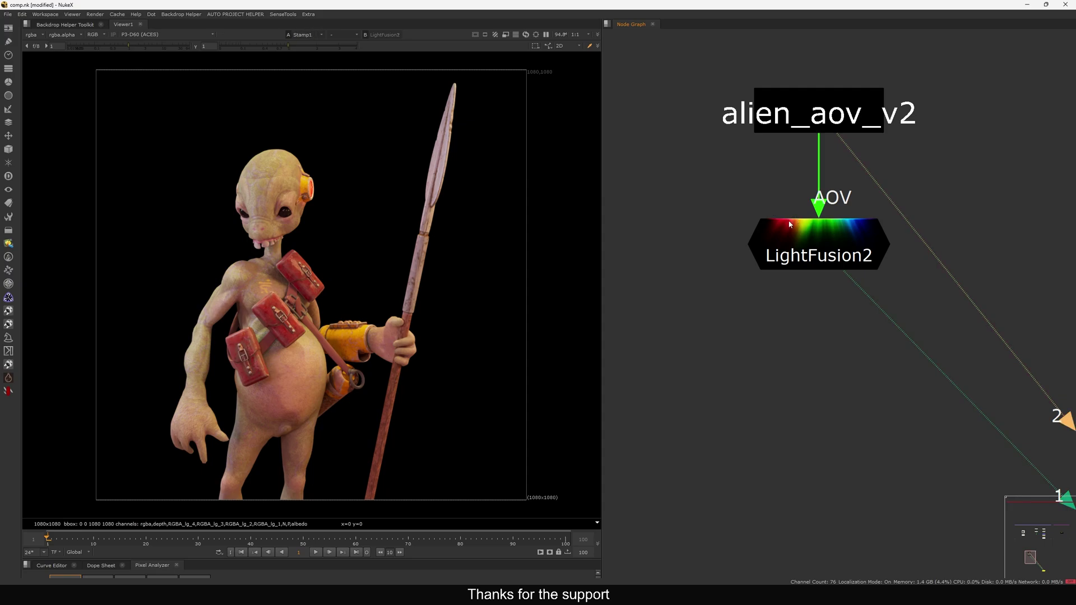
pyautogui.press('1')
# Step: Open the LightFusion2 properties and check which layers the alien_aov_v2 stamp offers in the viewer
pyautogui.doubleClick(800, 236)
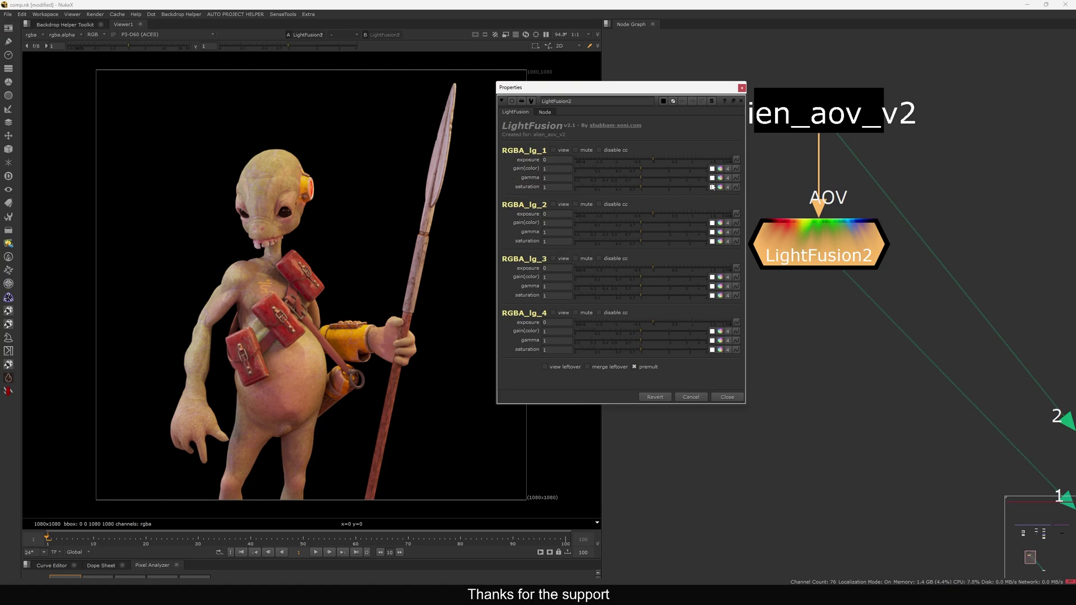
pyautogui.click(825, 123)
pyautogui.press('1')
pyautogui.click(33, 37)
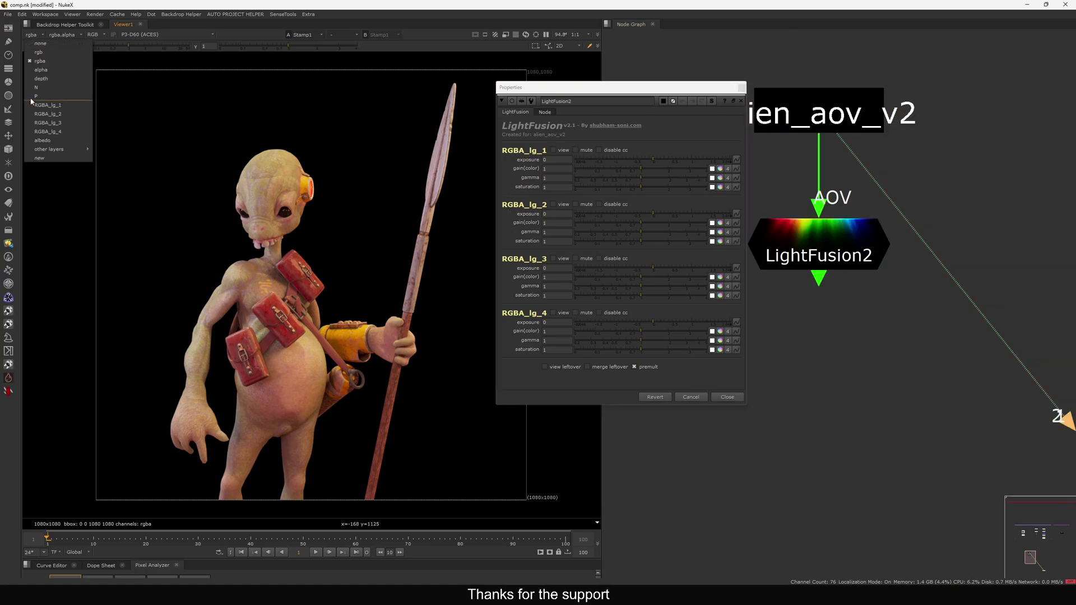
pyautogui.moveTo(56, 149)
# Step: Display LightFusion2 again and try an exposure change on the RGBA_lg_1 layer
pyautogui.click(831, 255)
pyautogui.moveTo(651, 90); pyautogui.dragTo(632, 84)
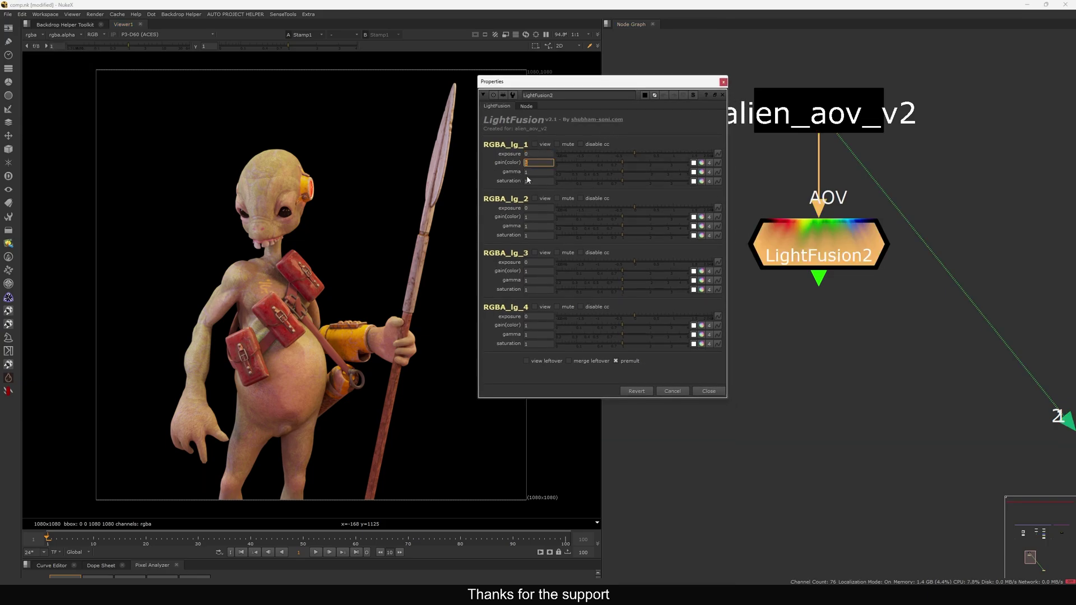
pyautogui.press('1')
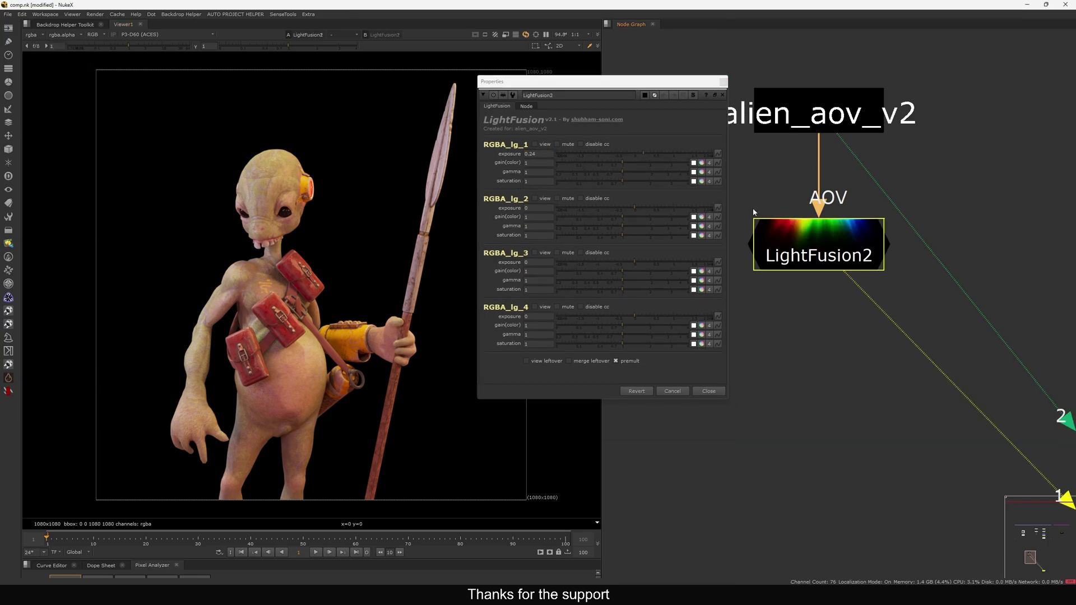
pyautogui.moveTo(635, 155)
pyautogui.mouseDown()
pyautogui.moveTo(595, 160)
pyautogui.moveTo(629, 161)
pyautogui.moveTo(625, 151)
pyautogui.mouseUp()
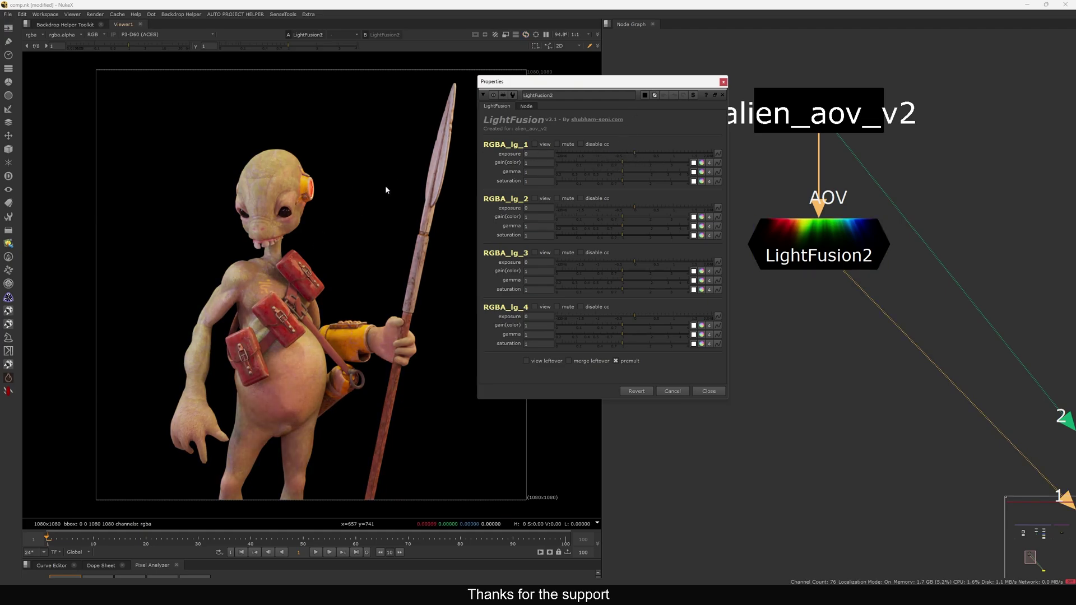
pyautogui.moveTo(616, 84); pyautogui.dragTo(625, 79)
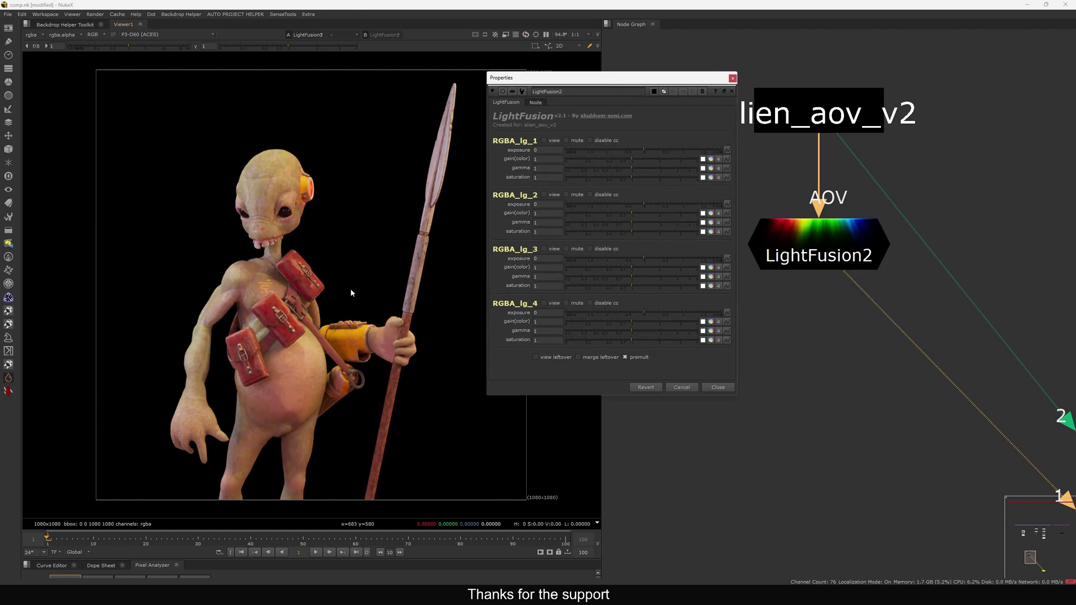
# Step: Isolate the RGBA_lg_1 layer and mute it temporarily to judge its contribution to the render
pyautogui.click(550, 143)
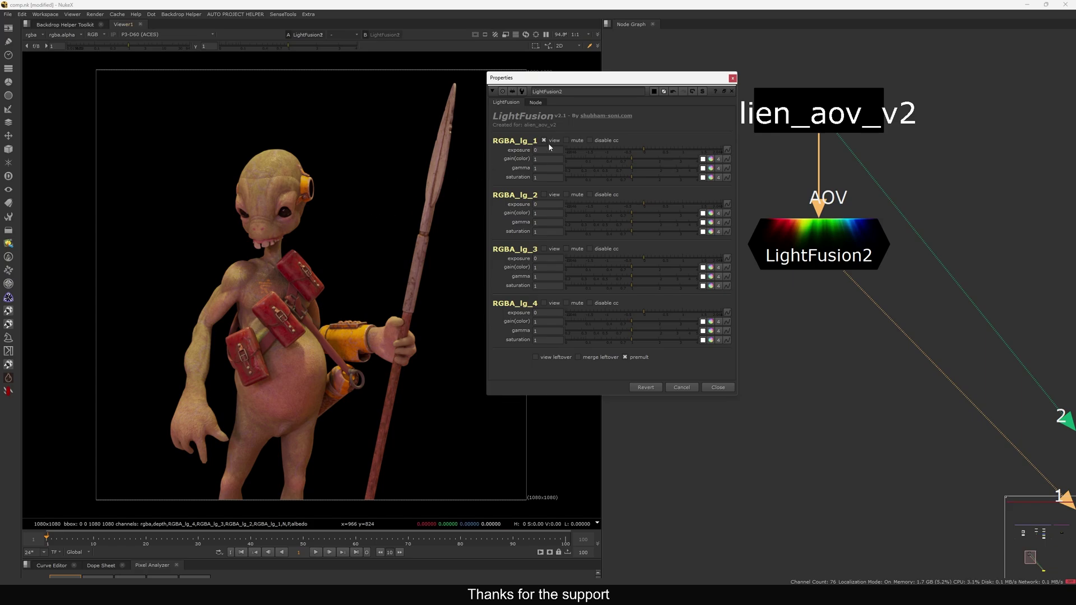
pyautogui.click(552, 142)
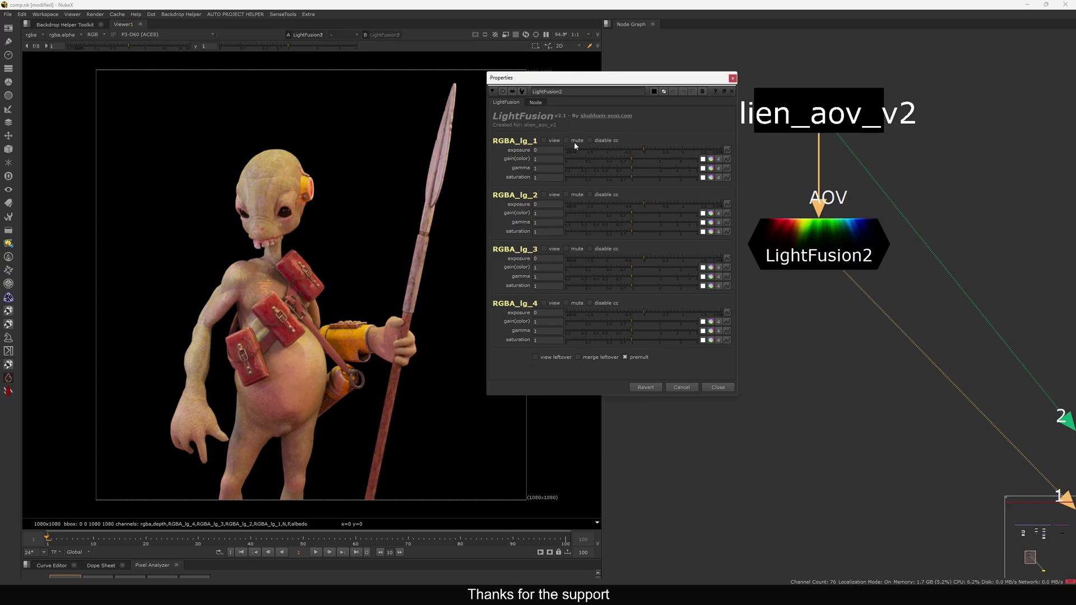
pyautogui.click(574, 141)
pyautogui.click(574, 140)
pyautogui.click(574, 140)
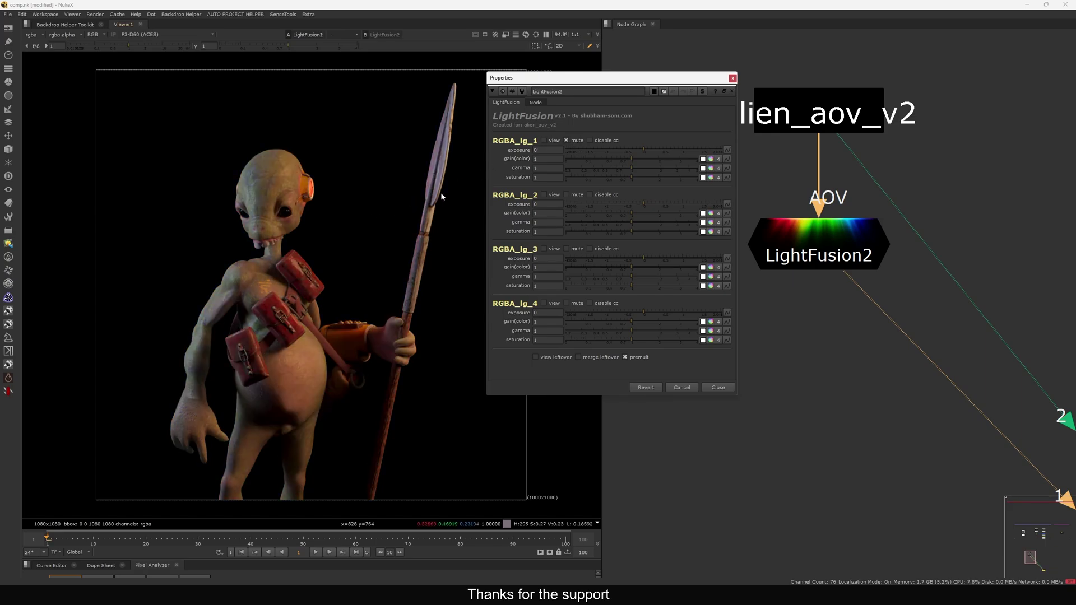
pyautogui.hotkey('ctrl', 'z')
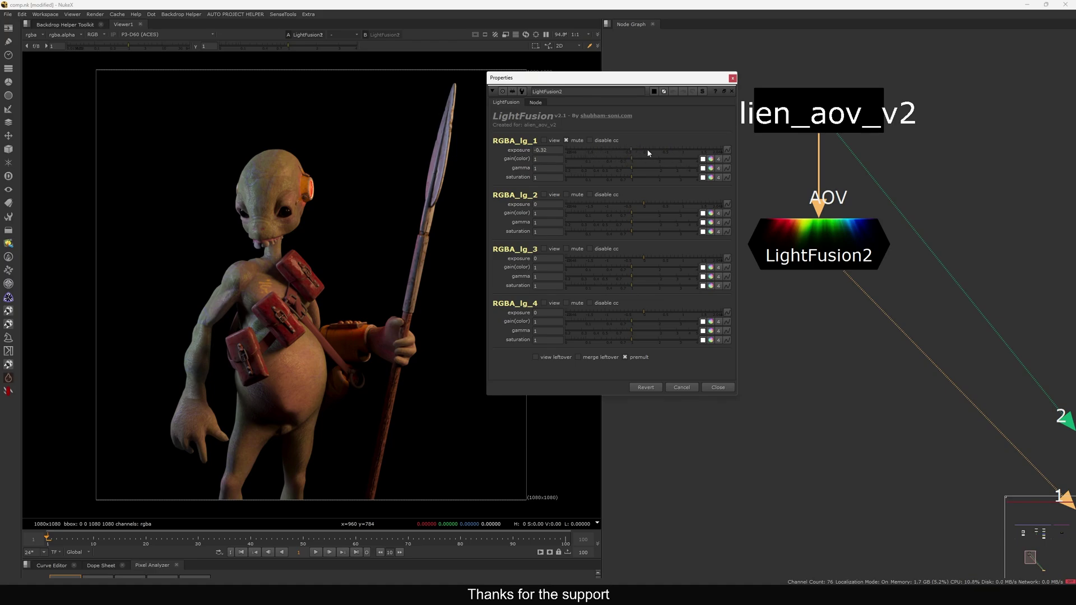
pyautogui.click(576, 140)
# Step: Grade RGBA_lg_1 with exposure -1.56, gain 0.8, gamma 1.79 and saturation 0.09, and compare it with its colour correction disabled
pyautogui.moveTo(620, 149)
pyautogui.mouseDown()
pyautogui.moveTo(584, 150)
pyautogui.moveTo(625, 160)
pyautogui.mouseUp()
pyautogui.moveTo(633, 169)
pyautogui.mouseDown()
pyautogui.moveTo(655, 169)
pyautogui.moveTo(623, 177)
pyautogui.mouseUp()
pyautogui.hotkey('ctrl', 'z')
pyautogui.click(607, 141)
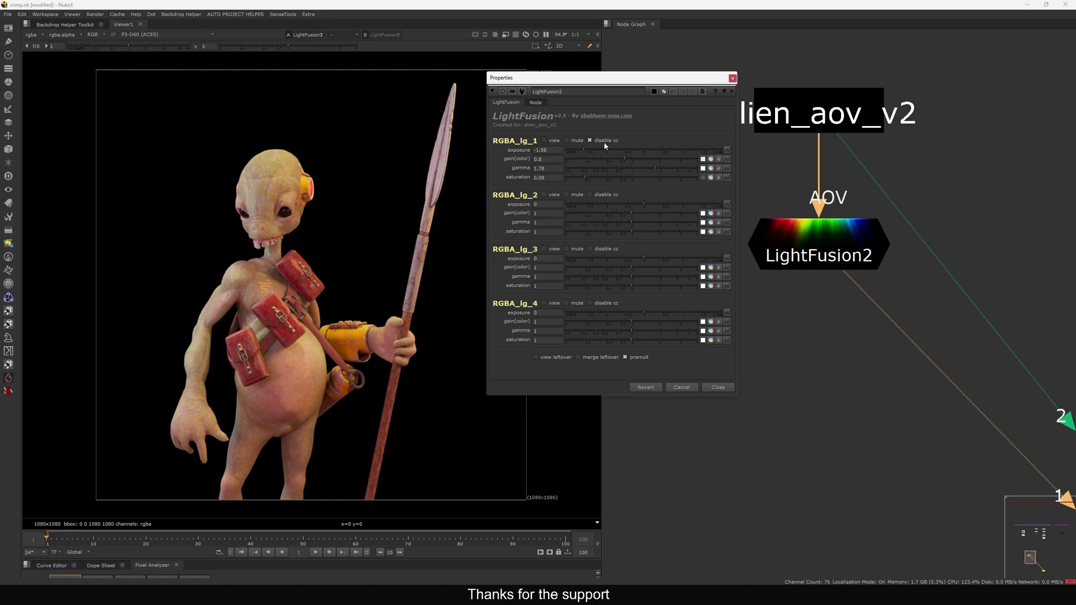
pyautogui.click(607, 142)
pyautogui.click(607, 141)
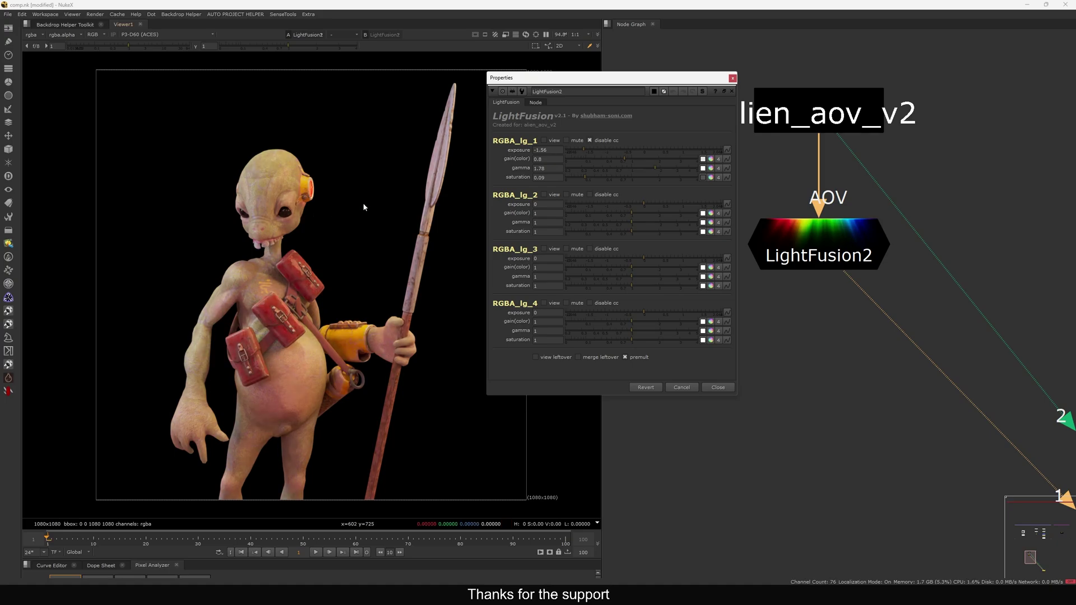
pyautogui.click(546, 141)
pyautogui.click(546, 141)
# Step: Re-enable RGBA_lg_1's colour correction and reset its exposure, gain, gamma and saturation to their defaults
pyautogui.click(594, 142)
pyautogui.keyDown('ctrl'); pyautogui.click(619, 150); pyautogui.keyUp('ctrl')
pyautogui.keyDown('ctrl'); pyautogui.click(630, 161); pyautogui.keyUp('ctrl')
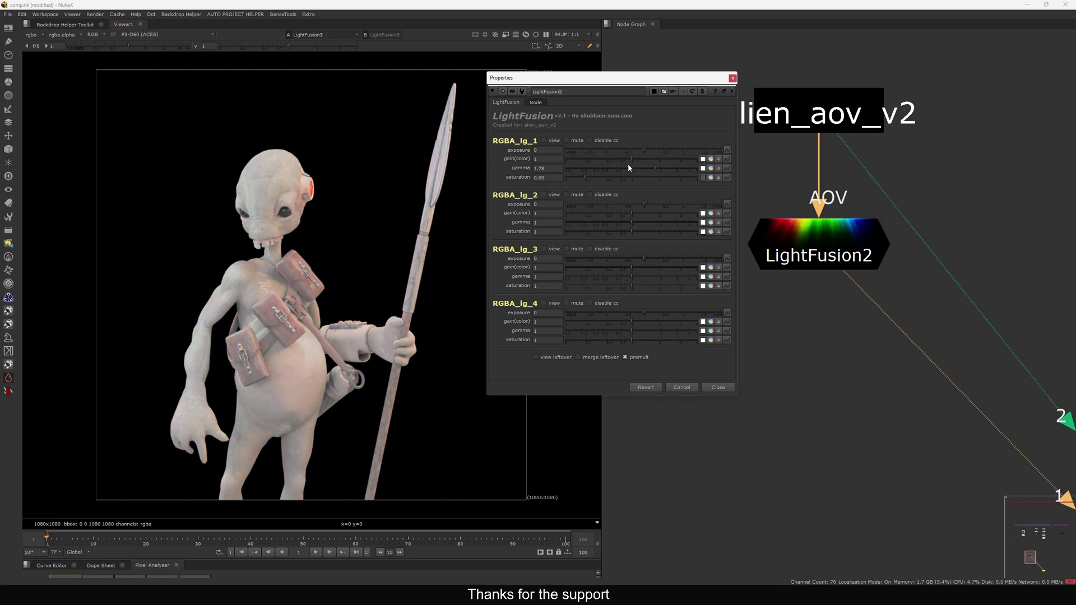
pyautogui.click(609, 152)
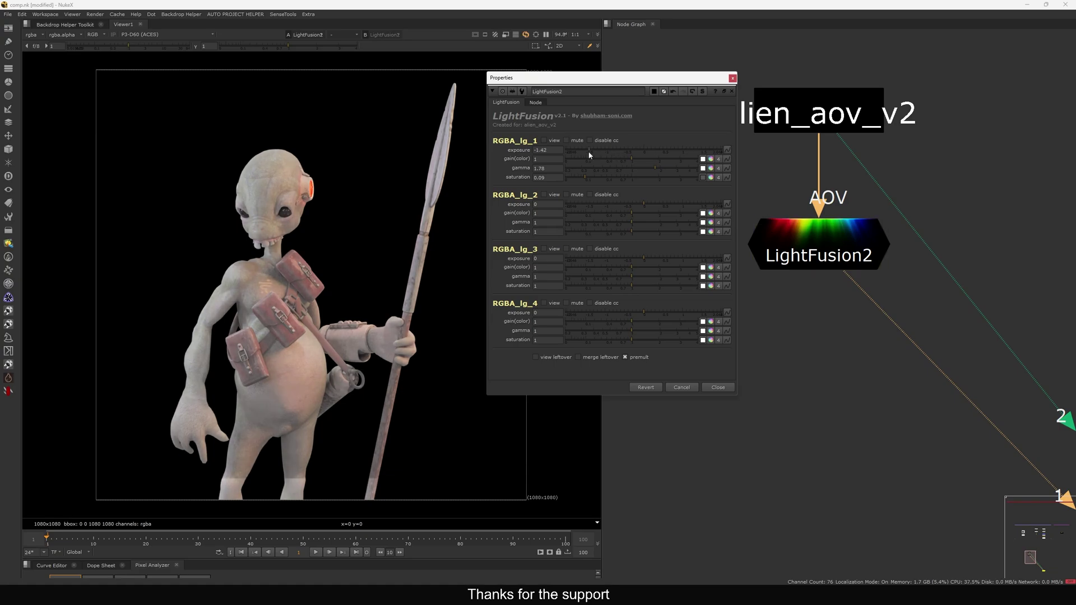
pyautogui.hotkey('ctrl', 'z')
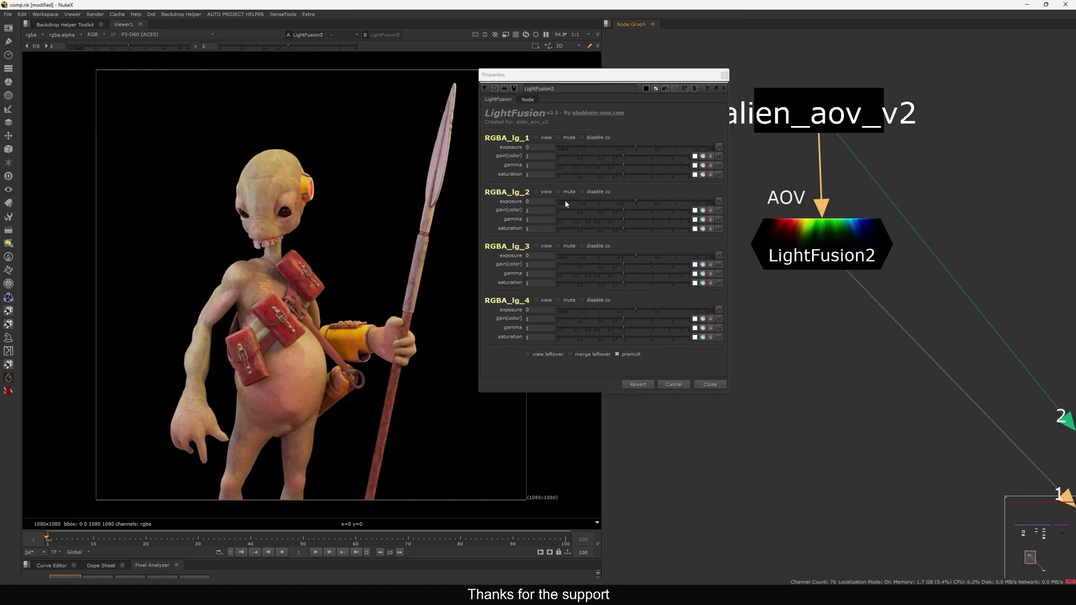
# Step: View the RGBA_lg_2, RGBA_lg_3 and RGBA_lg_4 layers in isolation, one after another
pyautogui.click(545, 192)
pyautogui.click(546, 193)
pyautogui.click(536, 246)
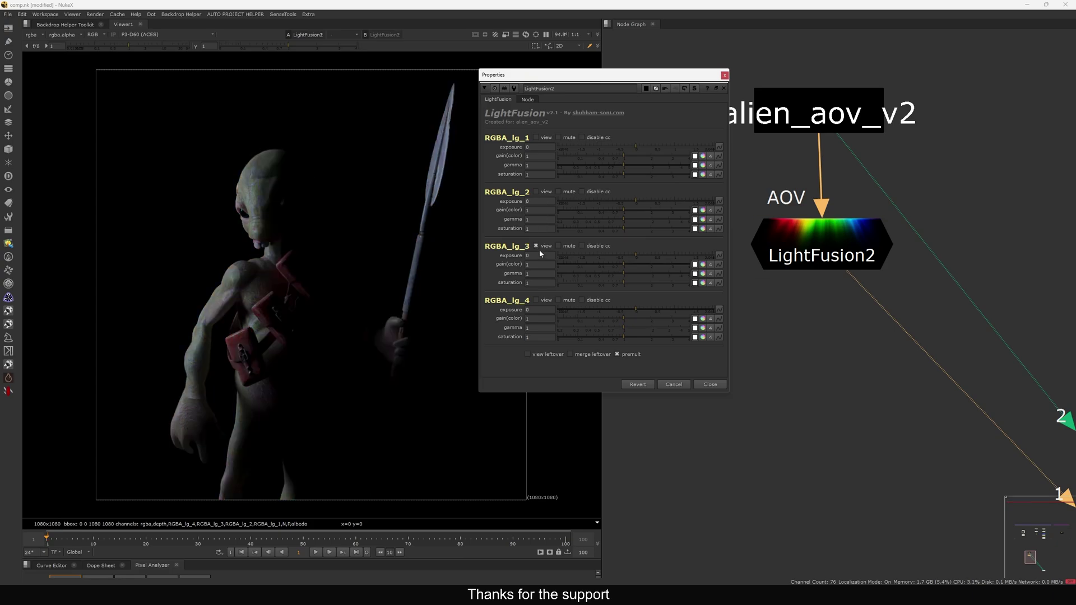
pyautogui.click(546, 247)
pyautogui.click(541, 301)
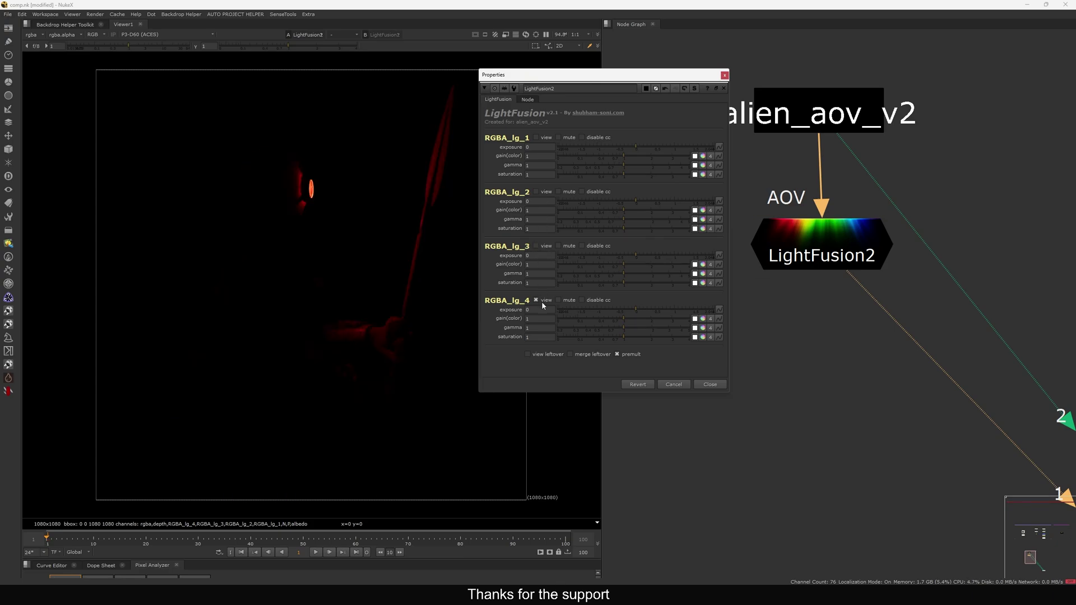
pyautogui.click(535, 301)
# Step: Set the exposure of RGBA_lg_4 to 1.34, leaving its gamma at the default
pyautogui.moveTo(661, 74); pyautogui.dragTo(716, 61)
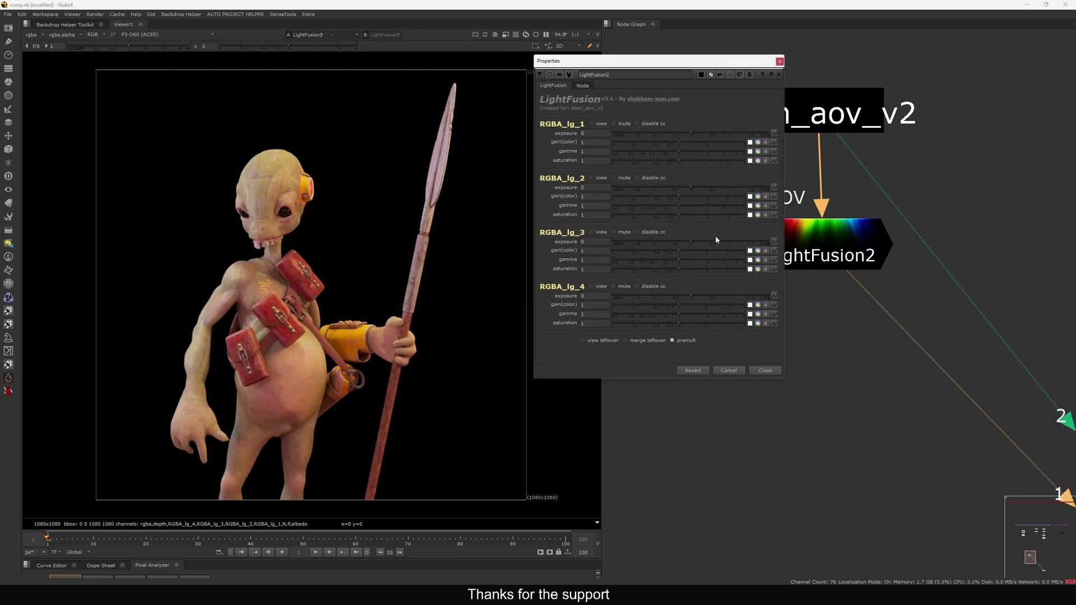
pyautogui.moveTo(698, 297); pyautogui.dragTo(741, 297)
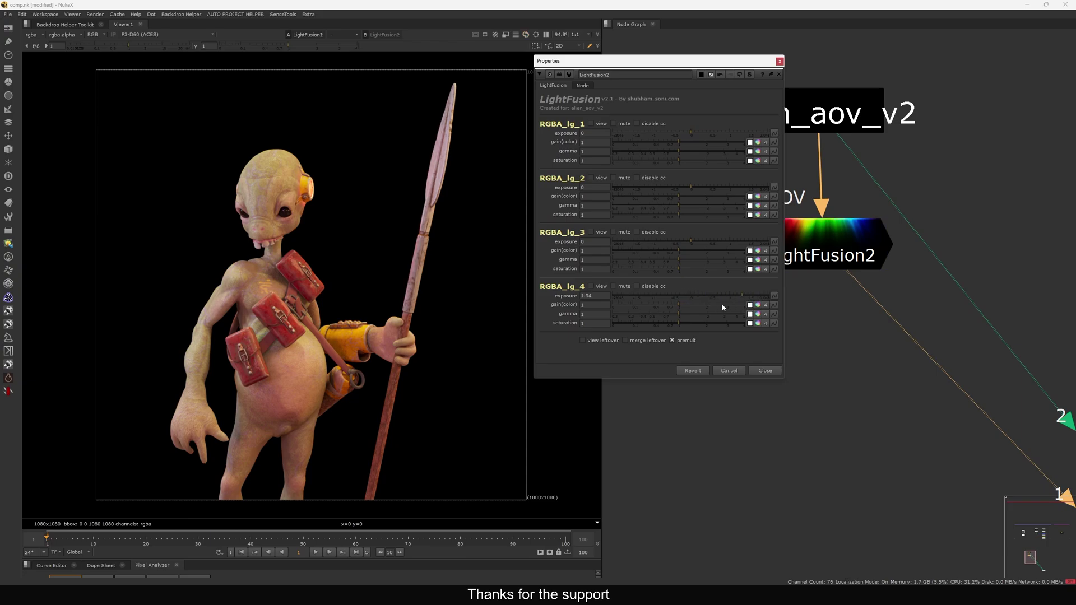
pyautogui.moveTo(681, 319)
pyautogui.mouseDown()
pyautogui.moveTo(707, 314)
pyautogui.moveTo(691, 316)
pyautogui.mouseUp()
pyautogui.keyDown('ctrl'); pyautogui.click(690, 313); pyautogui.keyUp('ctrl')
# Step: Set RGBA_lg_3's exposure to 1.18, tint its gain magenta (red 1.19, green 0.61, blue 1.19), and check the layer in isolation
pyautogui.moveTo(694, 241); pyautogui.dragTo(685, 263)
pyautogui.click(758, 251)
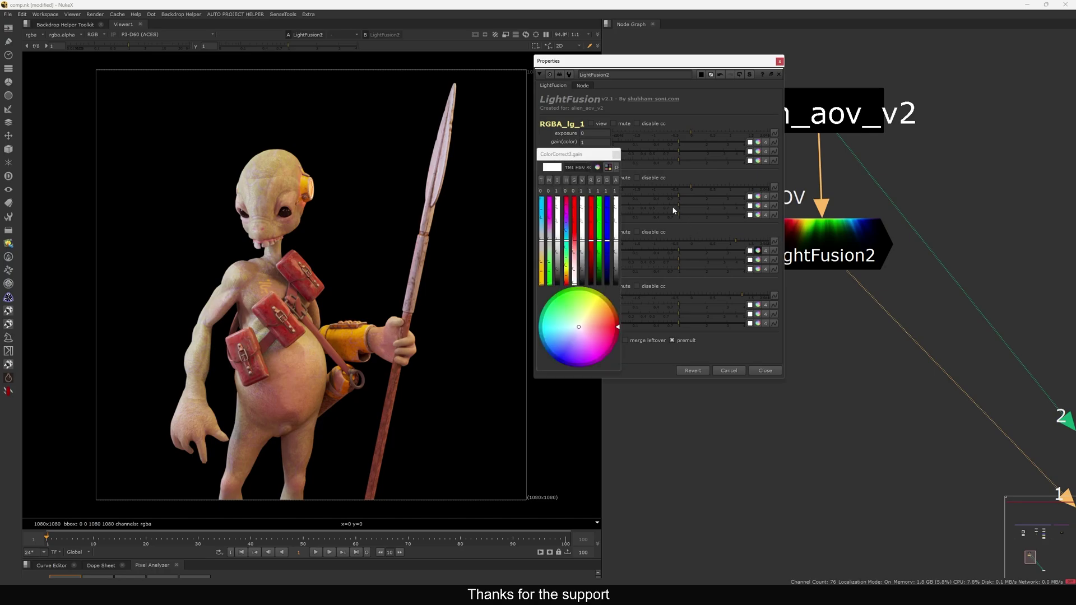
pyautogui.moveTo(620, 372); pyautogui.dragTo(832, 274)
pyautogui.moveTo(686, 180)
pyautogui.mouseDown()
pyautogui.moveTo(773, 195)
pyautogui.moveTo(729, 191)
pyautogui.mouseUp()
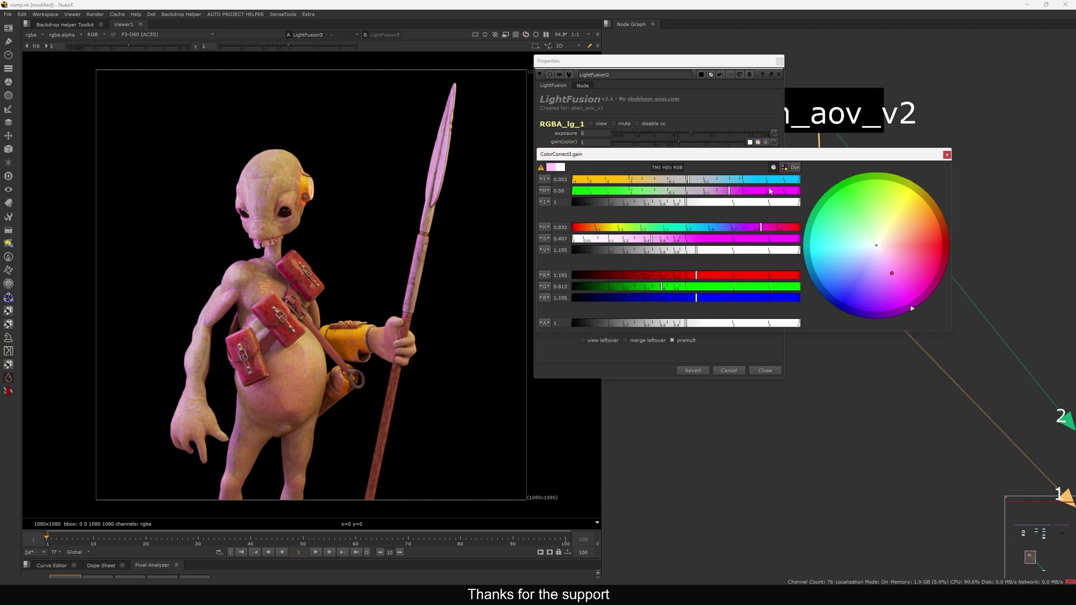
pyautogui.click(948, 155)
pyautogui.click(592, 233)
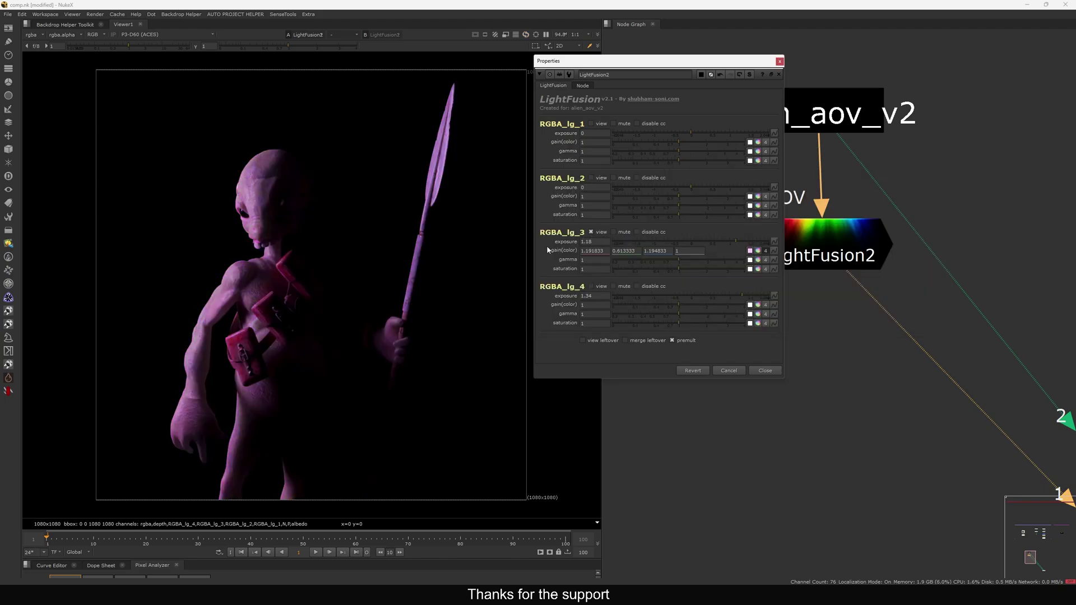
pyautogui.click(591, 232)
# Step: Set RGBA_lg_3's exposure to 0.8 and gamma to 2.1, and try a saturation of 0.04
pyautogui.moveTo(725, 242)
pyautogui.mouseDown()
pyautogui.moveTo(630, 243)
pyautogui.moveTo(754, 244)
pyautogui.moveTo(729, 242)
pyautogui.mouseUp()
pyautogui.click(580, 242)
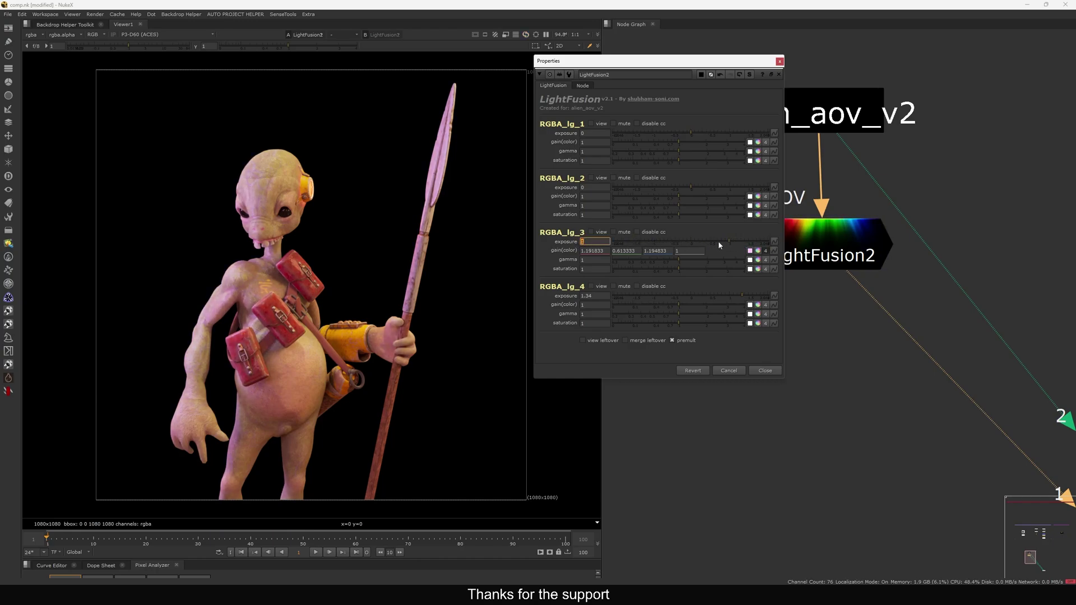
pyautogui.write('0.8')
pyautogui.press('Return')
pyautogui.moveTo(679, 260); pyautogui.dragTo(709, 270)
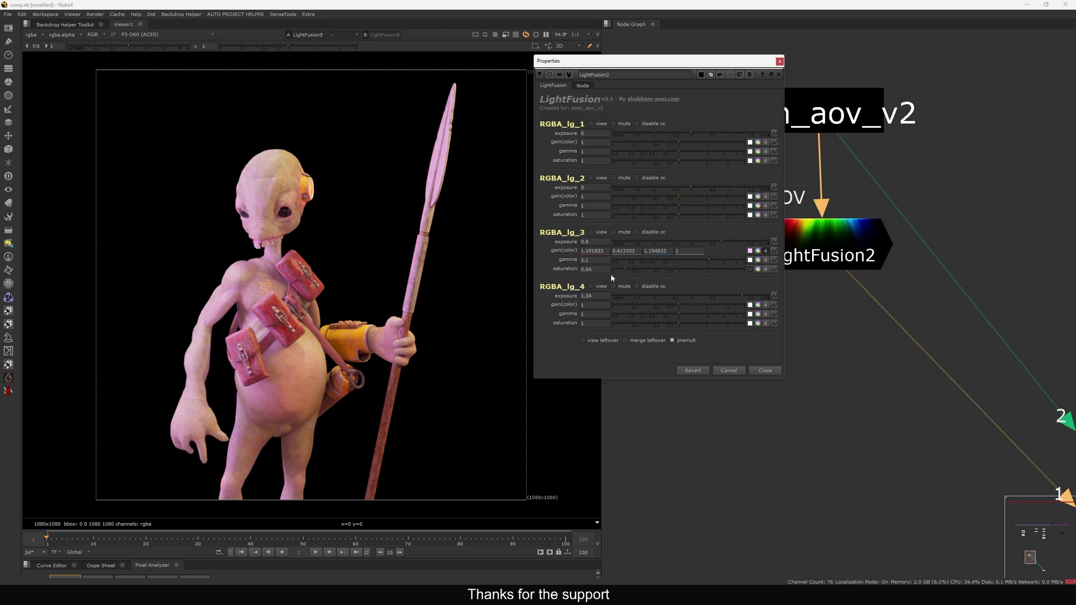
# Step: Reset all RGBA_lg_3 grading values to their defaults and close the LightFusion2 properties
pyautogui.click(765, 251)
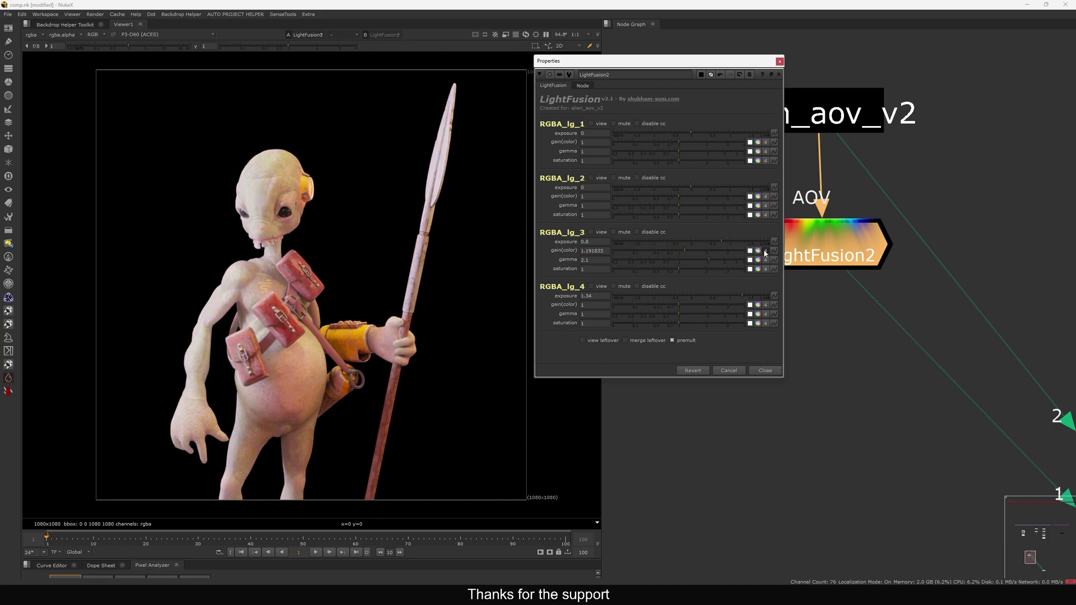
pyautogui.click(765, 251)
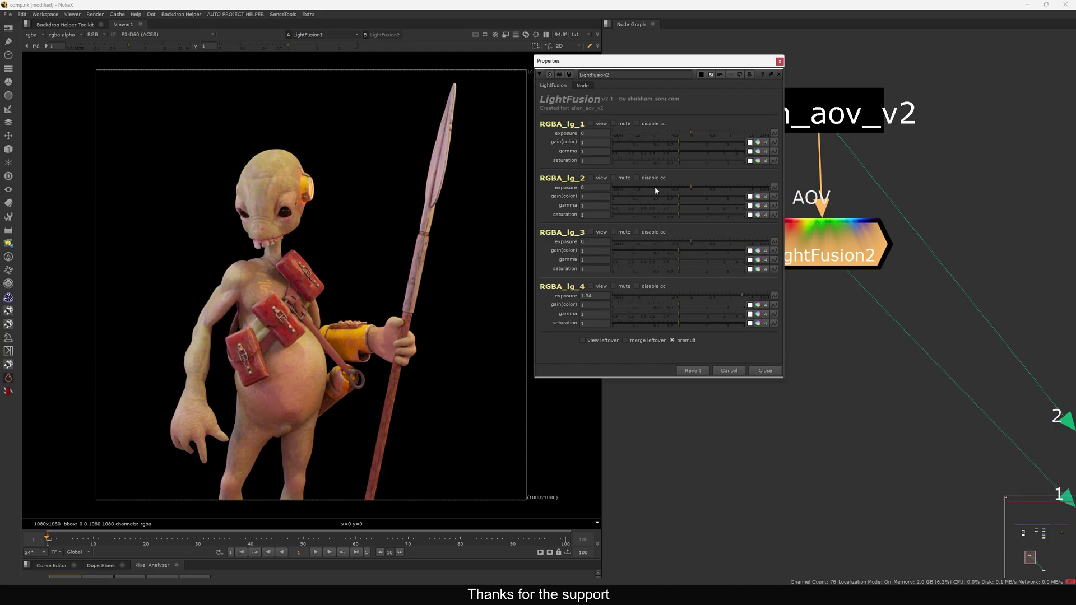
pyautogui.moveTo(736, 67); pyautogui.dragTo(689, 74)
pyautogui.click(732, 69)
# Step: Create a Forest stamp from the RENDER backdrop's Forest anchor, place it beside the alien_aov_v2 branch and close its properties
pyautogui.scroll(-5, 726, 94)
pyautogui.moveTo(699, 137); pyautogui.dragTo(614, 296, button='middle')
pyautogui.scroll(-3, 697, 317)
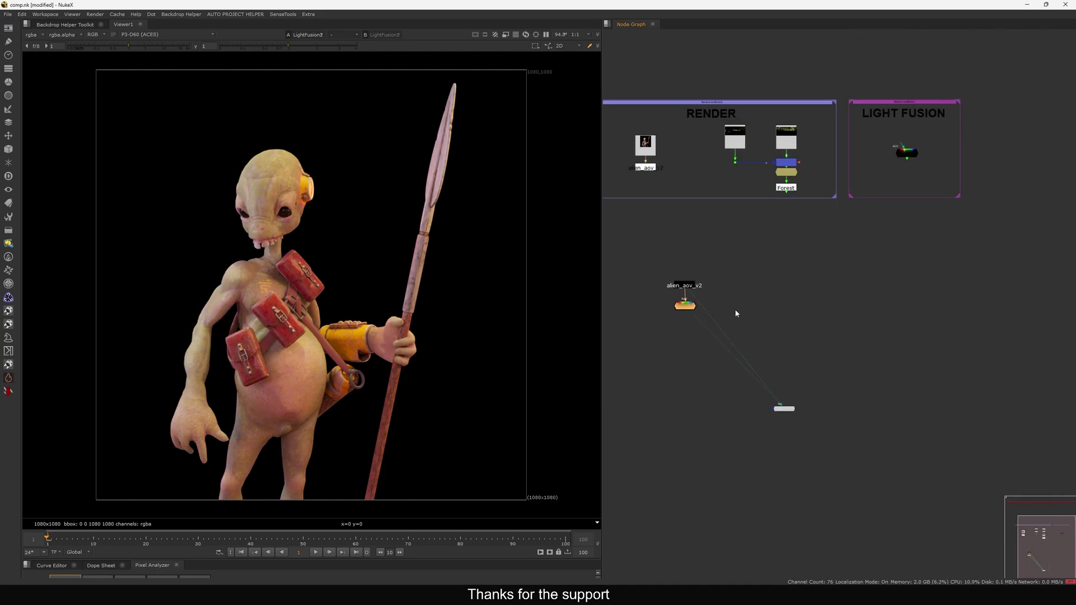
pyautogui.scroll(3, 796, 203)
pyautogui.moveTo(716, 221); pyautogui.dragTo(853, 162)
pyautogui.press('F8')
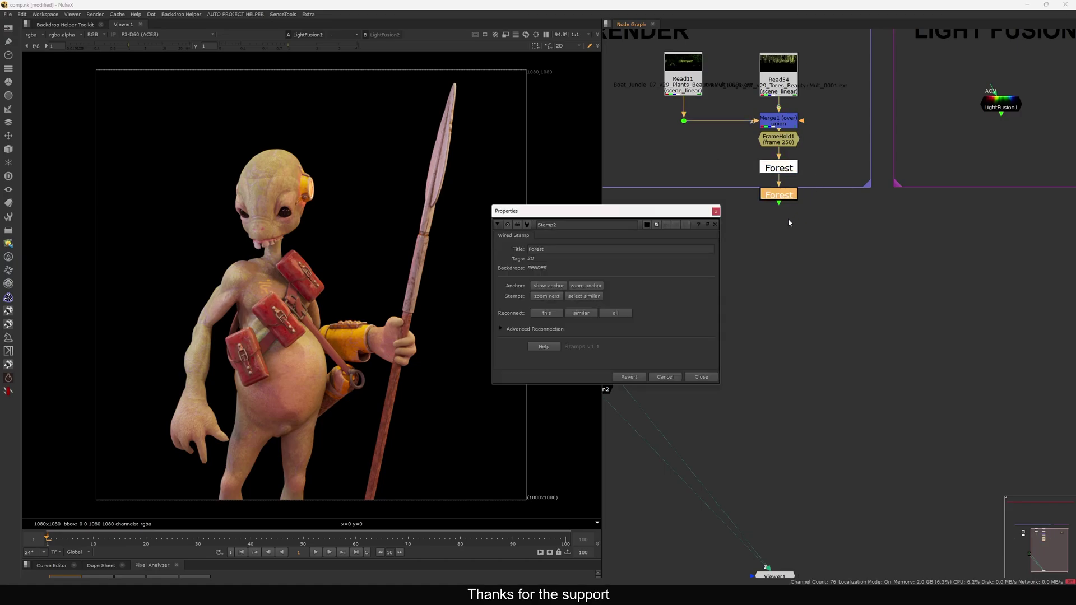
pyautogui.moveTo(781, 197); pyautogui.dragTo(772, 346)
pyautogui.scroll(-5, 735, 234)
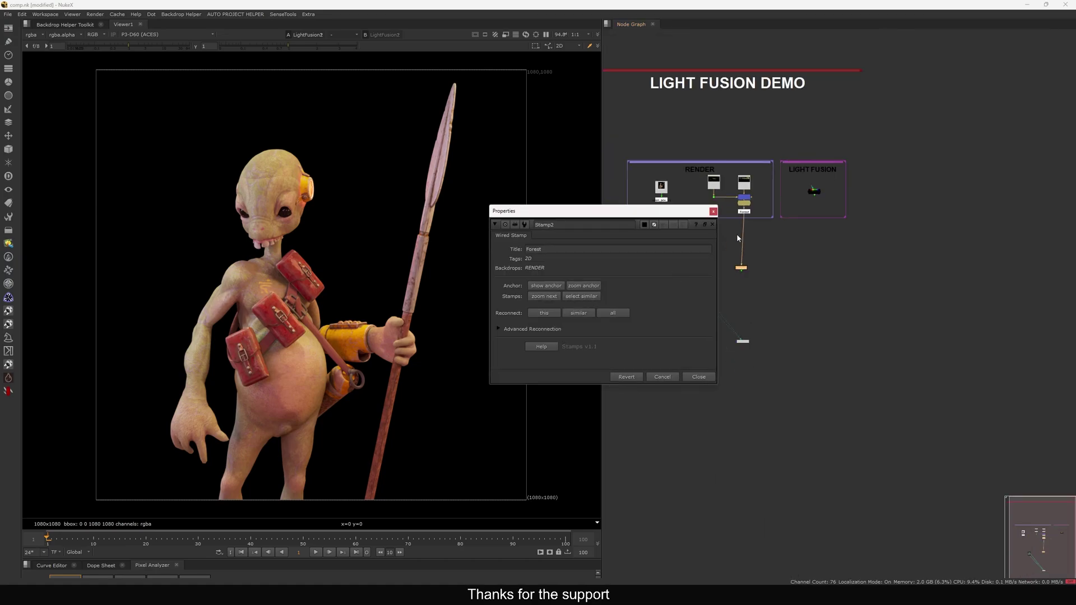
pyautogui.click(713, 211)
# Step: View the Forest stamp and add a LightFusion node beneath it that merges the layers mult_00, mult_01, mult_02 and mult_03
pyautogui.scroll(3, 717, 236)
pyautogui.press('1')
pyautogui.press('Tab')
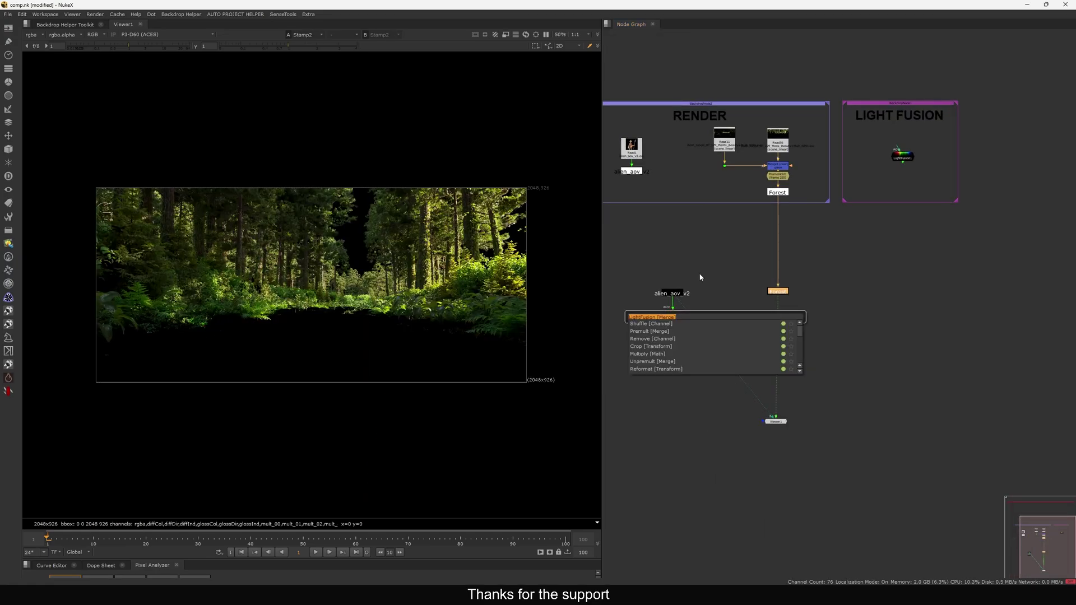
pyautogui.press('Return')
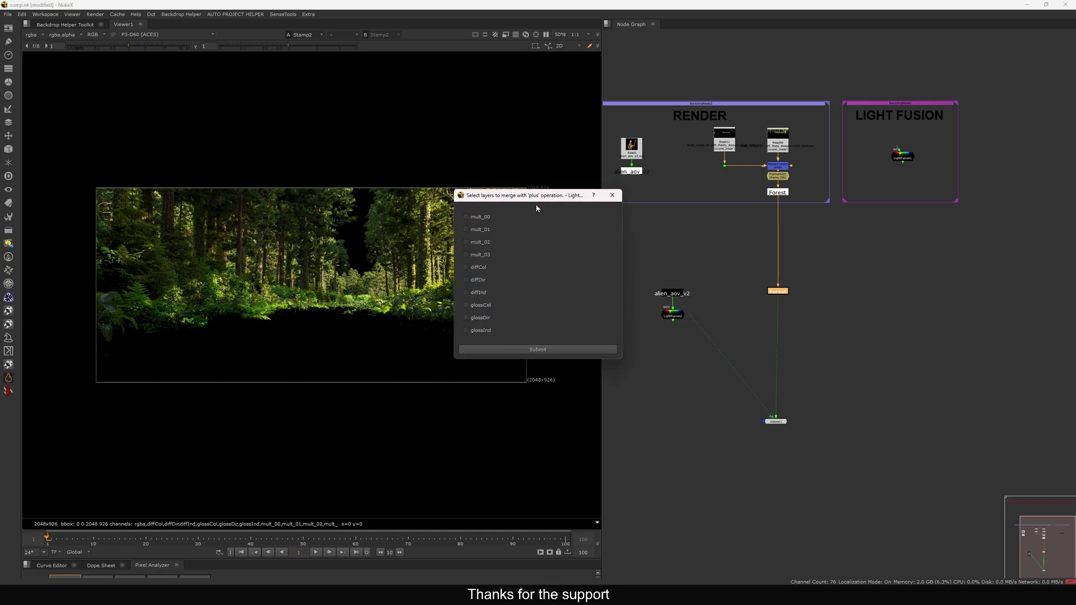
pyautogui.click(490, 210)
pyautogui.click(488, 223)
pyautogui.click(488, 236)
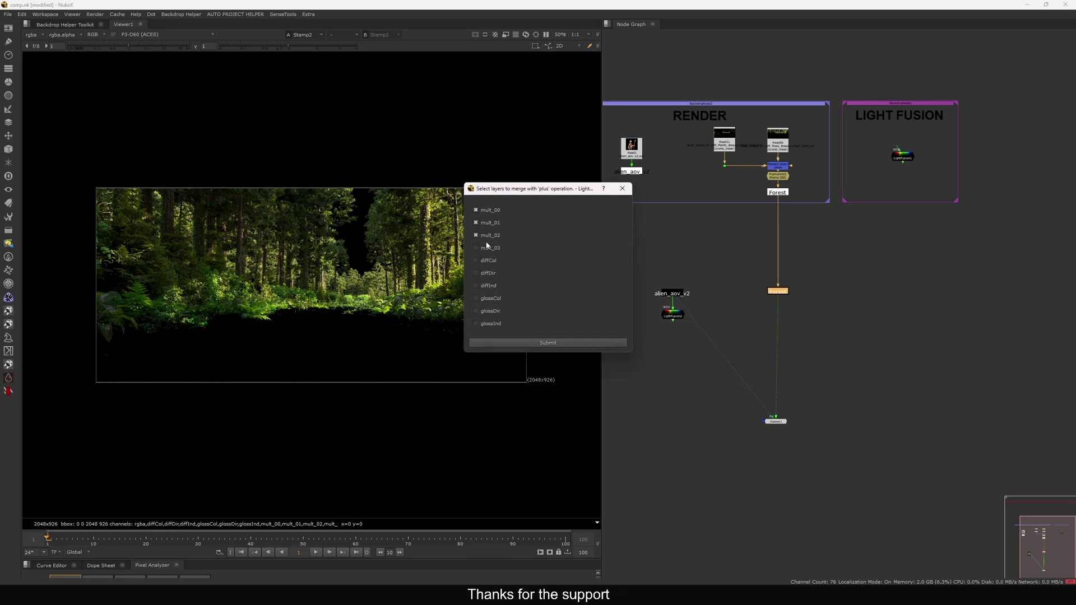
pyautogui.click(488, 246)
pyautogui.moveTo(519, 191); pyautogui.dragTo(528, 189)
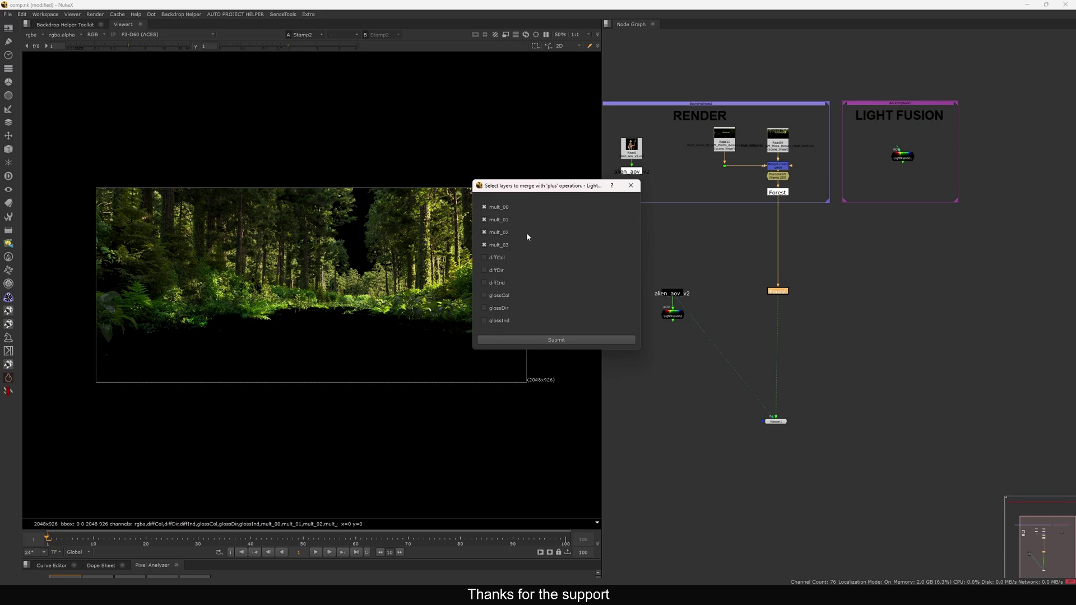
pyautogui.moveTo(553, 189); pyautogui.dragTo(562, 176)
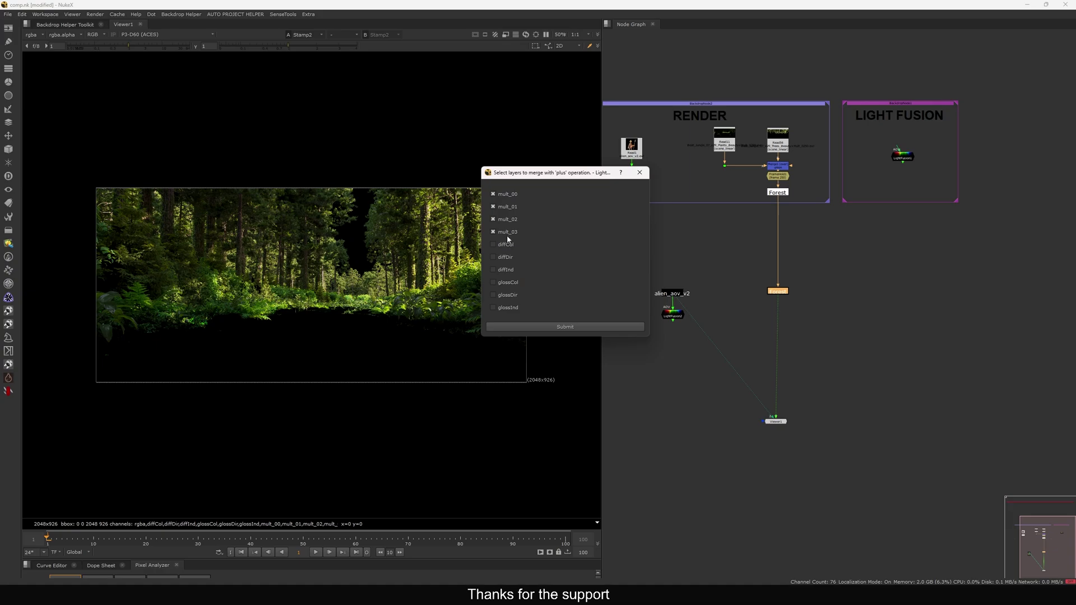
pyautogui.click(572, 328)
# Step: Show the output of the new LightFusion node below the Forest stamp in the viewer
pyautogui.moveTo(748, 327); pyautogui.dragTo(815, 279, button='middle')
pyautogui.scroll(3, 815, 279)
pyautogui.press('1')
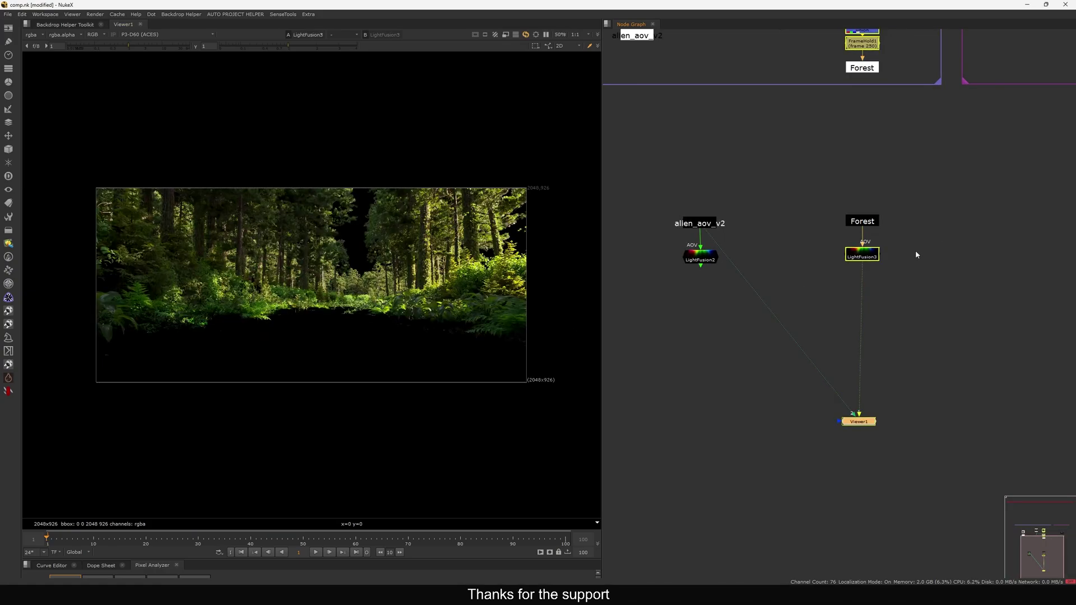
pyautogui.moveTo(937, 196)
pyautogui.mouseDown()
pyautogui.moveTo(832, 234)
pyautogui.moveTo(863, 263)
pyautogui.moveTo(858, 232)
pyautogui.moveTo(841, 235)
pyautogui.mouseUp()
pyautogui.moveTo(918, 253); pyautogui.dragTo(821, 290)
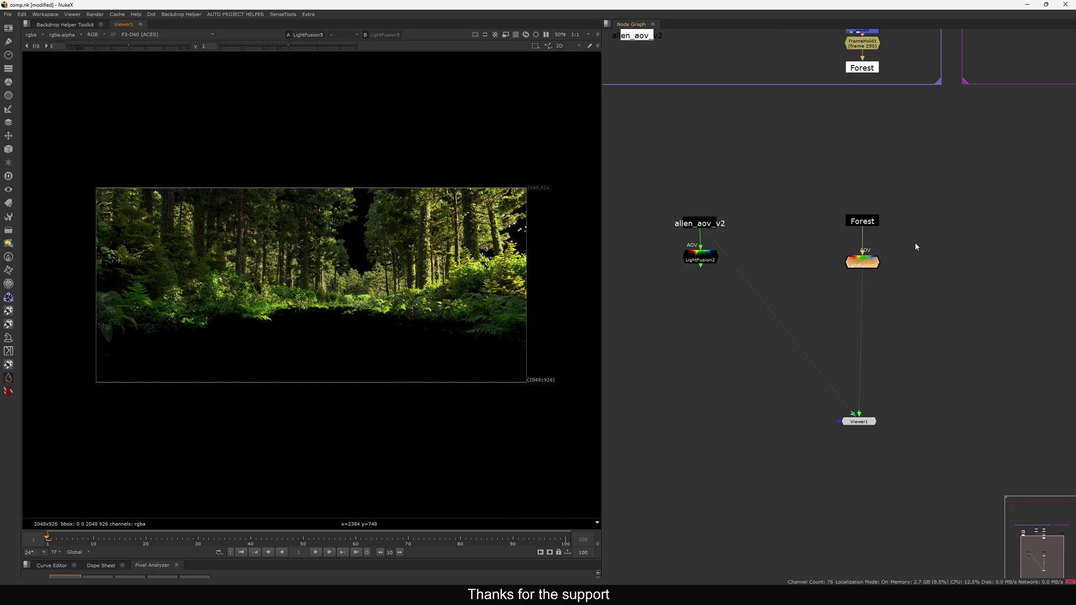
pyautogui.moveTo(916, 201); pyautogui.dragTo(852, 234)
pyautogui.moveTo(918, 250); pyautogui.dragTo(839, 289)
pyautogui.click(811, 306)
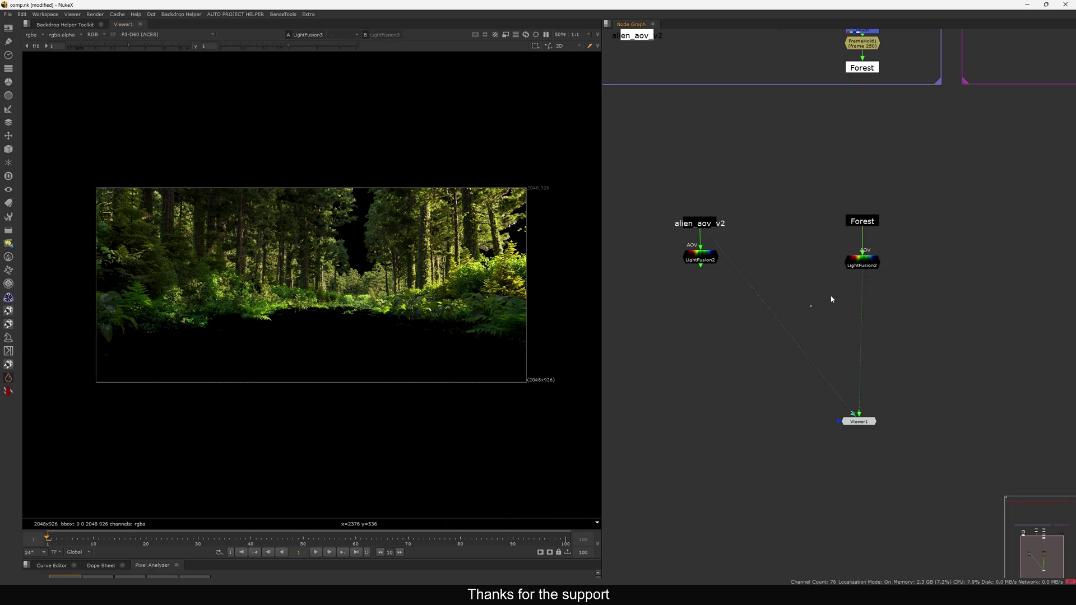
# Step: Open the properties of LightFusion3 and view its mult_00, mult_01 and mult_02 layers one at a time in isolation
pyautogui.doubleClick(864, 263)
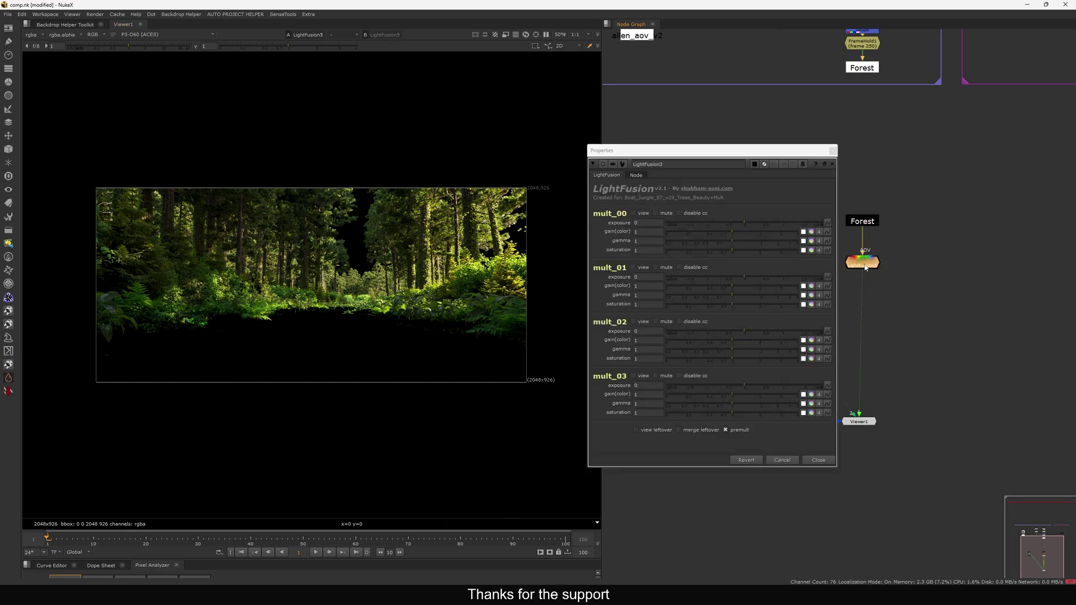
pyautogui.moveTo(748, 151); pyautogui.dragTo(723, 119)
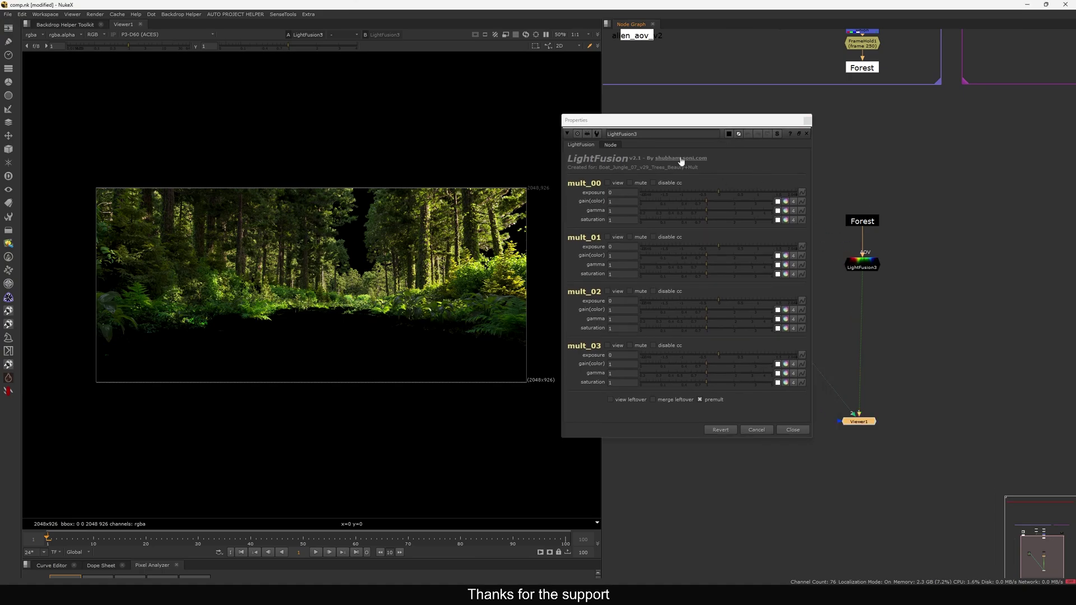
pyautogui.moveTo(680, 121); pyautogui.dragTo(699, 113)
pyautogui.click(637, 174)
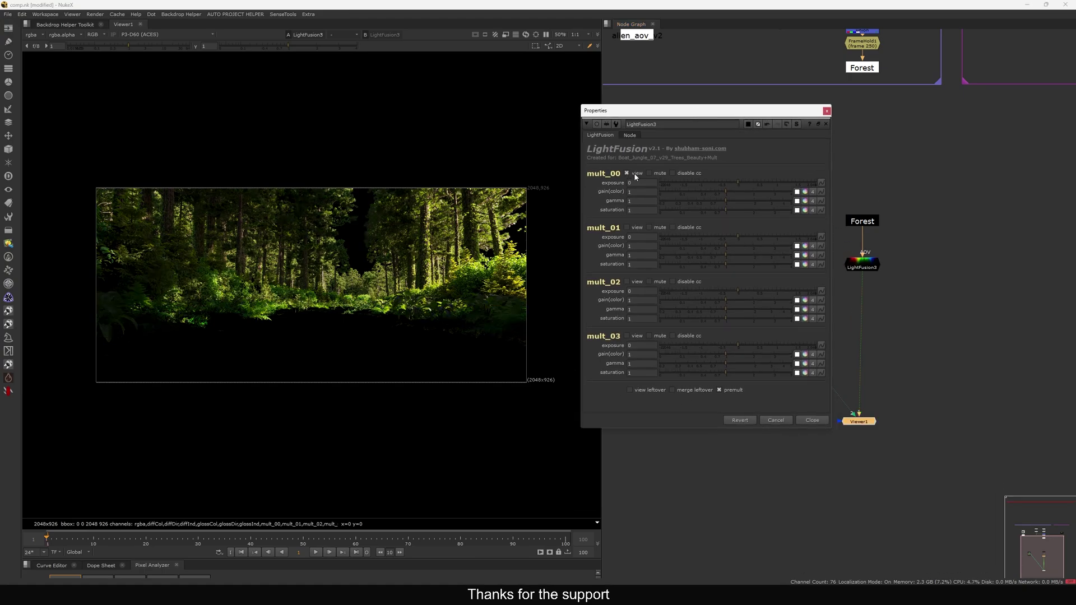
pyautogui.click(634, 228)
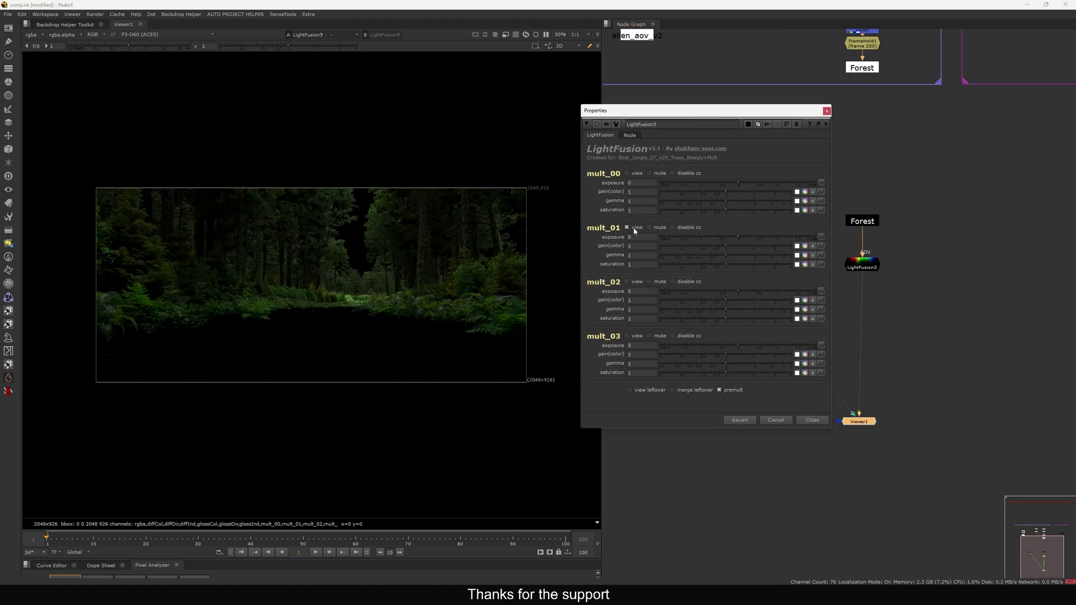
pyautogui.click(637, 282)
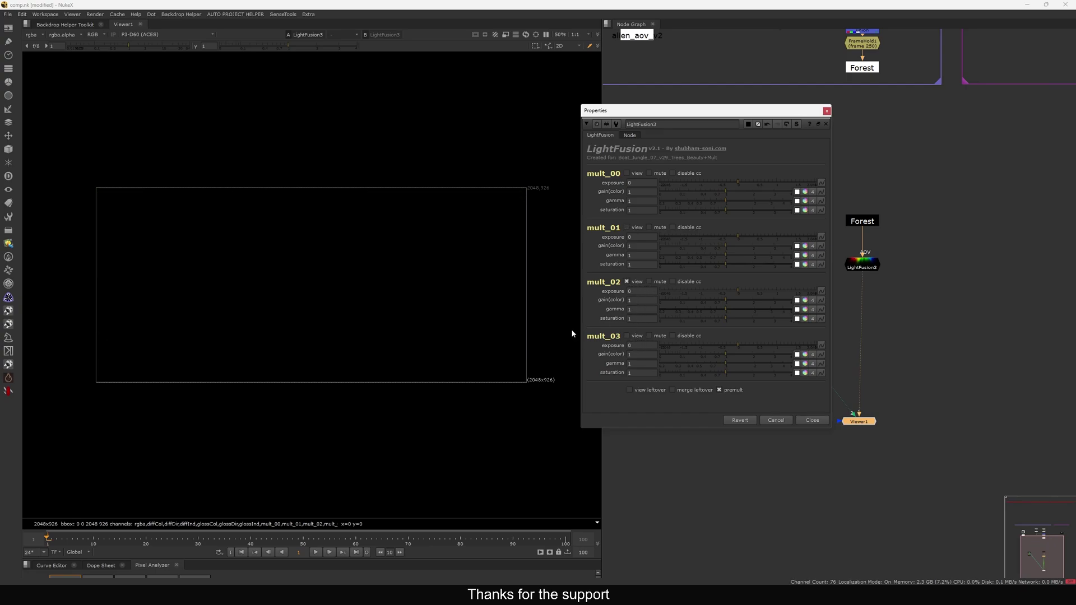
pyautogui.click(636, 282)
# Step: Compare mult_00 and mult_01 in isolation again, and return LightFusion3 to the combined view of all layers
pyautogui.click(637, 175)
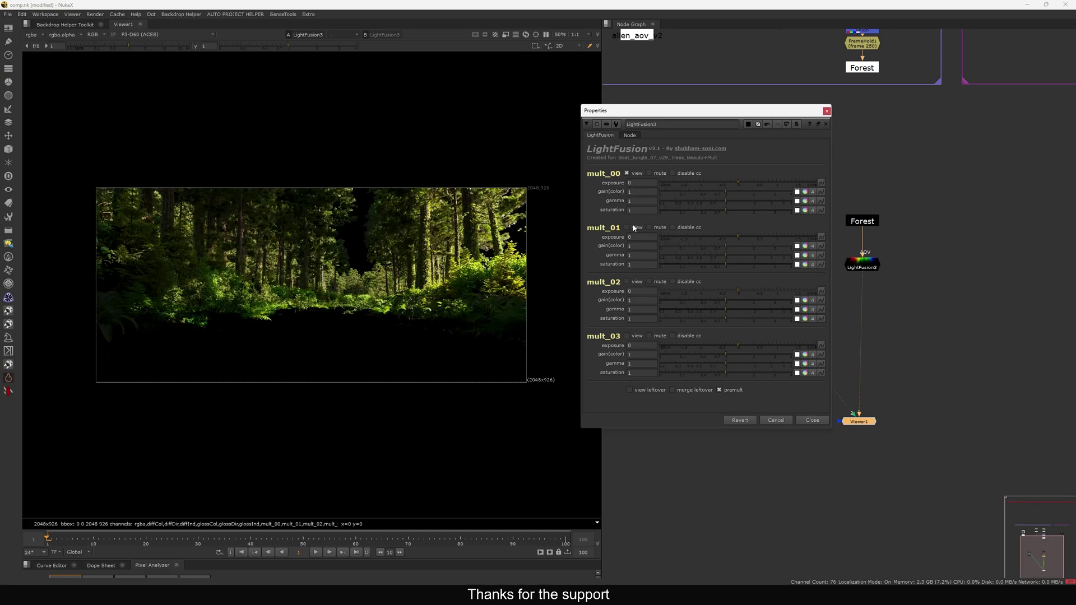
pyautogui.click(627, 228)
pyautogui.click(638, 172)
pyautogui.moveTo(684, 184); pyautogui.dragTo(738, 189)
pyautogui.moveTo(708, 255)
pyautogui.mouseDown()
pyautogui.moveTo(642, 255)
pyautogui.moveTo(804, 257)
pyautogui.moveTo(723, 249)
pyautogui.mouseUp()
pyautogui.moveTo(800, 114); pyautogui.dragTo(741, 114)
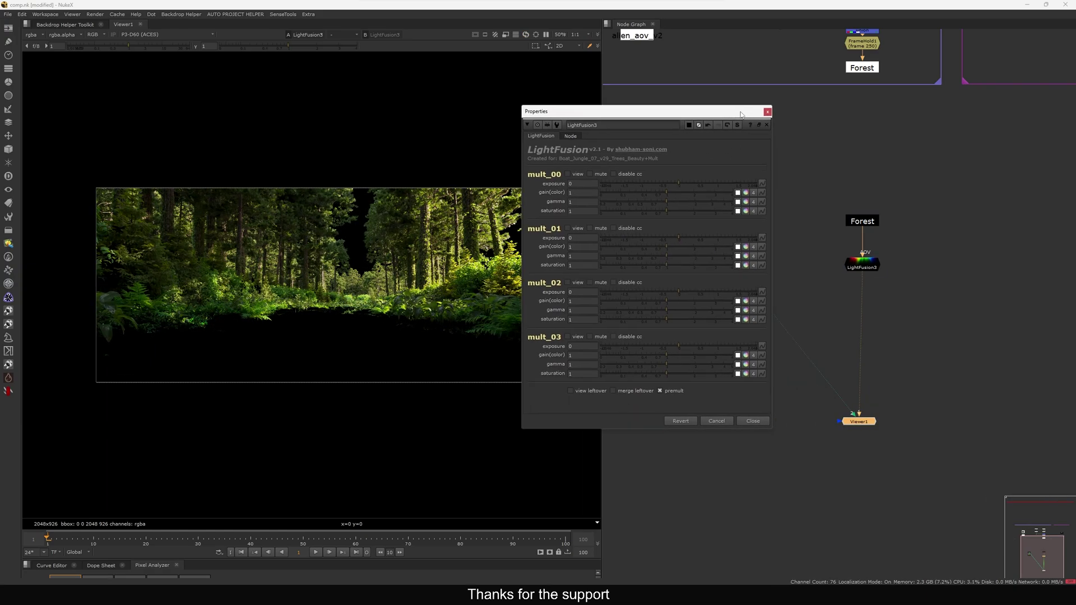
# Step: Open the internal node graph of LightFusion3 and close its properties
pyautogui.scroll(3, 846, 259)
pyautogui.moveTo(953, 243); pyautogui.dragTo(841, 293)
pyautogui.moveTo(741, 114)
pyautogui.mouseDown()
pyautogui.moveTo(733, 126)
pyautogui.moveTo(732, 111)
pyautogui.mouseUp()
pyautogui.click(726, 121)
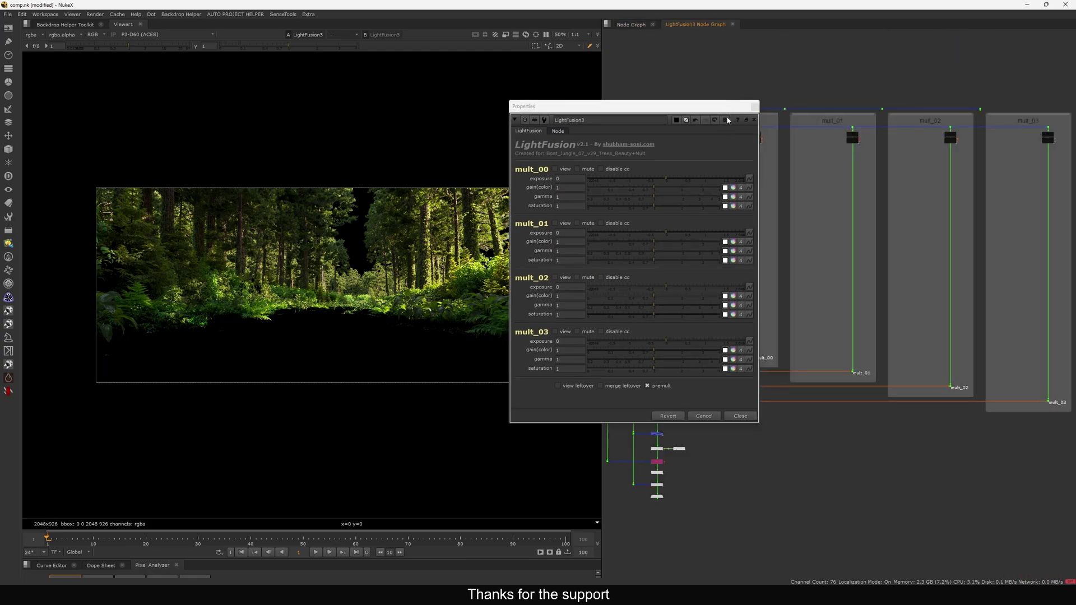
pyautogui.click(757, 107)
# Step: Examine the layer branches and the merge chain inside LightFusion3, and close its internal node graph
pyautogui.moveTo(730, 164); pyautogui.dragTo(708, 132, button='middle')
pyautogui.scroll(-6, 705, 134)
pyautogui.moveTo(896, 101); pyautogui.dragTo(609, 266)
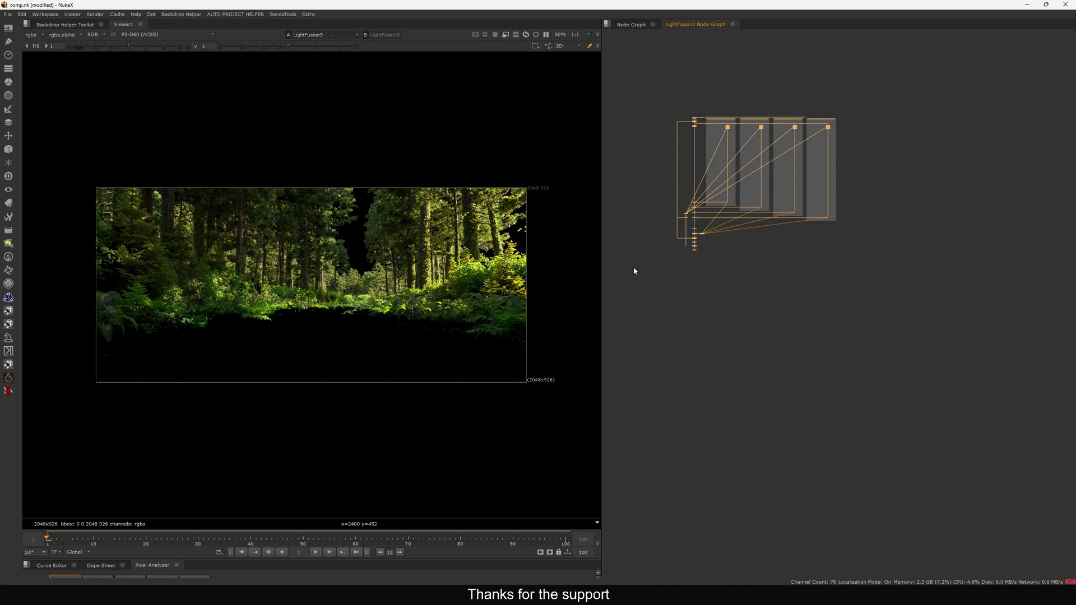
pyautogui.click(633, 268)
pyautogui.scroll(5, 713, 160)
pyautogui.scroll(5, 753, 141)
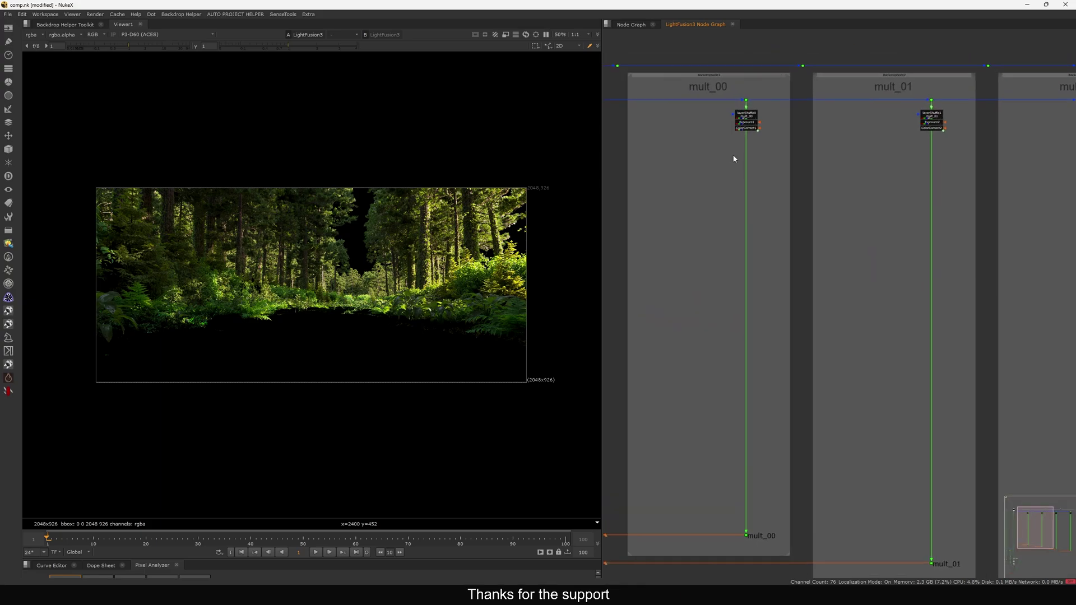
pyautogui.moveTo(708, 144); pyautogui.dragTo(706, 199)
pyautogui.scroll(3, 729, 158)
pyautogui.scroll(-7, 724, 158)
pyautogui.scroll(-5, 708, 173)
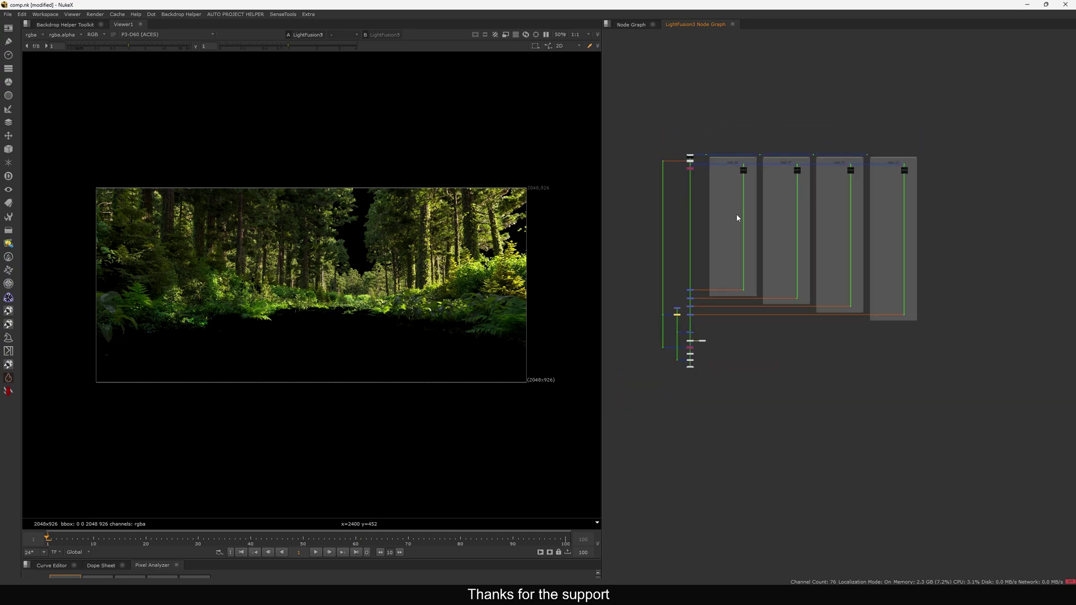
pyautogui.moveTo(989, 123); pyautogui.dragTo(637, 405)
pyautogui.click(693, 199)
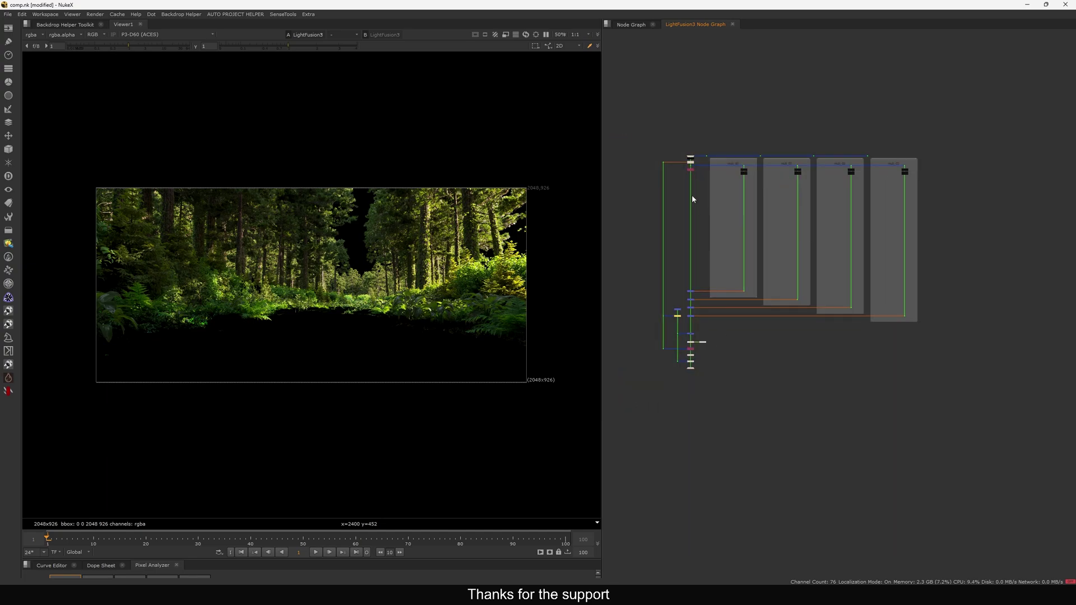
pyautogui.click(732, 24)
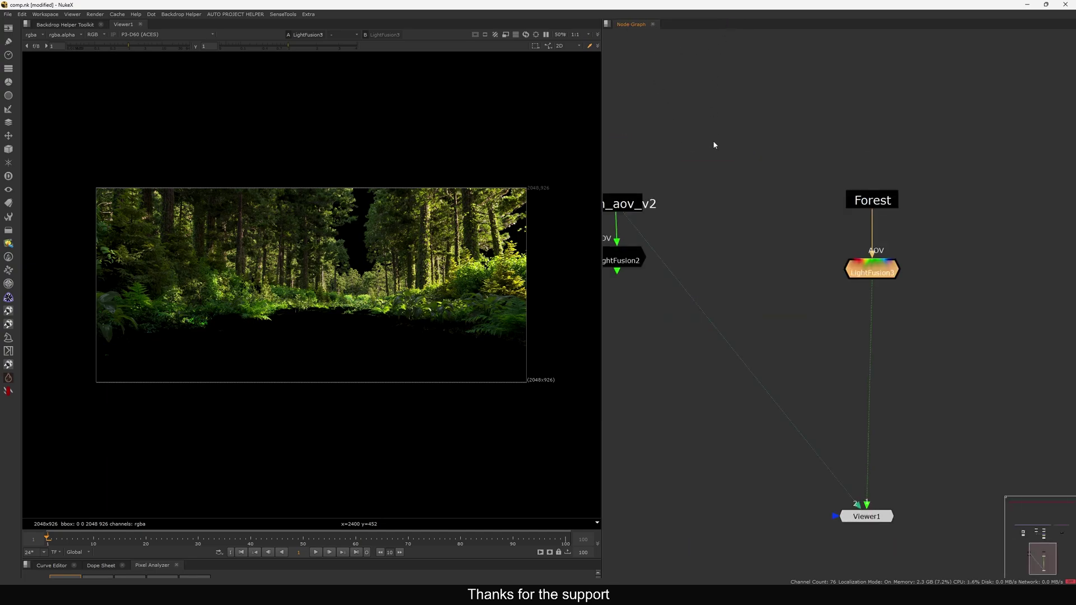
# Step: Set the mult_00 gamma to 1.62 and gain to 1.32 in LightFusion3, and close its properties
pyautogui.doubleClick(865, 273)
pyautogui.moveTo(657, 196); pyautogui.dragTo(673, 197)
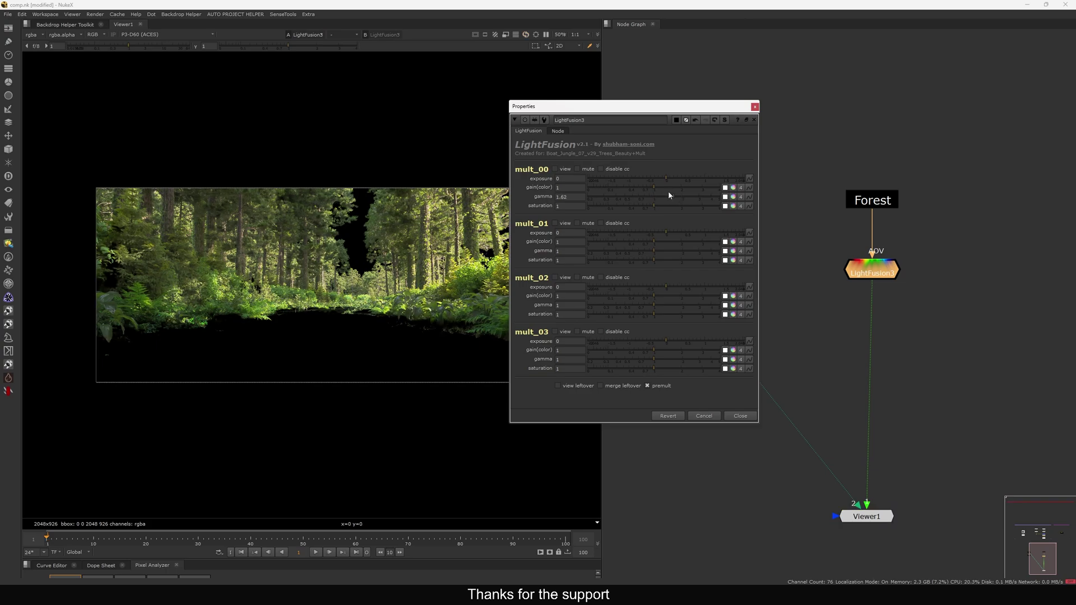
pyautogui.click(664, 188)
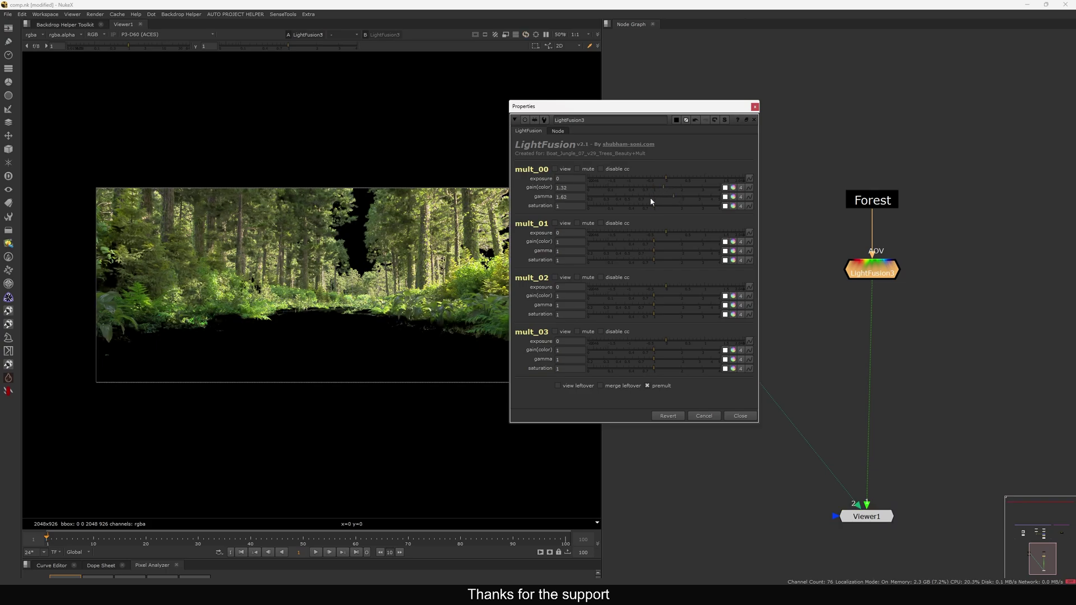
pyautogui.click(755, 107)
# Step: Reopen the internal node graph of LightFusion3 and examine how its mult_00 to mult_03 branches feed the merges
pyautogui.click(864, 271)
pyautogui.hotkey('ctrl', 'Return')
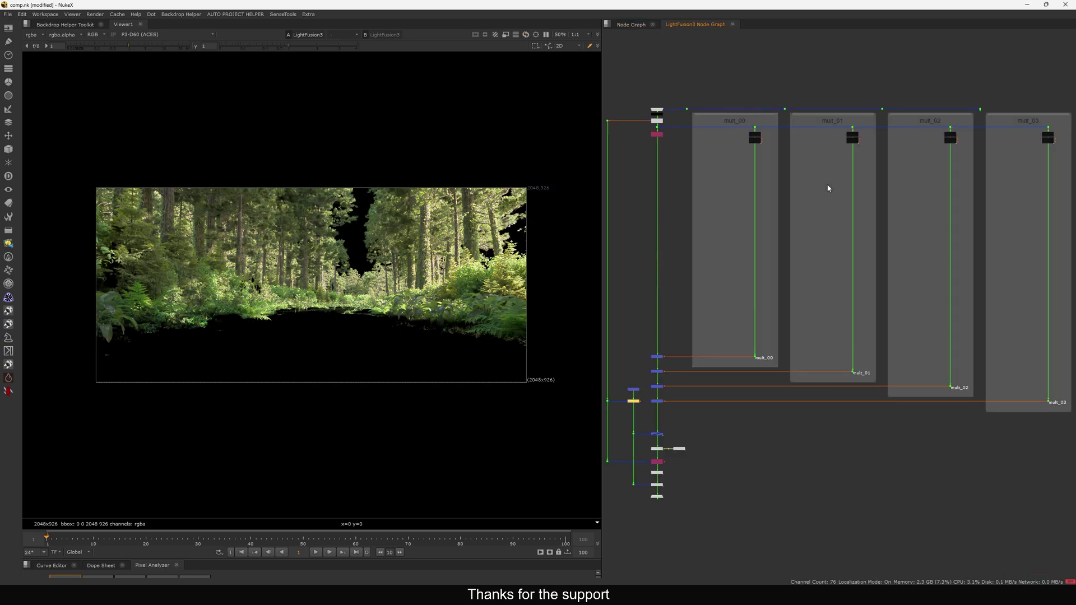
pyautogui.scroll(5, 754, 150)
pyautogui.scroll(-2, 773, 157)
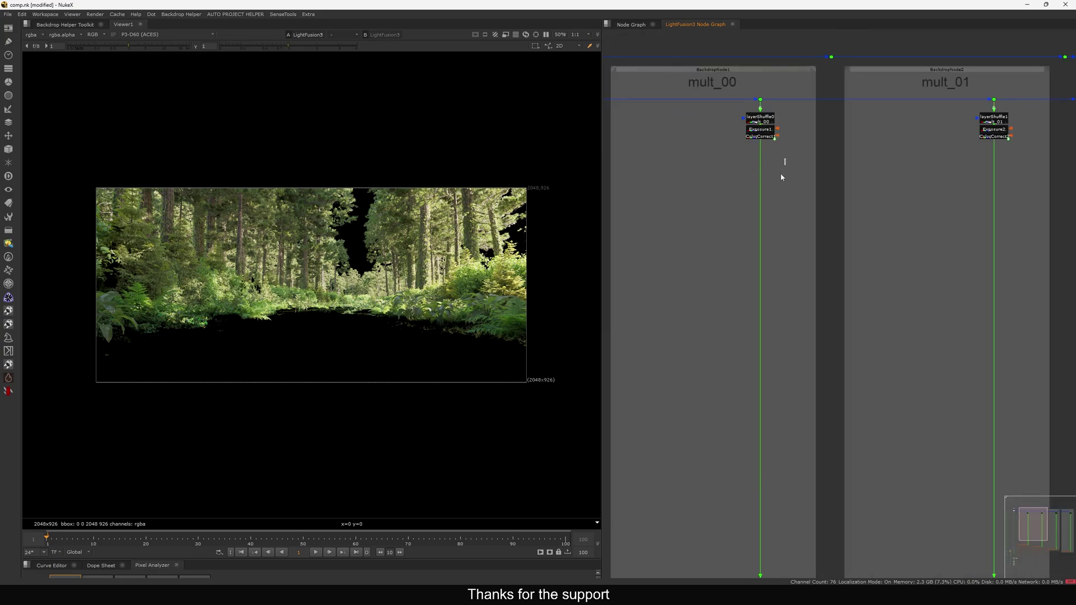
pyautogui.moveTo(780, 173); pyautogui.dragTo(725, 452)
pyautogui.moveTo(660, 134); pyautogui.dragTo(676, 154, button='middle')
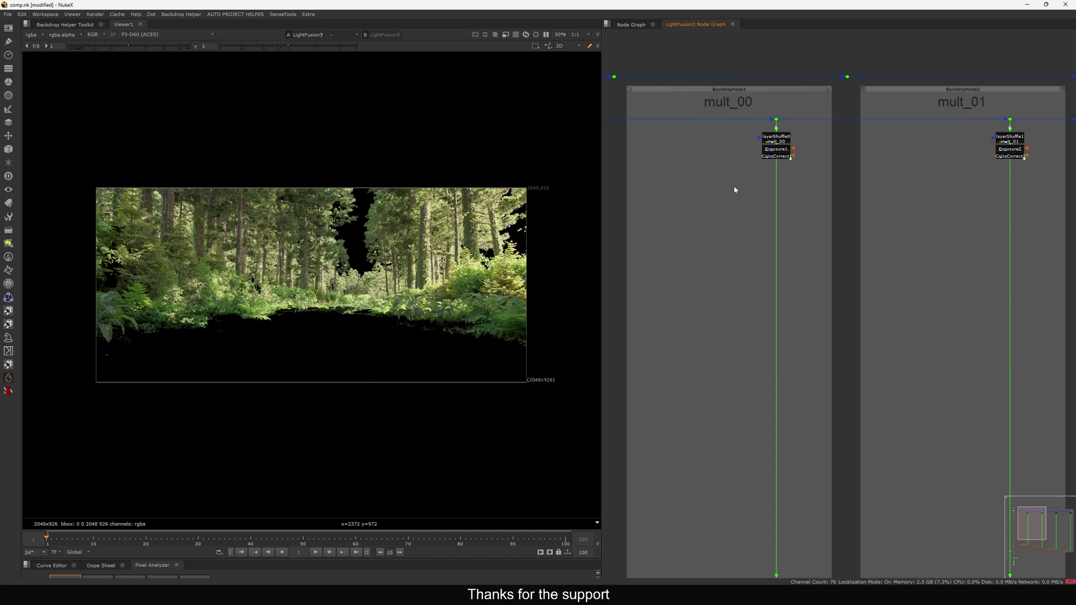
pyautogui.press('f')
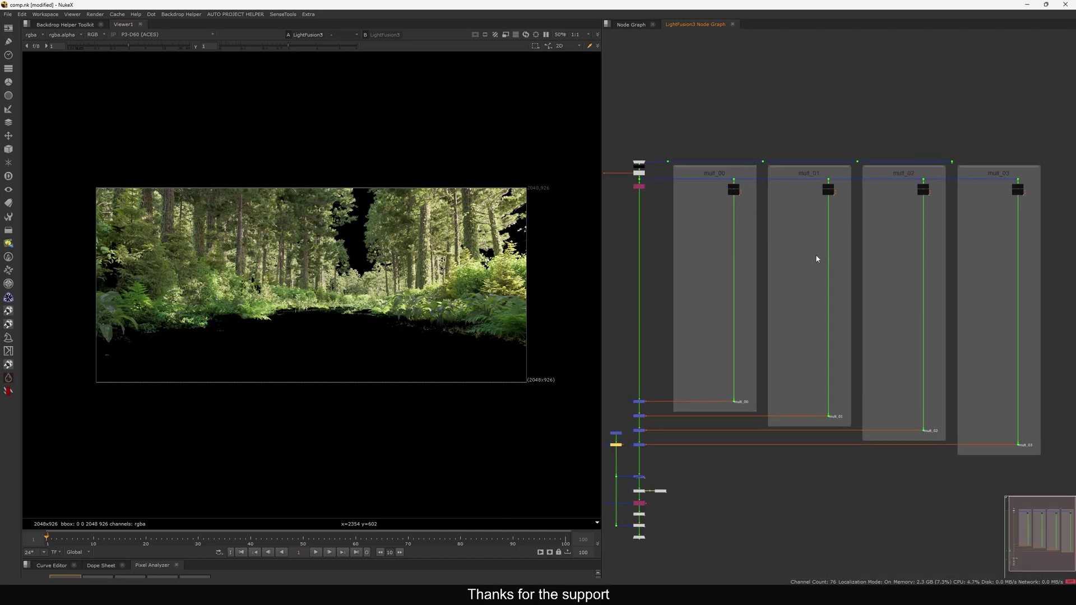
pyautogui.scroll(-5, 932, 231)
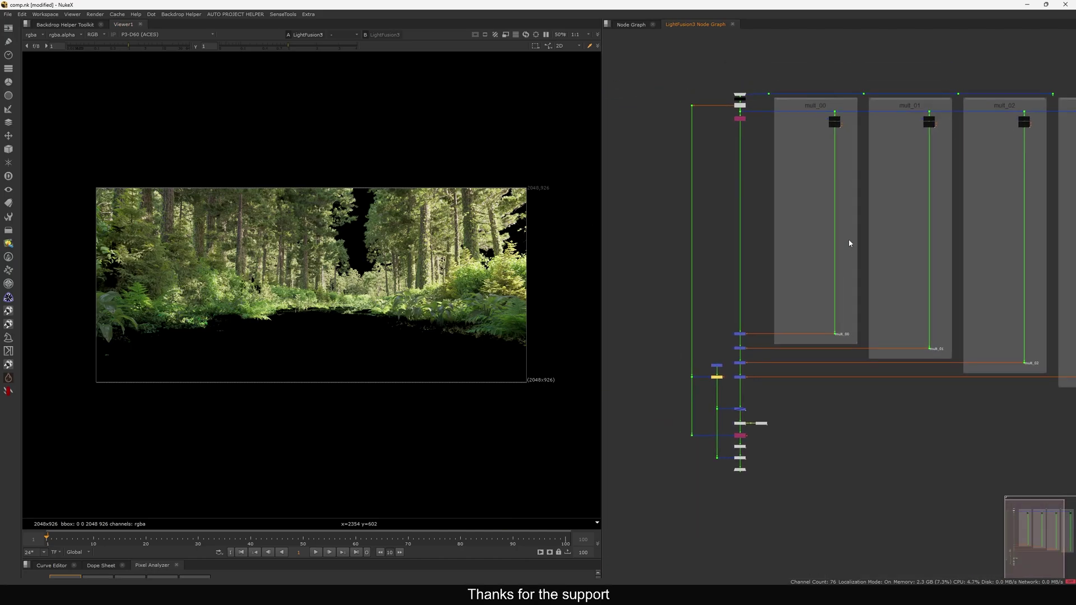
pyautogui.moveTo(980, 149); pyautogui.dragTo(721, 402)
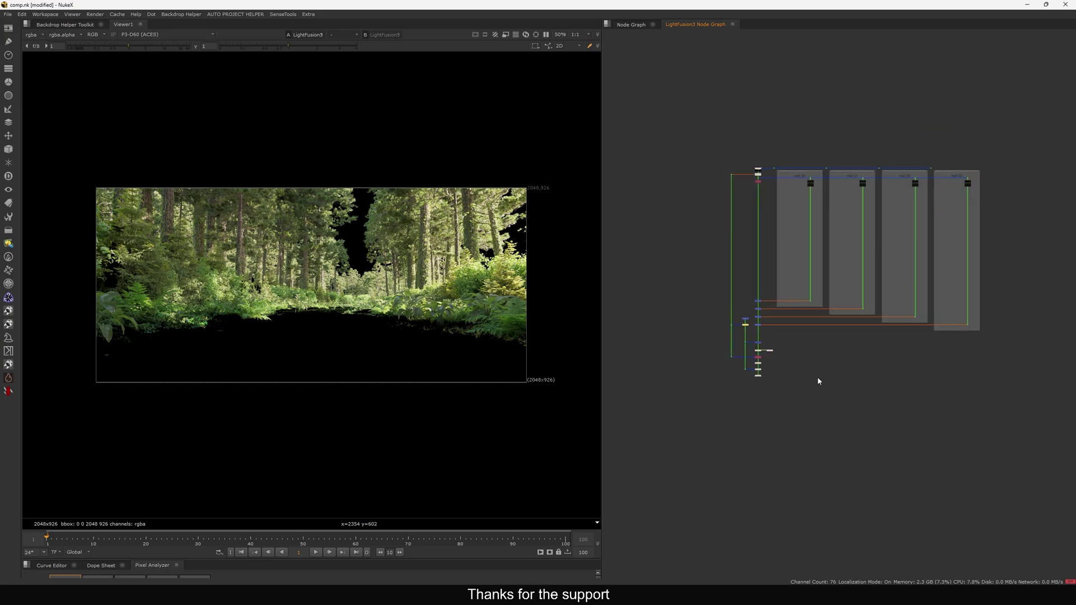
pyautogui.scroll(5, 824, 168)
# Step: Move the dot cryptoDot_3 out past the mult_03 backdrop and view its output
pyautogui.moveTo(825, 165)
pyautogui.mouseDown()
pyautogui.moveTo(756, 209)
pyautogui.moveTo(932, 193)
pyautogui.moveTo(925, 199)
pyautogui.mouseUp()
pyautogui.moveTo(926, 200); pyautogui.dragTo(888, 183, button='middle')
pyautogui.moveTo(927, 159); pyautogui.dragTo(876, 210)
pyautogui.moveTo(887, 206); pyautogui.dragTo(891, 285)
pyautogui.moveTo(935, 159)
pyautogui.mouseDown()
pyautogui.moveTo(873, 211)
pyautogui.moveTo(886, 194)
pyautogui.moveTo(866, 196)
pyautogui.mouseUp()
pyautogui.press('1')
# Step: Try an aPMatte node on cryptoDot_3 inside the LightFusion3 group, and delete it
pyautogui.press('Tab')
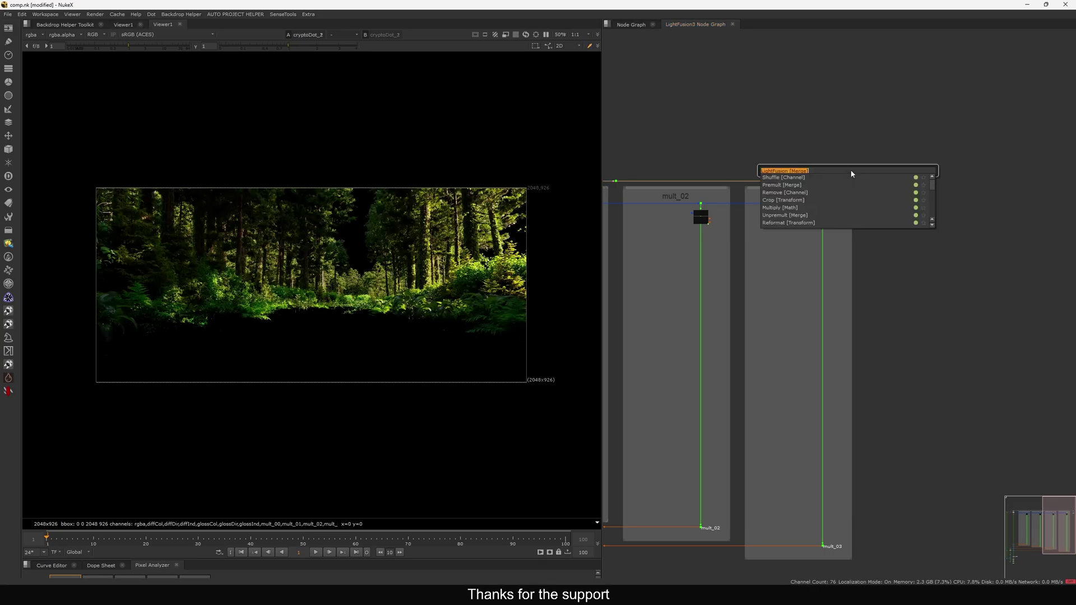
pyautogui.write('apm')
pyautogui.press('Return')
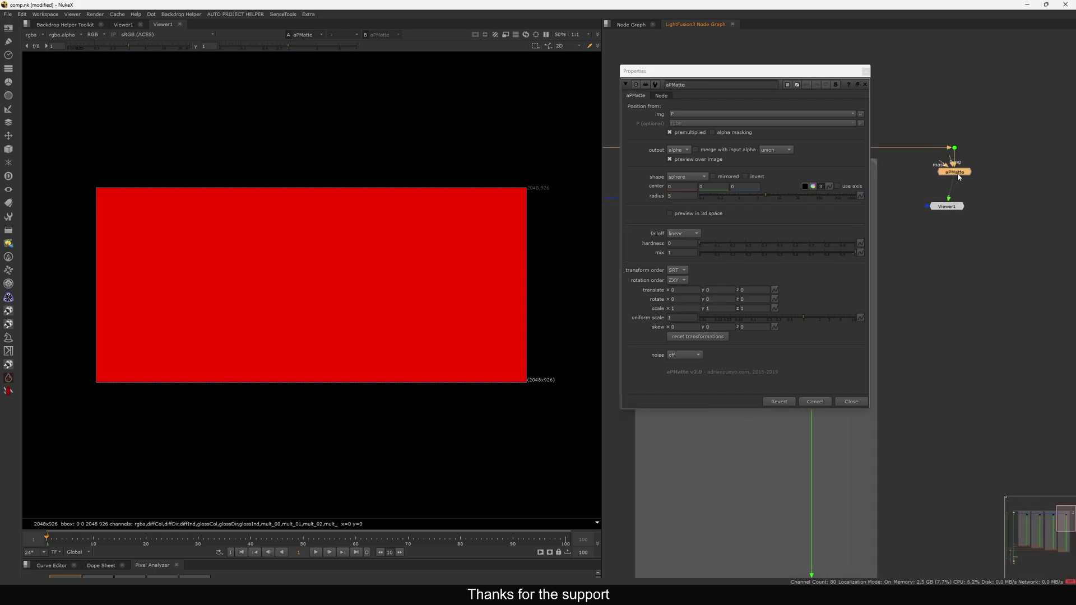
pyautogui.press('Delete')
# Step: Look over the mult_00 to mult_03 branches and view the output of layerShuffle0 in the mult_00 backdrop
pyautogui.click(953, 214)
pyautogui.press('f')
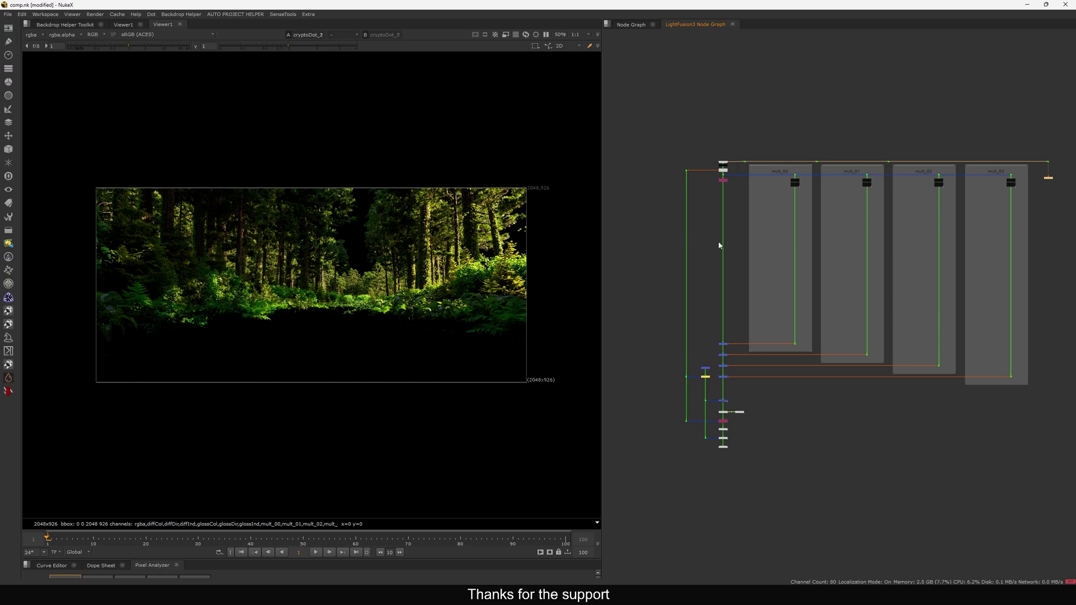
pyautogui.moveTo(640, 130); pyautogui.dragTo(1050, 445)
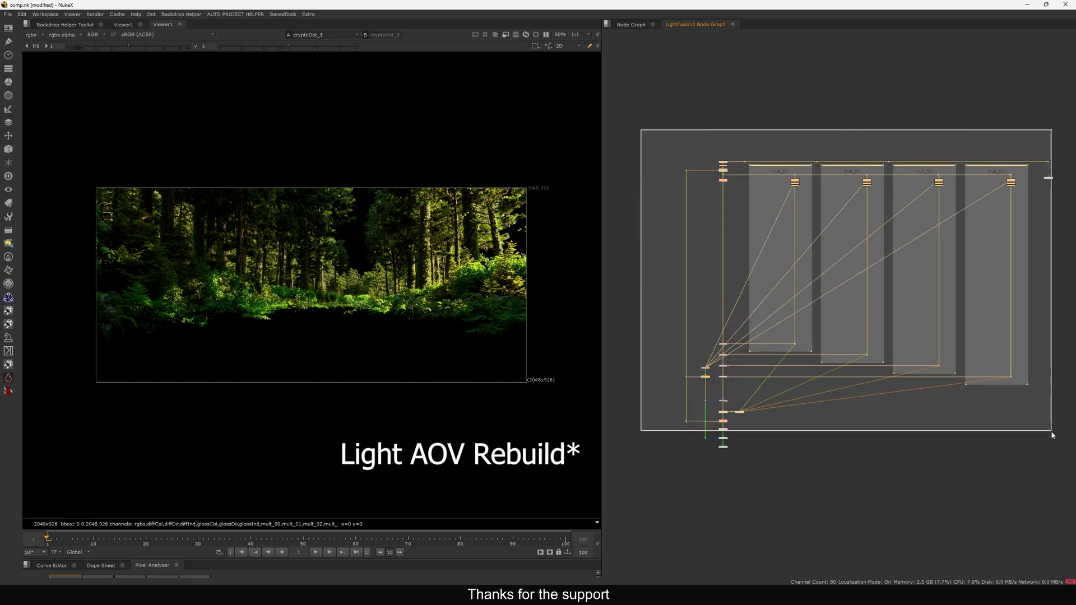
pyautogui.scroll(6, 690, 360)
pyautogui.moveTo(932, 211); pyautogui.dragTo(636, 441, button='middle')
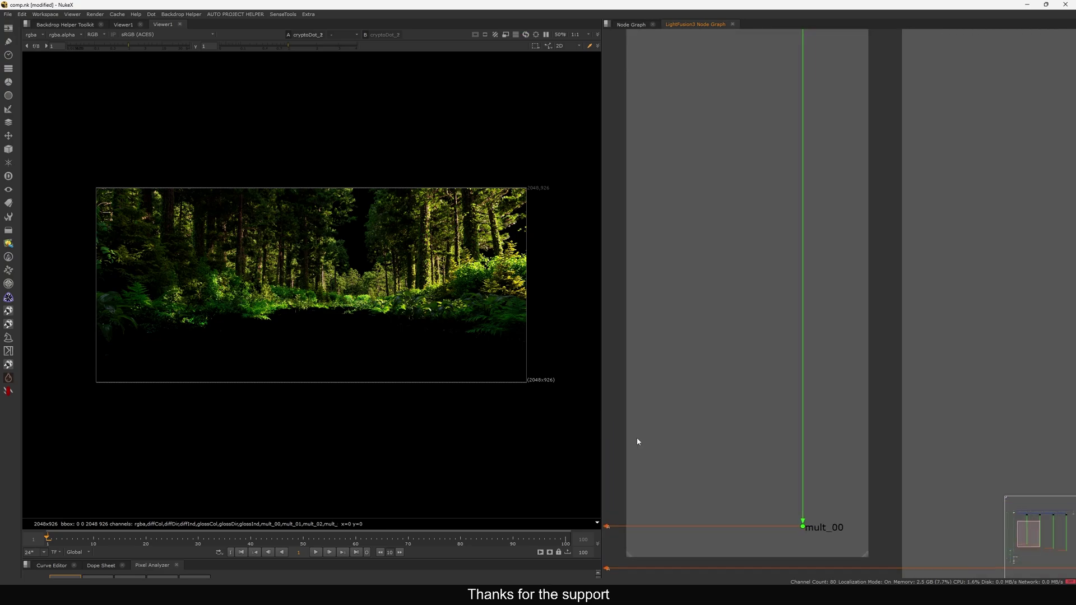
pyautogui.moveTo(849, 83); pyautogui.dragTo(731, 209, button='middle')
pyautogui.moveTo(706, 83); pyautogui.dragTo(718, 217, button='middle')
pyautogui.click(696, 159)
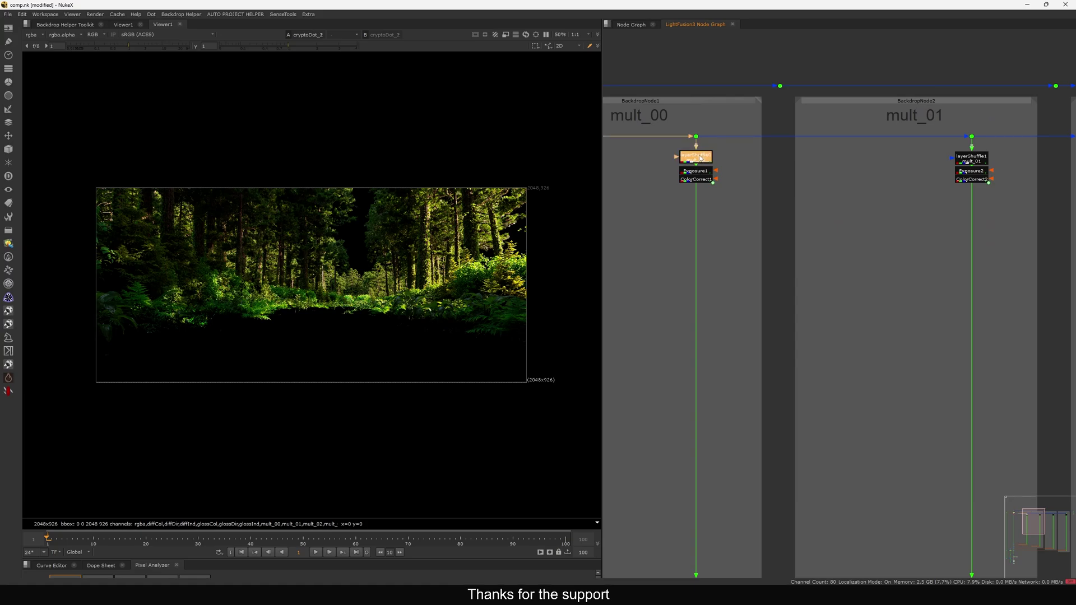
pyautogui.press('1')
# Step: View the output of the mult_03 light merge, the last one where the four branches join the main pipe
pyautogui.scroll(-7, 756, 161)
pyautogui.moveTo(667, 292); pyautogui.dragTo(695, 232, button='middle')
pyautogui.scroll(8, 711, 247)
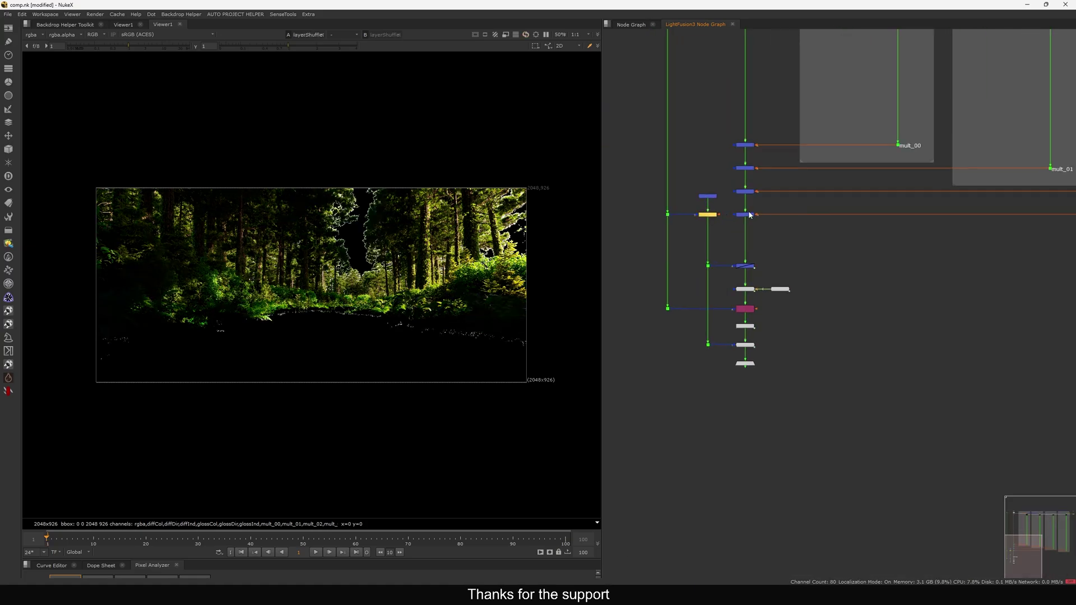
pyautogui.moveTo(799, 207); pyautogui.dragTo(738, 238)
pyautogui.press('1')
pyautogui.moveTo(700, 222); pyautogui.dragTo(733, 231, button='middle')
pyautogui.scroll(-5, 735, 231)
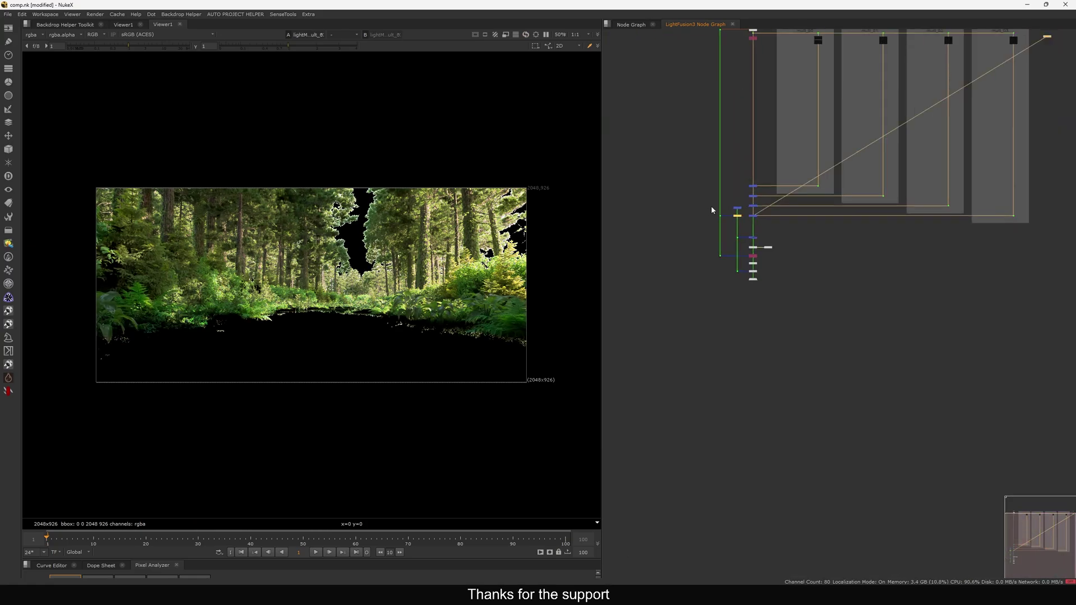
# Step: View the output of Merge1 (plus), the node feeding the Leftover merge
pyautogui.scroll(2, 686, 223)
pyautogui.moveTo(665, 228); pyautogui.dragTo(735, 347)
pyautogui.scroll(3, 755, 260)
pyautogui.scroll(3, 746, 261)
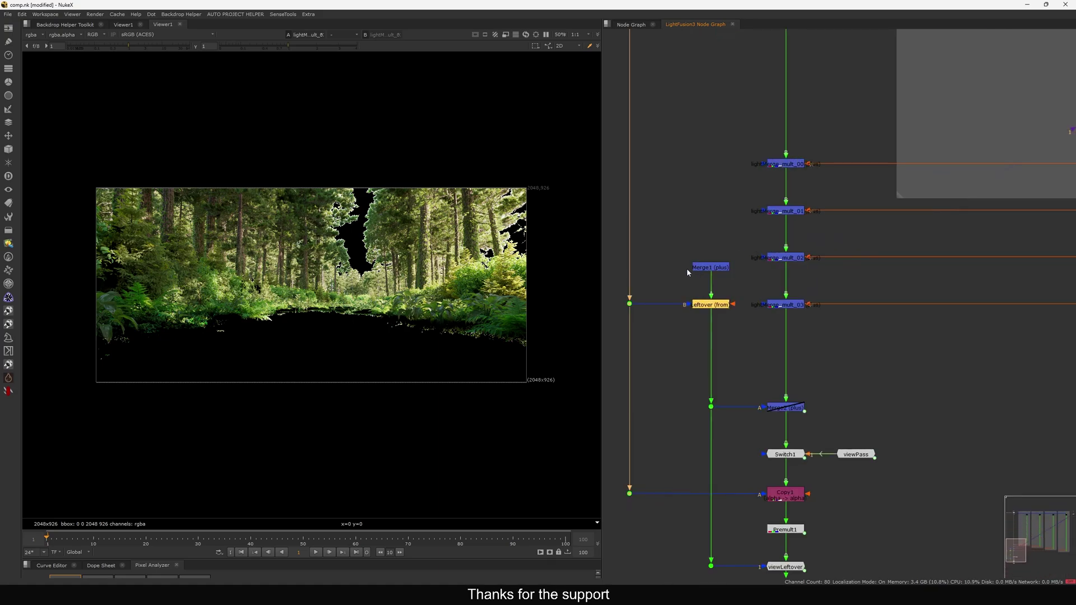
pyautogui.moveTo(687, 270); pyautogui.dragTo(689, 274, button='middle')
pyautogui.click(711, 267)
pyautogui.press('1')
pyautogui.click(727, 260)
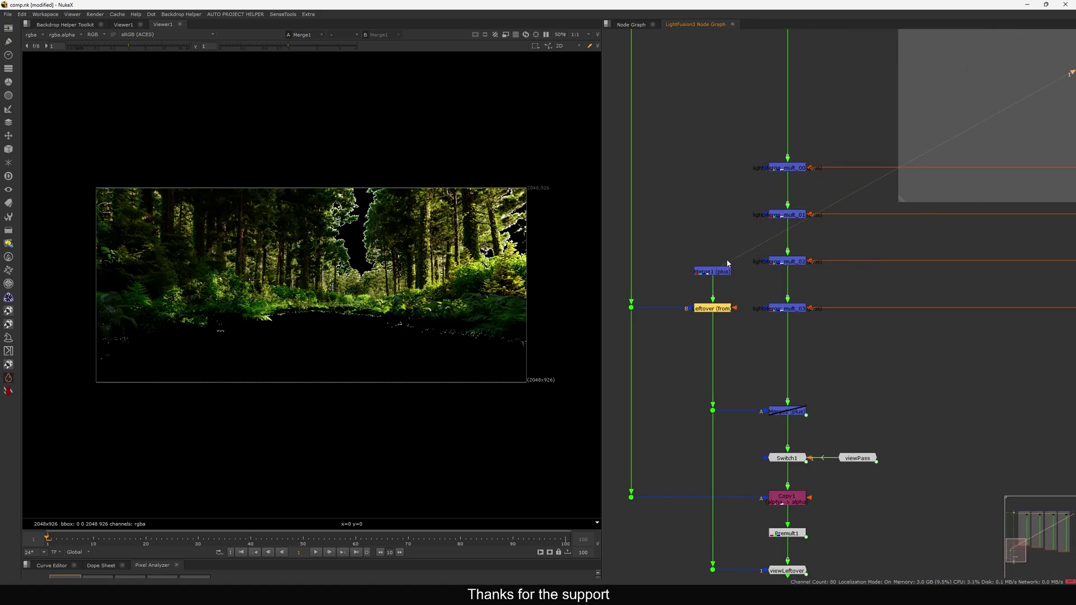
# Step: Trace the Merge1 inputs back to the layerShuffle nodes in the mult backdrops and examine where they branch off before the grading nodes
pyautogui.scroll(-6, 728, 264)
pyautogui.scroll(6, 733, 219)
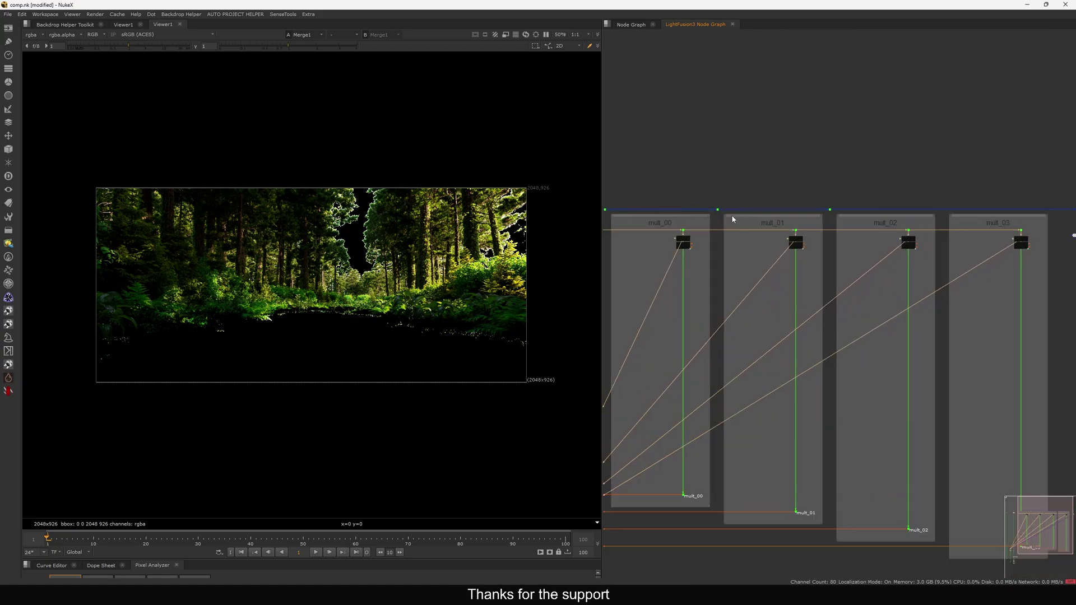
pyautogui.scroll(5, 696, 244)
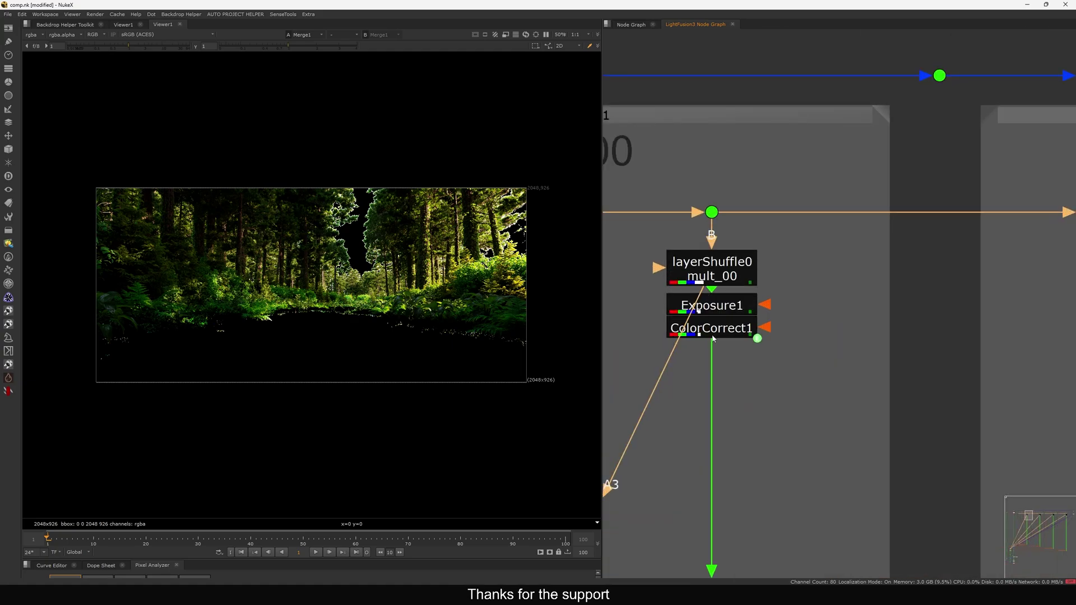
pyautogui.scroll(-2, 727, 281)
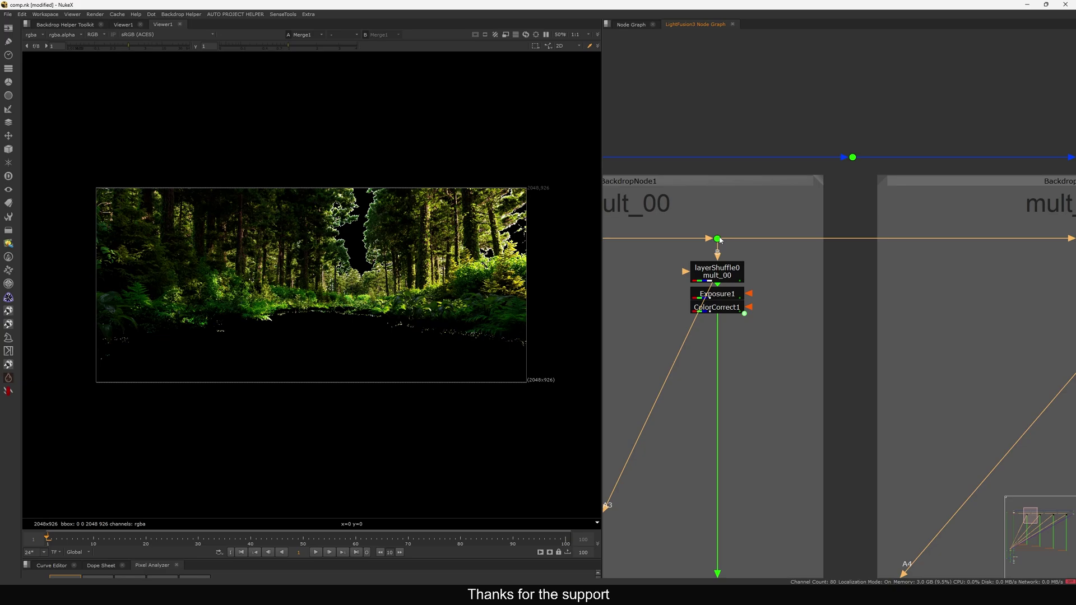
pyautogui.moveTo(718, 271); pyautogui.dragTo(740, 252, button='middle')
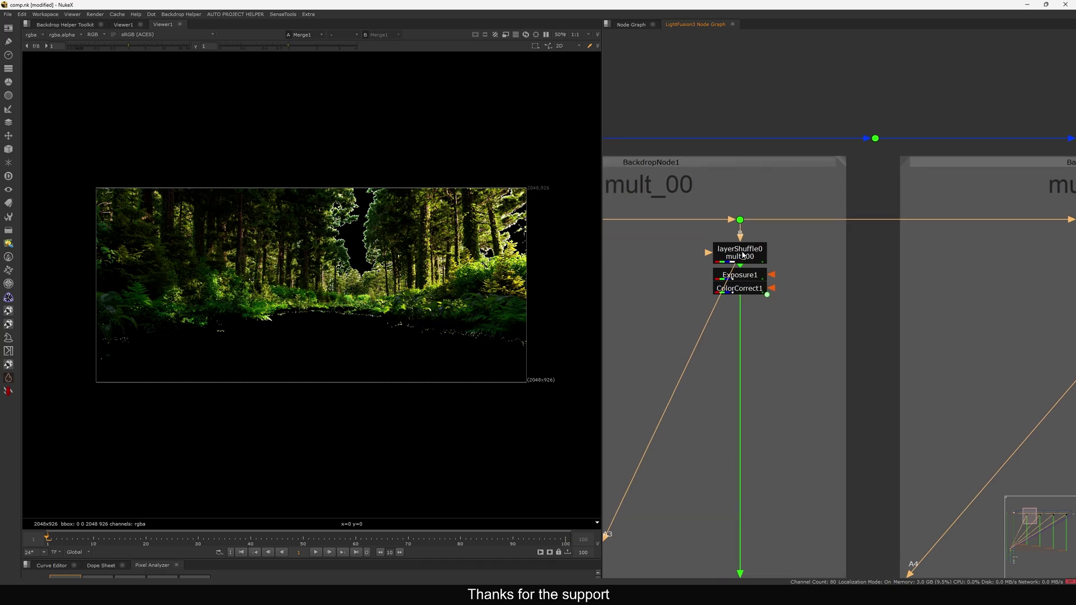
pyautogui.scroll(-6, 729, 266)
pyautogui.moveTo(704, 287); pyautogui.dragTo(774, 166, button='middle')
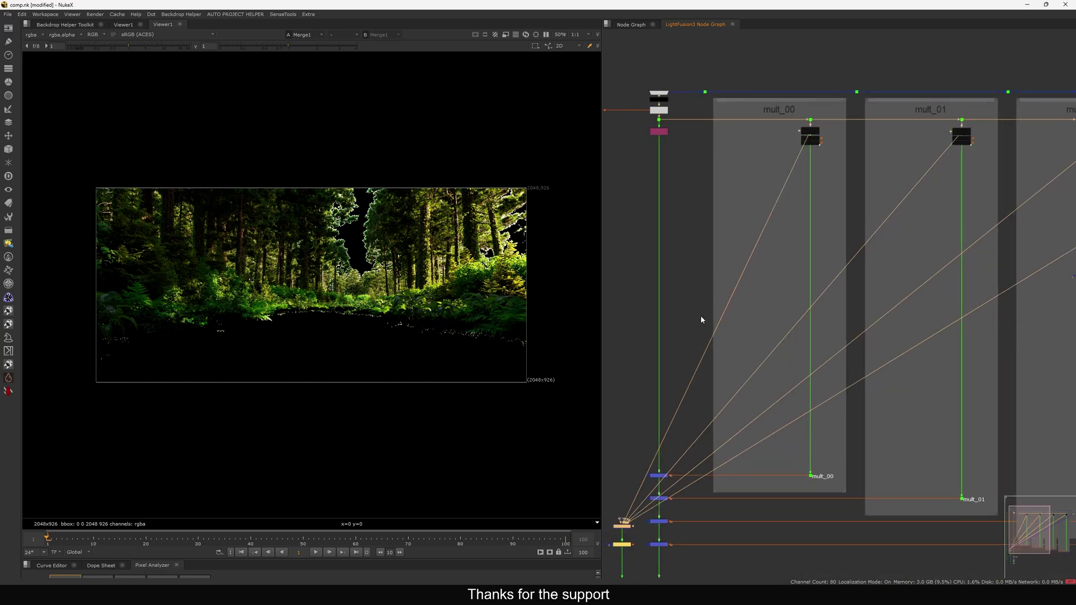
pyautogui.scroll(5, 619, 518)
pyautogui.moveTo(619, 518); pyautogui.dragTo(734, 242, button='middle')
# Step: Compare the output of Dot2, which carries the original render, with the output of Merge1 (plus)
pyautogui.moveTo(718, 224); pyautogui.dragTo(649, 280)
pyautogui.press('1')
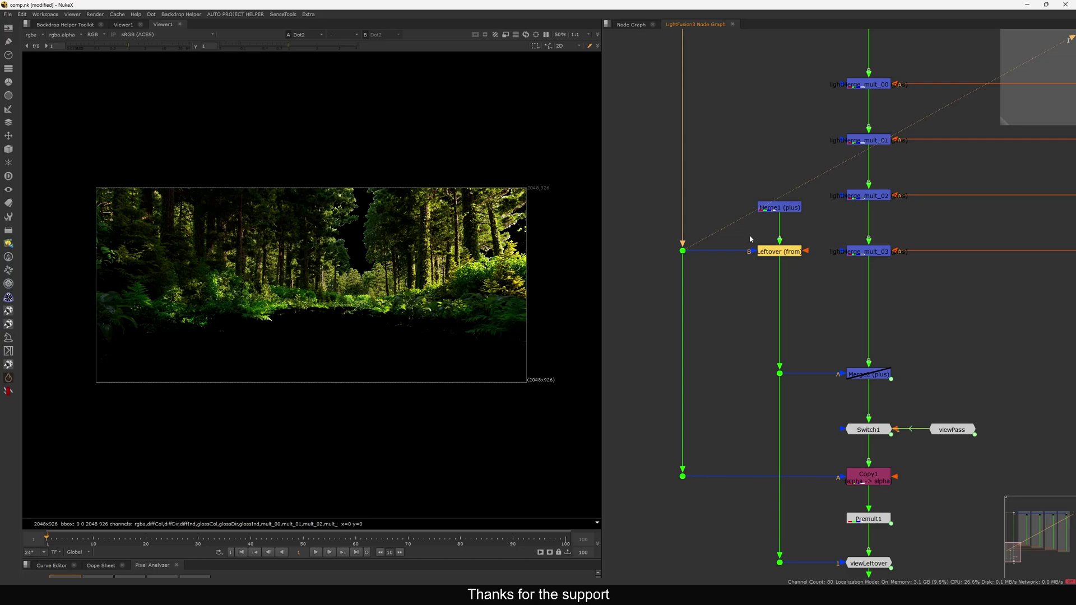
pyautogui.moveTo(720, 226); pyautogui.dragTo(622, 298)
pyautogui.moveTo(722, 173); pyautogui.dragTo(831, 229)
pyautogui.moveTo(717, 223); pyautogui.dragTo(684, 253)
pyautogui.moveTo(722, 180); pyautogui.dragTo(844, 229)
pyautogui.press('1')
pyautogui.moveTo(712, 224); pyautogui.dragTo(624, 281)
pyautogui.press('1')
# Step: Inspect the Leftover (from) output with the viewer gain raised to about 58, and reset the viewer gain
pyautogui.moveTo(829, 237); pyautogui.dragTo(709, 291)
pyautogui.press('1')
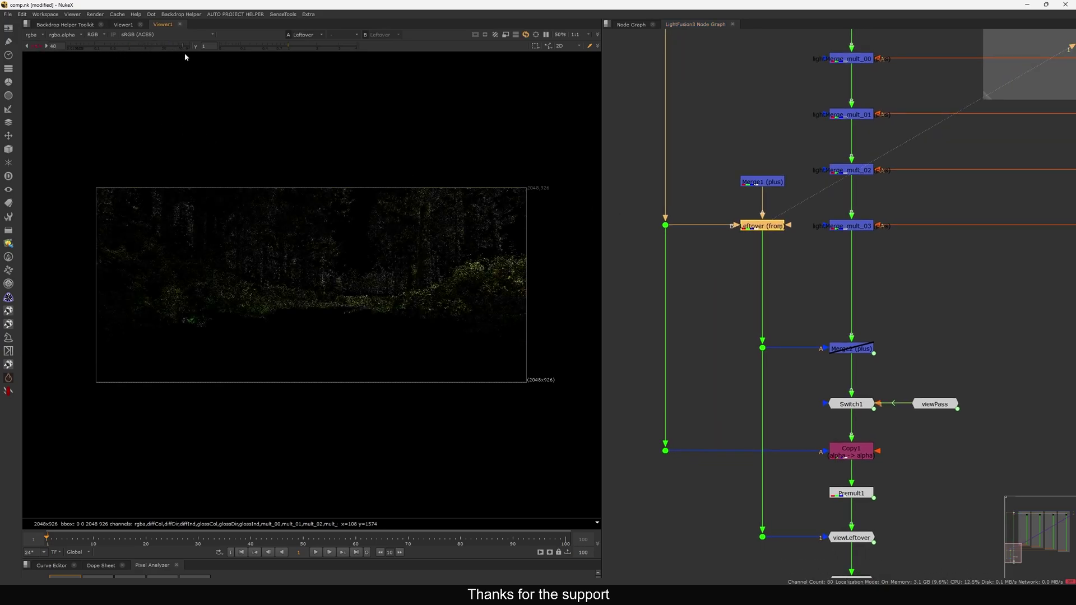
pyautogui.moveTo(610, 305); pyautogui.dragTo(592, 294, button='middle')
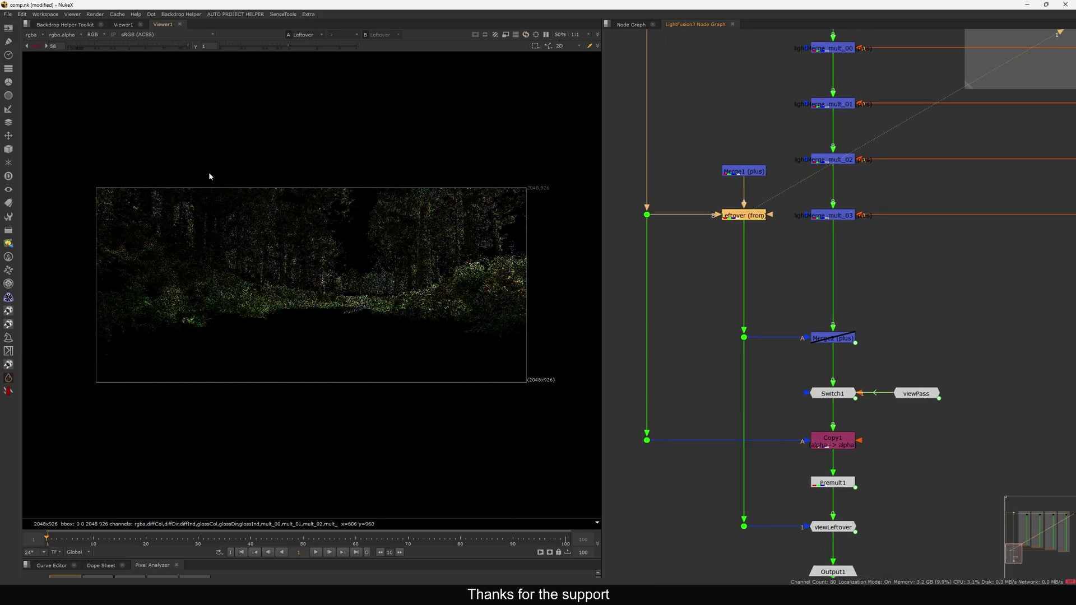
pyautogui.keyDown('ctrl'); pyautogui.click(153, 48); pyautogui.keyUp('ctrl')
# Step: View the output of the Merge2 (plus) node and close the LightFusion3 internal node graph
pyautogui.moveTo(803, 356); pyautogui.dragTo(732, 338, button='middle')
pyautogui.moveTo(838, 295); pyautogui.dragTo(694, 344)
pyautogui.press('1')
pyautogui.click(731, 24)
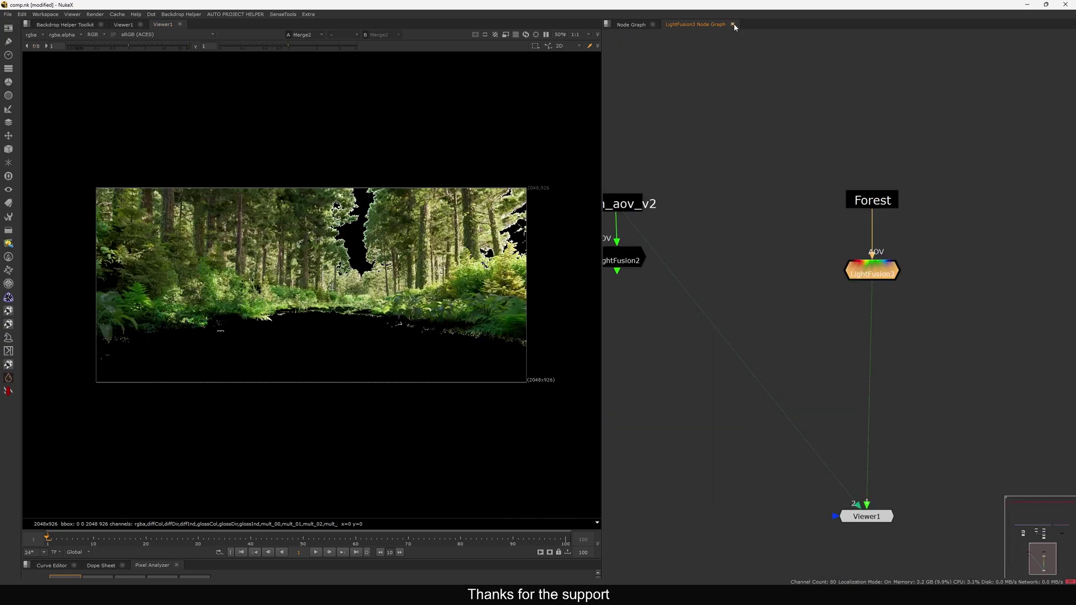
# Step: View LightFusion3, open its properties, and reset mult_00 to exposure 0, gain 1 and gamma 1
pyautogui.moveTo(937, 251); pyautogui.dragTo(867, 274)
pyautogui.press('1')
pyautogui.doubleClick(867, 273)
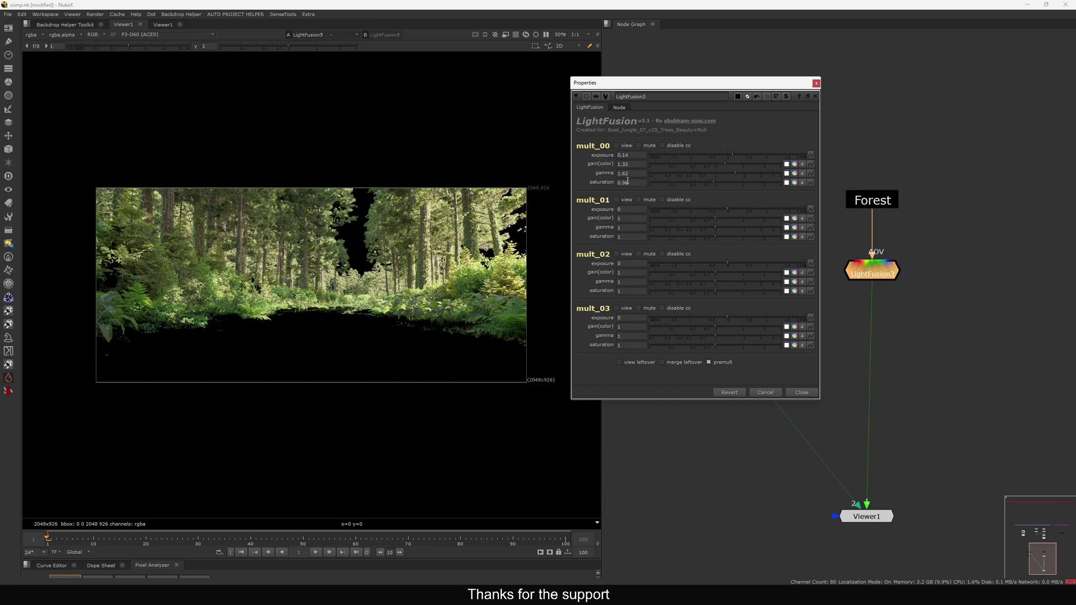
pyautogui.moveTo(893, 277); pyautogui.dragTo(899, 277, button='middle')
pyautogui.click(877, 286)
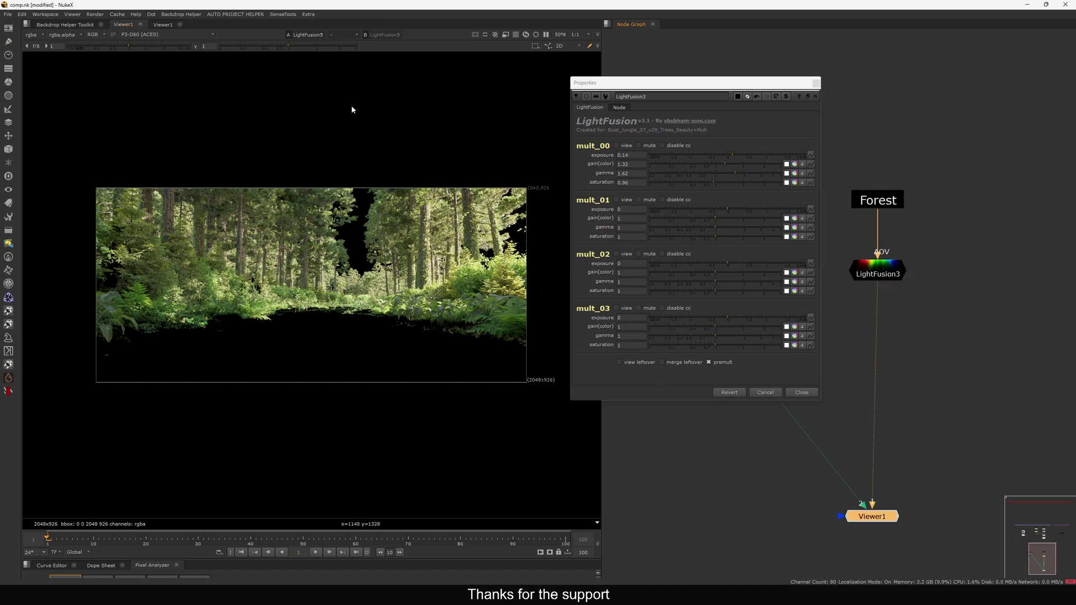
pyautogui.keyDown('ctrl'); pyautogui.click(715, 155); pyautogui.keyUp('ctrl')
pyautogui.keyDown('ctrl'); pyautogui.click(711, 164); pyautogui.keyUp('ctrl')
pyautogui.keyDown('ctrl'); pyautogui.click(718, 173); pyautogui.keyUp('ctrl')
pyautogui.click(878, 269)
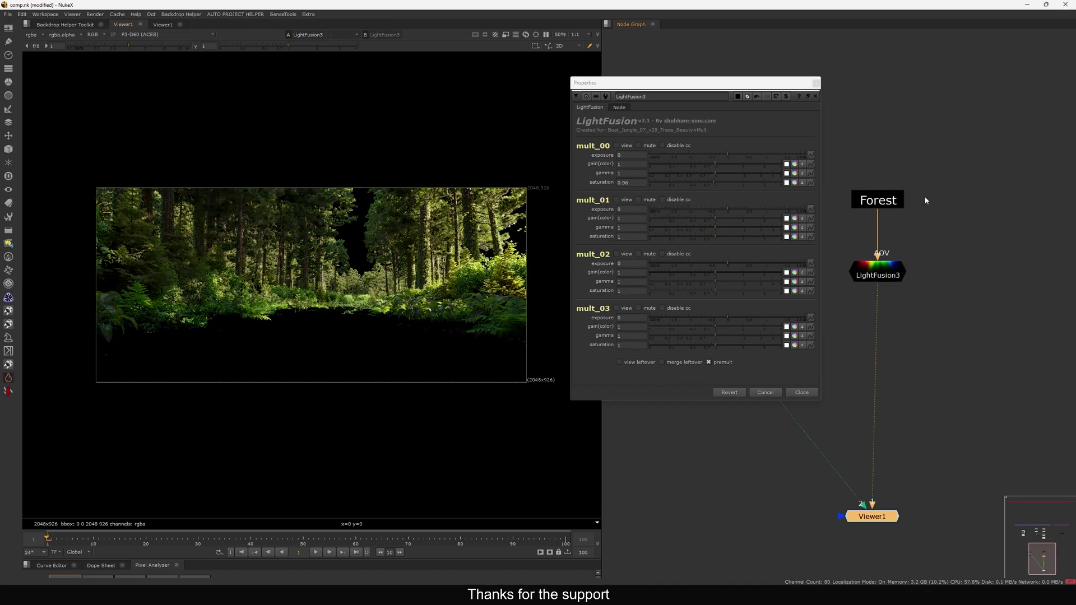
# Step: Compare the original Forest render with the LightFusion3 output by alternating the two viewer inputs
pyautogui.moveTo(959, 179); pyautogui.dragTo(870, 216)
pyautogui.press('2')
pyautogui.press('1')
pyautogui.press('2')
pyautogui.press('1')
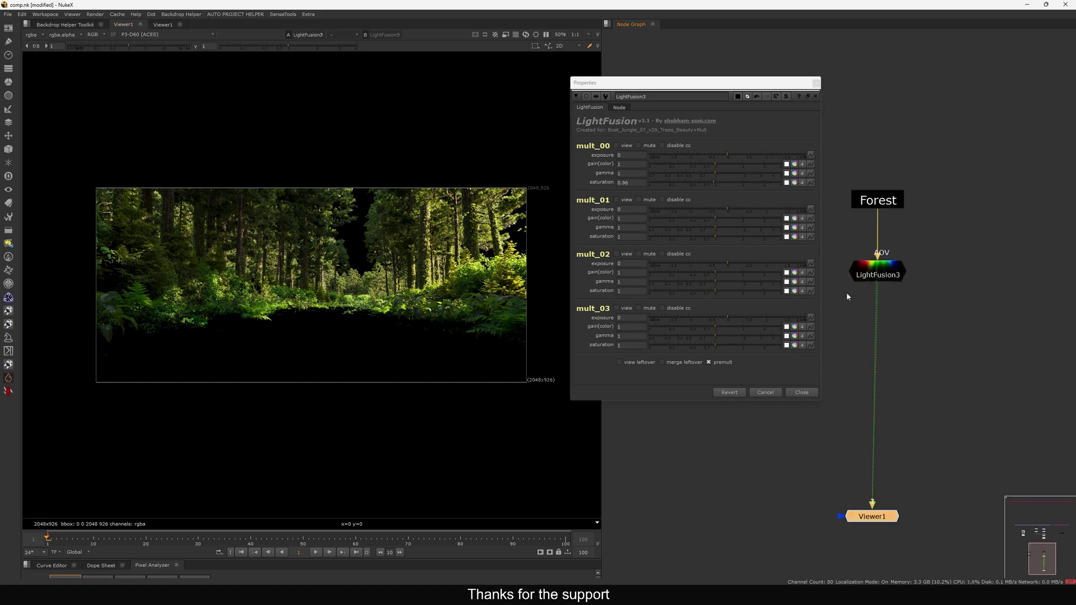
# Step: Check the leftover in LightFusion3, enable merge leftover, and compare the result against the bypassed node
pyautogui.click(637, 363)
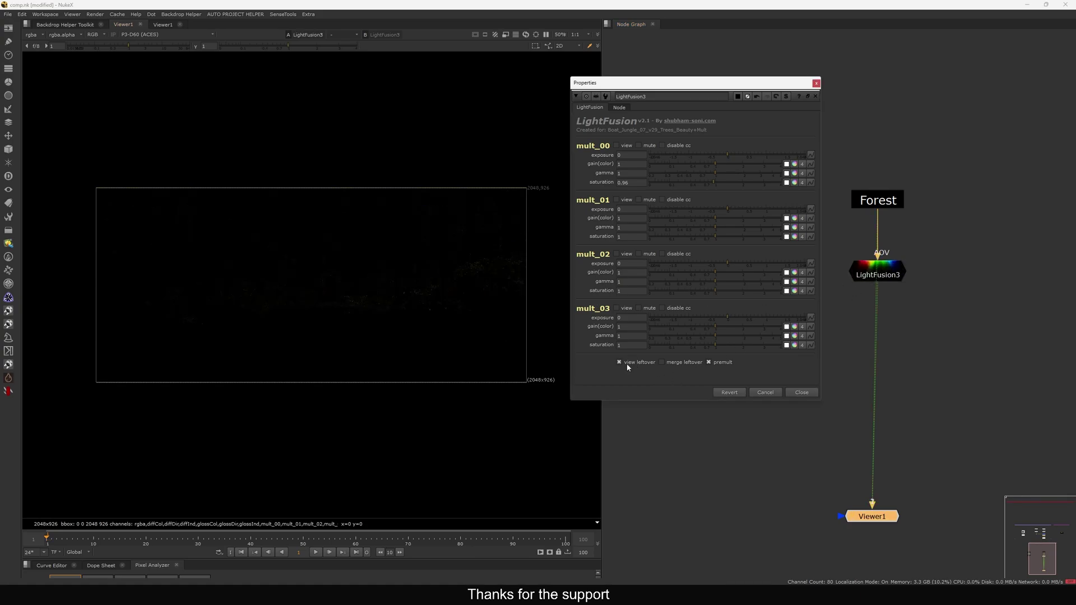
pyautogui.click(678, 365)
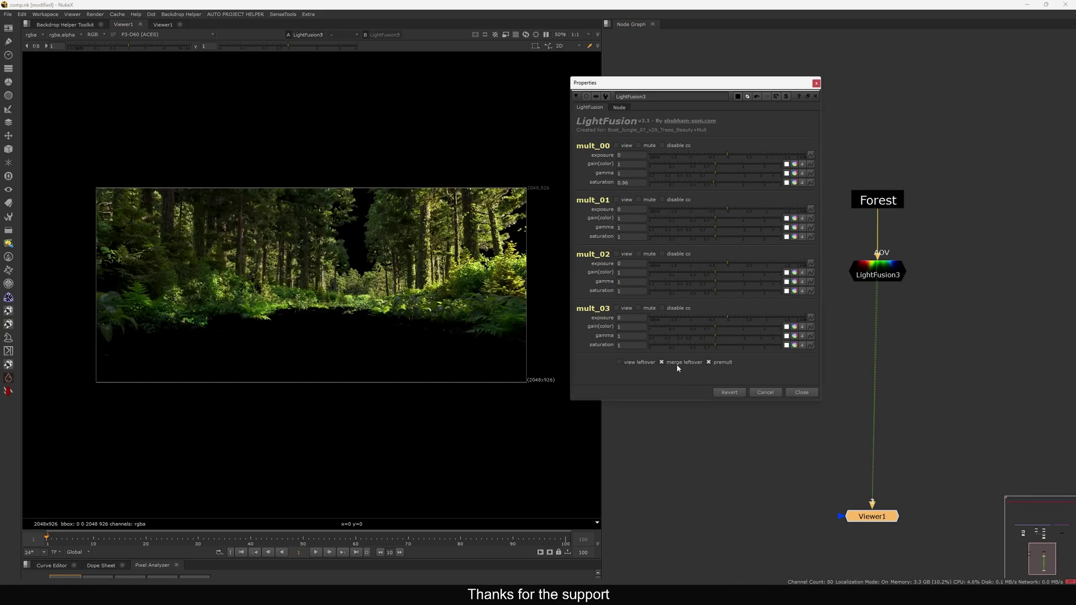
pyautogui.click(888, 274)
pyautogui.press('d')
pyautogui.press('d')
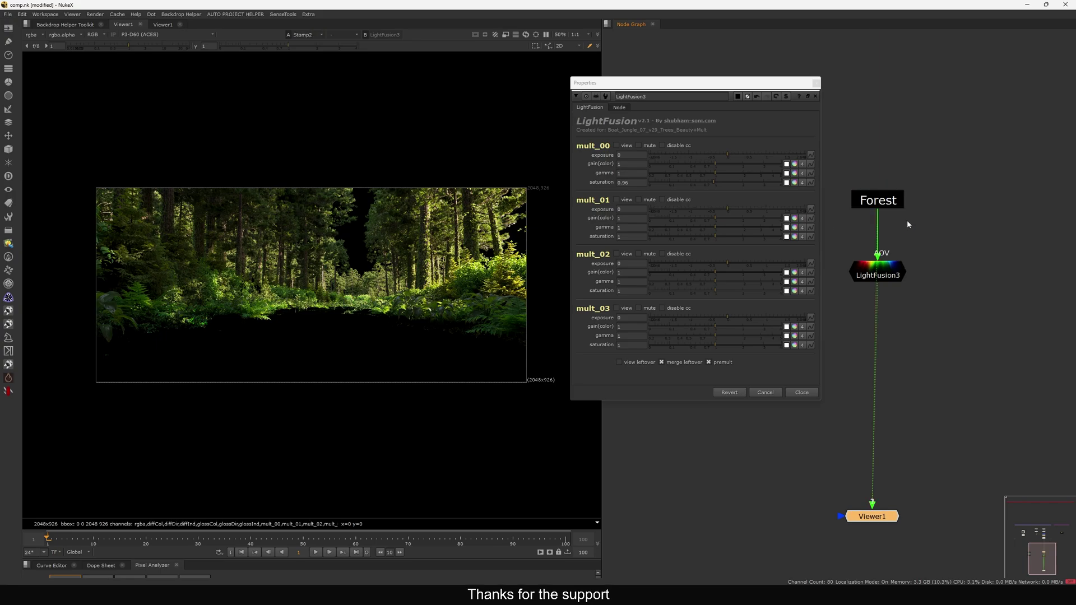
pyautogui.press('1')
# Step: Move LightFusion3 aside, view Forest and LightFusion3 on separate viewer inputs, and compare their detail up close
pyautogui.moveTo(894, 271); pyautogui.dragTo(979, 268)
pyautogui.moveTo(946, 175); pyautogui.dragTo(816, 227)
pyautogui.press('1')
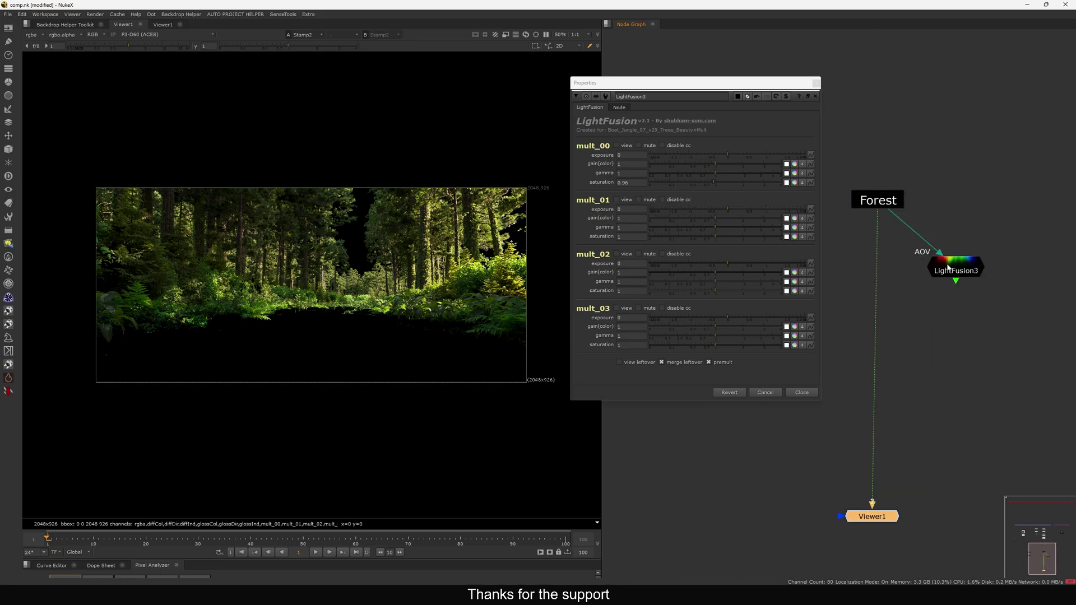
pyautogui.click(953, 272)
pyautogui.press('2')
pyautogui.scroll(2, 447, 241)
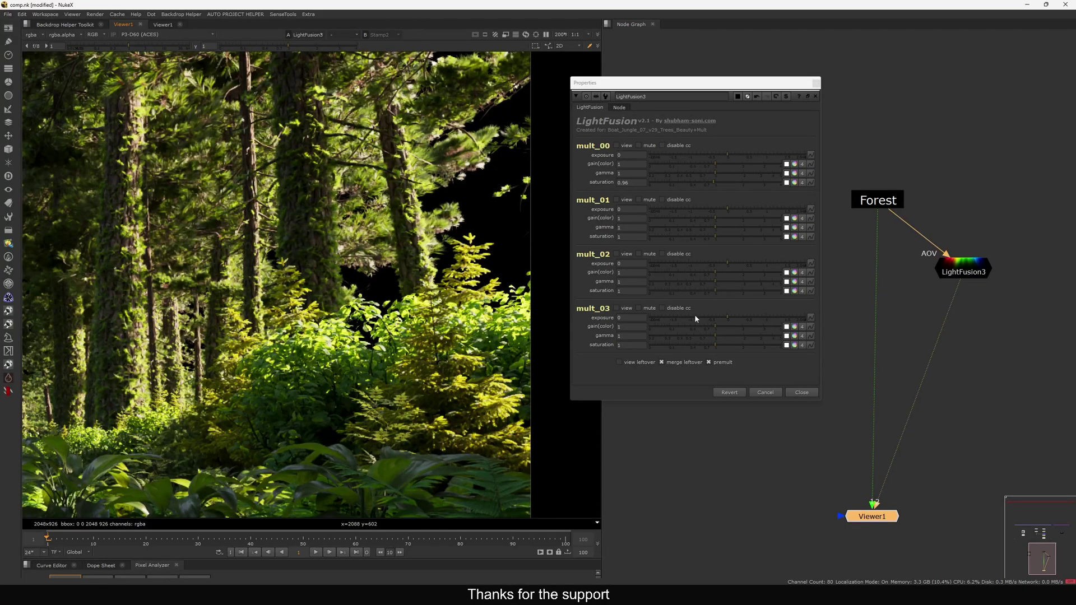
# Step: Toggle merge leftover, inspect the leftover of LightFusion3 with the viewer gamma at 3.2, and reset the viewer gamma
pyautogui.click(675, 363)
pyautogui.click(675, 363)
pyautogui.click(630, 365)
pyautogui.click(620, 363)
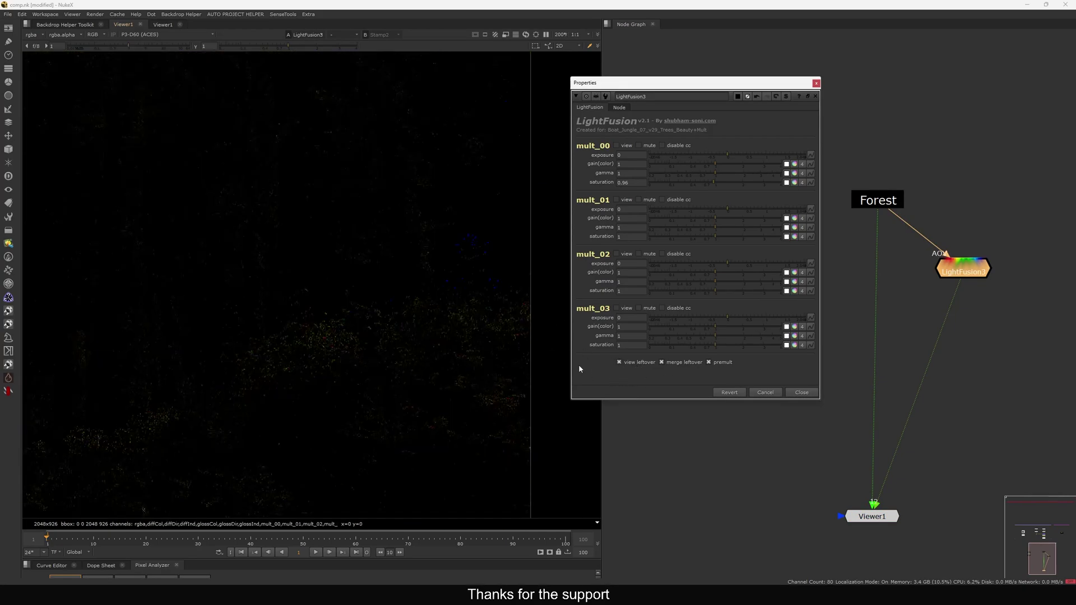
pyautogui.click(335, 48)
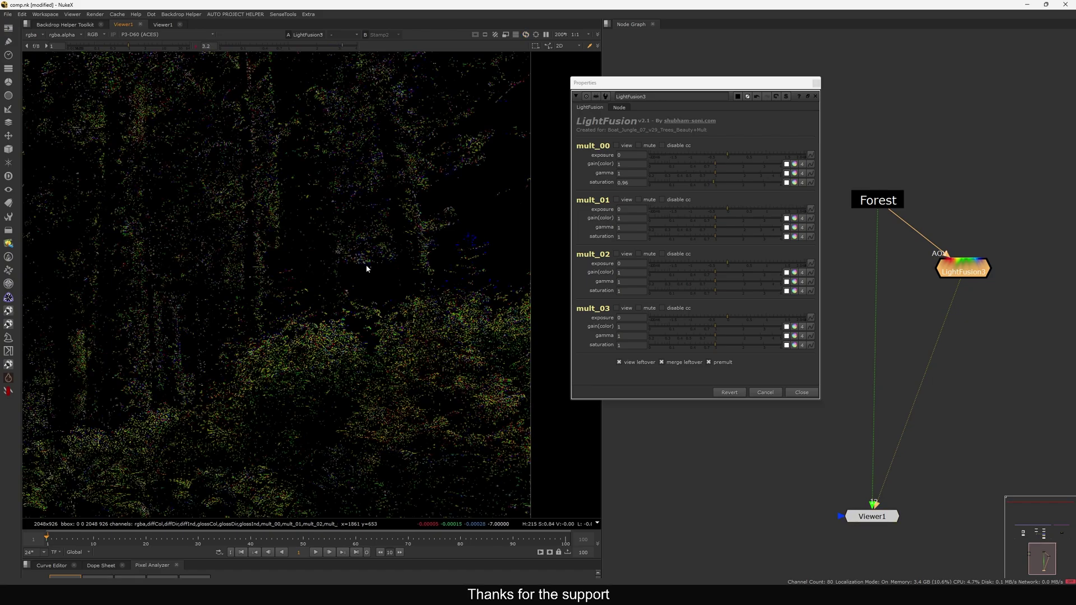
pyautogui.press('f')
pyautogui.keyDown('ctrl'); pyautogui.click(313, 49); pyautogui.keyUp('ctrl')
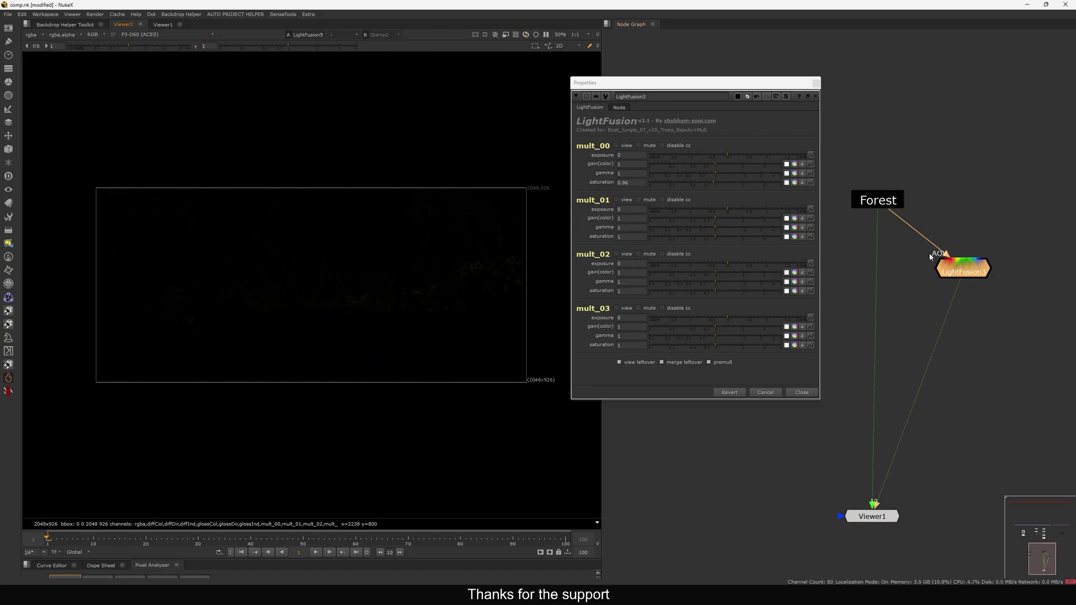
# Step: Undo the last four changes and place LightFusion3 back directly below Forest
pyautogui.hotkey('ctrl', 'z')
pyautogui.hotkey('ctrl', 'z')
pyautogui.hotkey('ctrl', 'z')
pyautogui.hotkey('ctrl', 'z')
pyautogui.moveTo(975, 279); pyautogui.dragTo(885, 276)
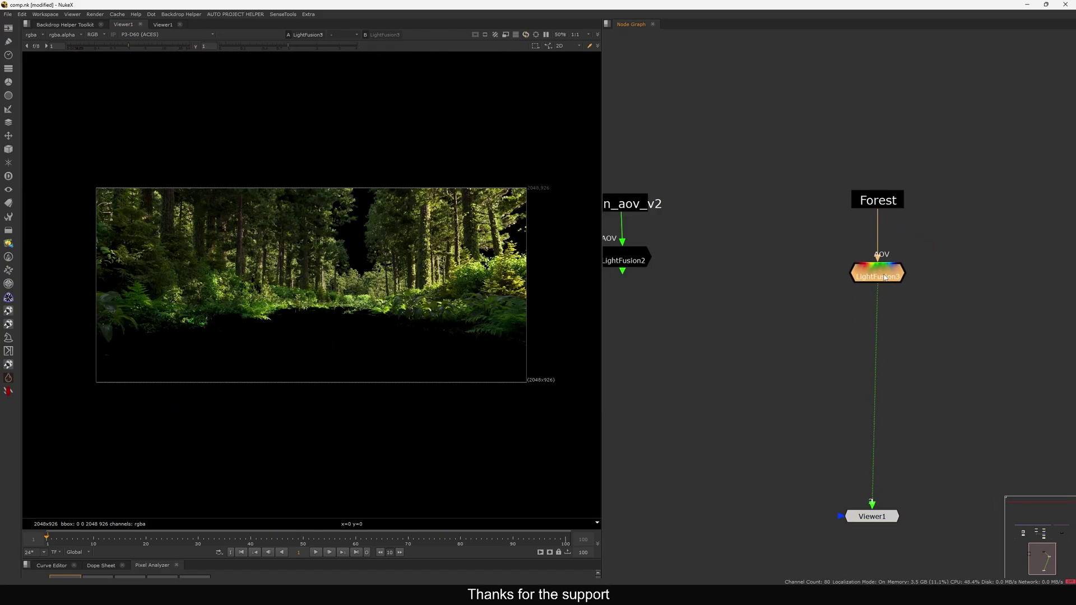
# Step: Return to the alien_aov_v2 setup and view the alien render through LightFusion2
pyautogui.moveTo(655, 259); pyautogui.dragTo(778, 307, button='middle')
pyautogui.scroll(-3, 777, 307)
pyautogui.scroll(5, 778, 307)
pyautogui.click(740, 309)
pyautogui.moveTo(741, 310); pyautogui.dragTo(744, 310)
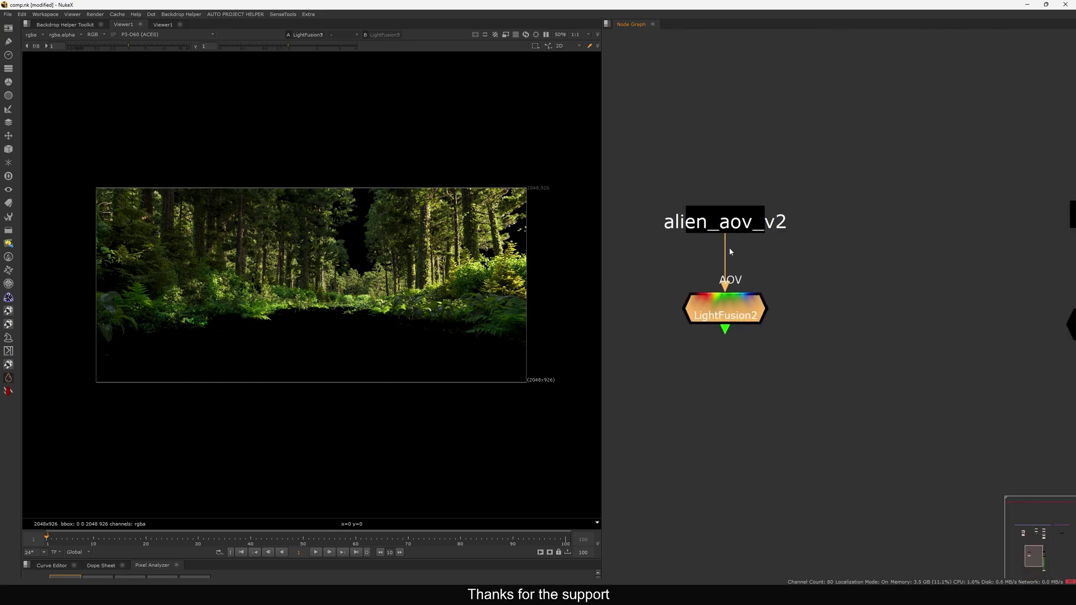
pyautogui.moveTo(728, 225); pyautogui.dragTo(724, 221)
pyautogui.press('1')
pyautogui.click(813, 258)
pyautogui.moveTo(813, 258); pyautogui.dragTo(857, 262, button='middle')
pyautogui.click(33, 34)
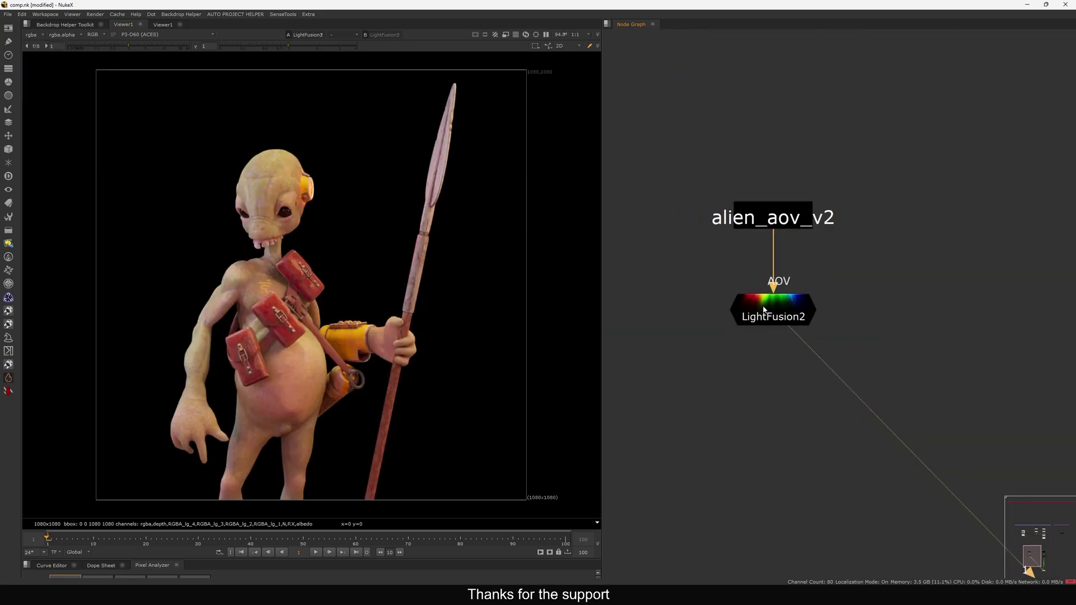
# Step: Open the LightFusion2 properties and isolate the RGBA_lg_1 light with its view option
pyautogui.click(763, 308)
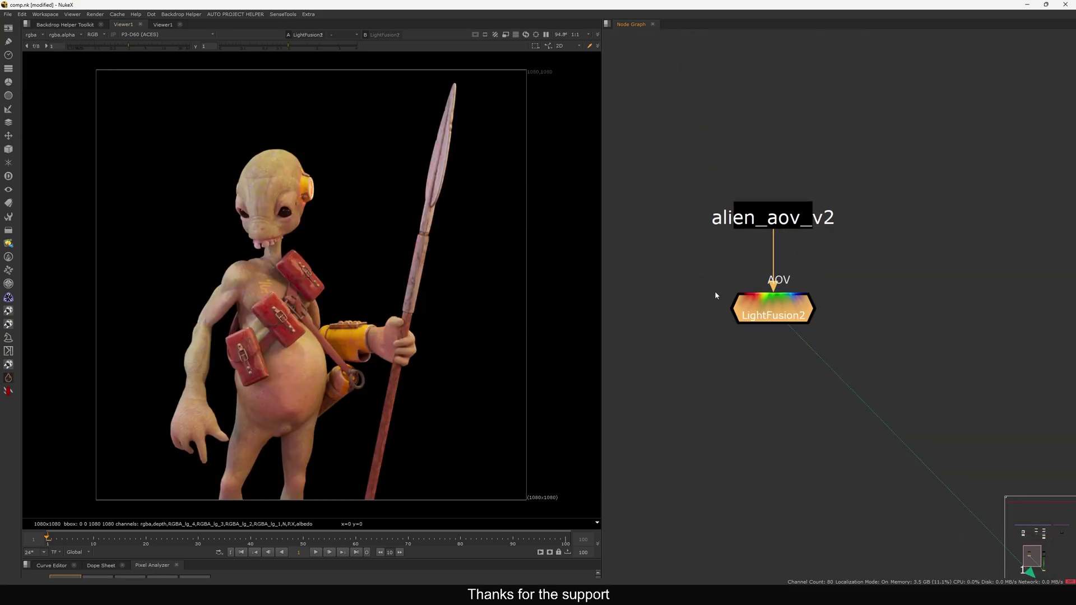
pyautogui.doubleClick(753, 307)
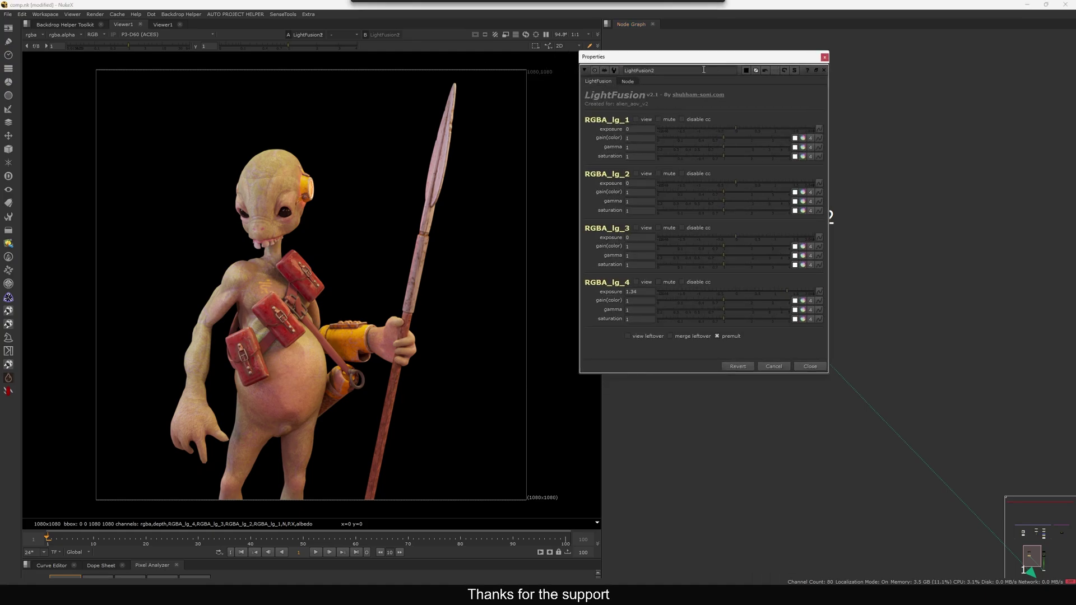
pyautogui.click(637, 120)
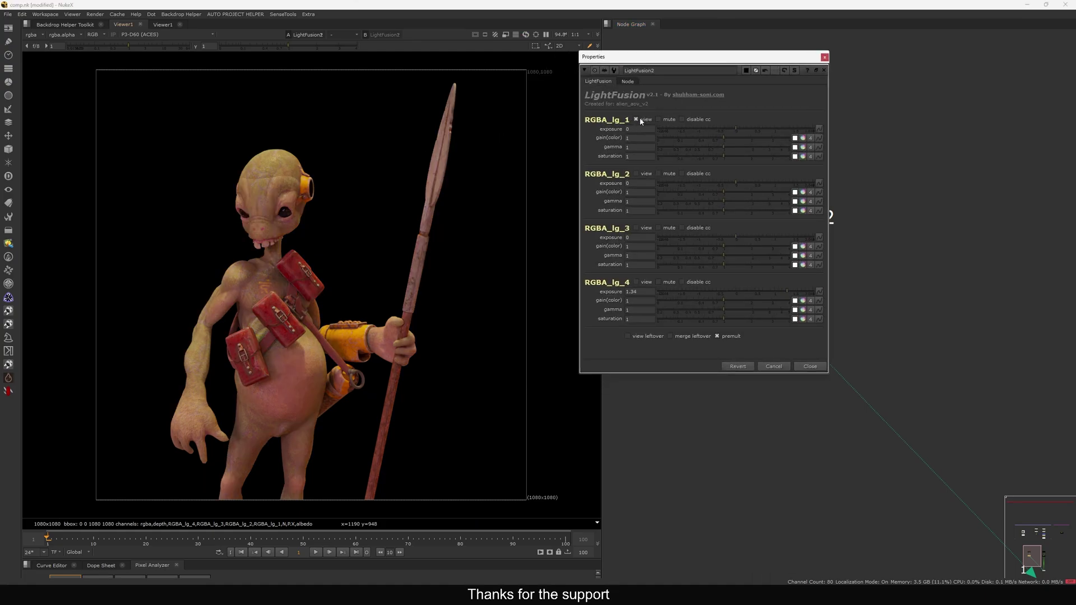
# Step: Isolate RGBA_lg_1, enlarge the viewer, move the properties aside, and sample colours on the alien's head, face and shoulder
pyautogui.click(637, 120)
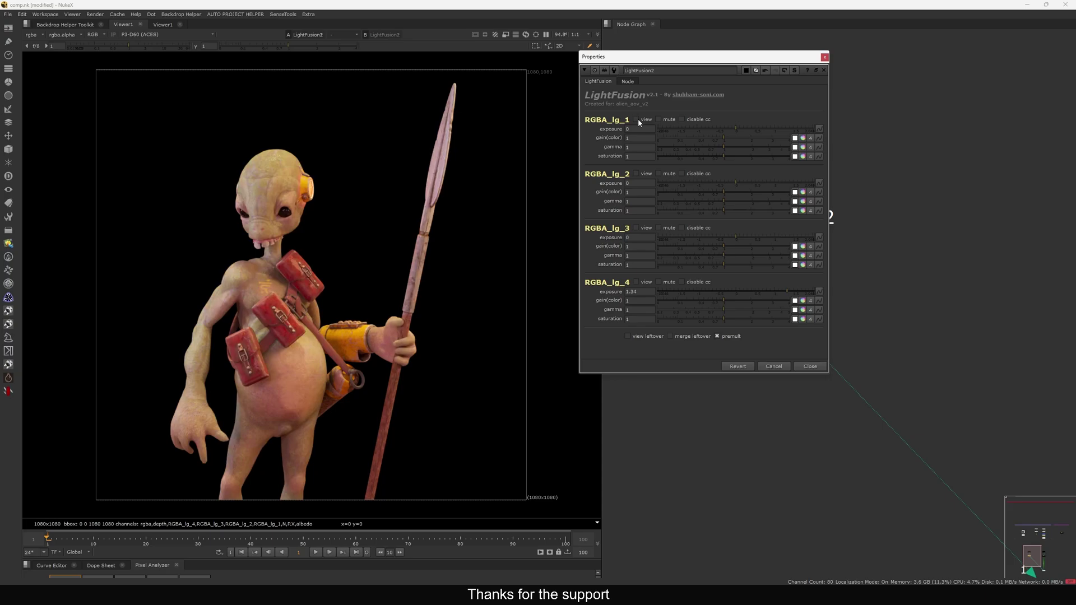
pyautogui.click(639, 121)
pyautogui.press('space')
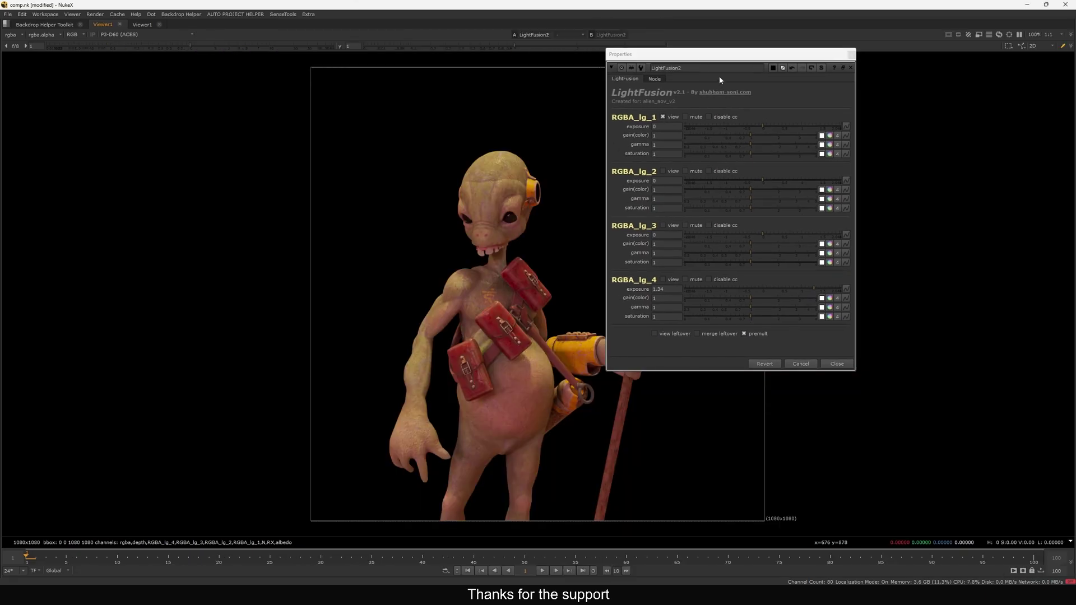
pyautogui.moveTo(720, 80); pyautogui.dragTo(871, 117)
pyautogui.scroll(3, 624, 272)
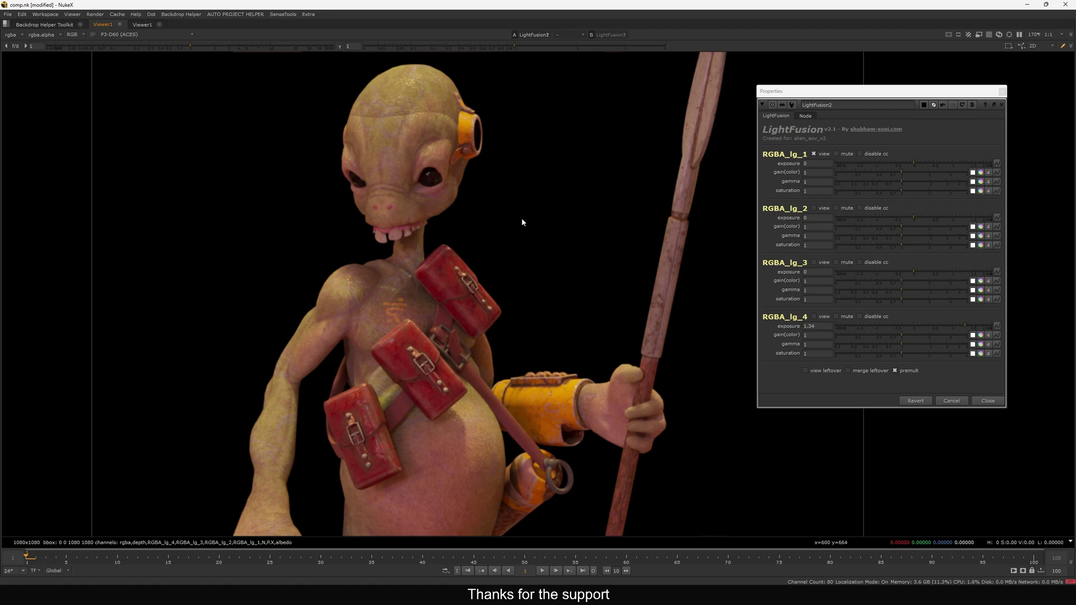
pyautogui.moveTo(521, 222); pyautogui.dragTo(480, 257, button='middle')
pyautogui.keyDown('ctrl'); pyautogui.keyDown('shift'); pyautogui.moveTo(376, 156); pyautogui.dragTo(396, 146); pyautogui.keyUp('shift'); pyautogui.keyUp('ctrl')
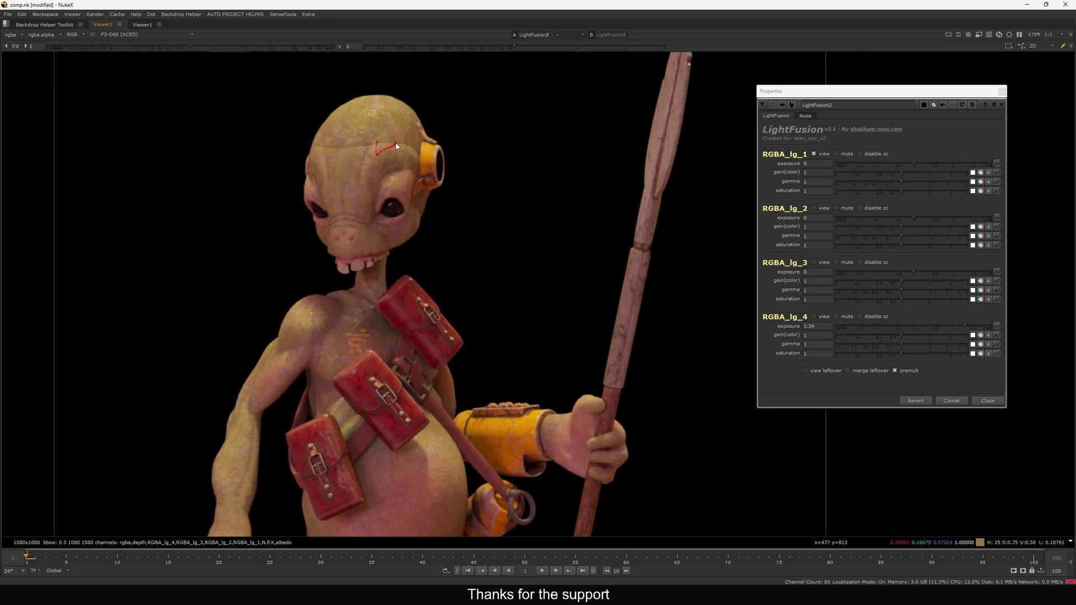
pyautogui.keyDown('ctrl'); pyautogui.keyDown('shift'); pyautogui.moveTo(361, 188); pyautogui.dragTo(369, 191); pyautogui.keyUp('shift'); pyautogui.keyUp('ctrl')
pyautogui.moveTo(330, 301)
pyautogui.keyDown('ctrl'); pyautogui.keyDown('shift'); pyautogui.mouseDown()
pyautogui.moveTo(300, 317)
pyautogui.moveTo(365, 288)
pyautogui.moveTo(371, 268)
pyautogui.moveTo(331, 317)
pyautogui.mouseUp(); pyautogui.keyUp('shift'); pyautogui.keyUp('ctrl')
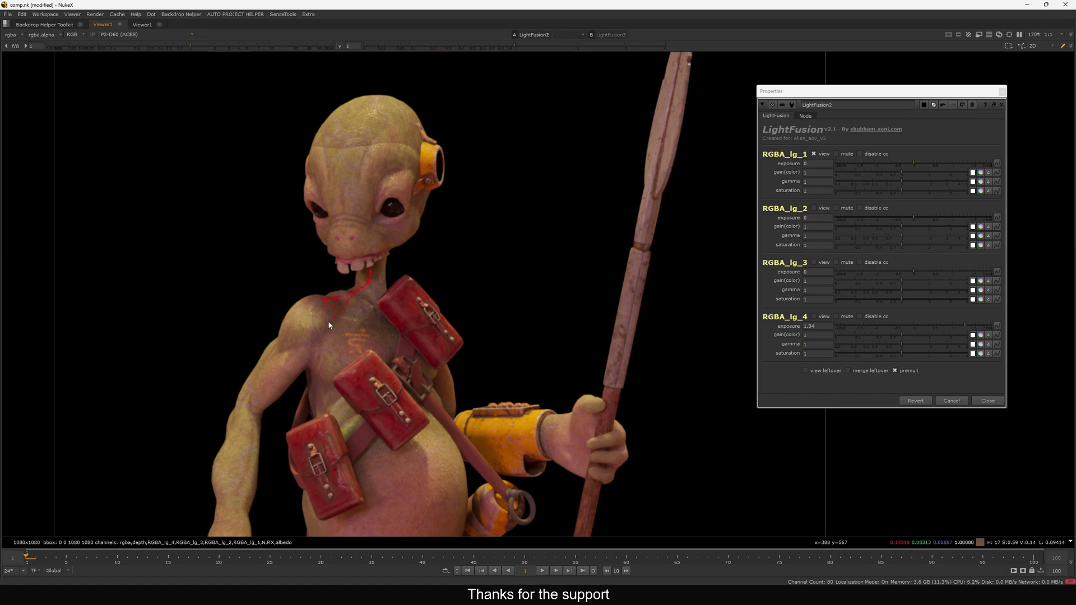
# Step: Switch the isolated light from RGBA_lg_1 to RGBA_lg_2 and sample colours on the alien's chest
pyautogui.click(818, 154)
pyautogui.click(822, 208)
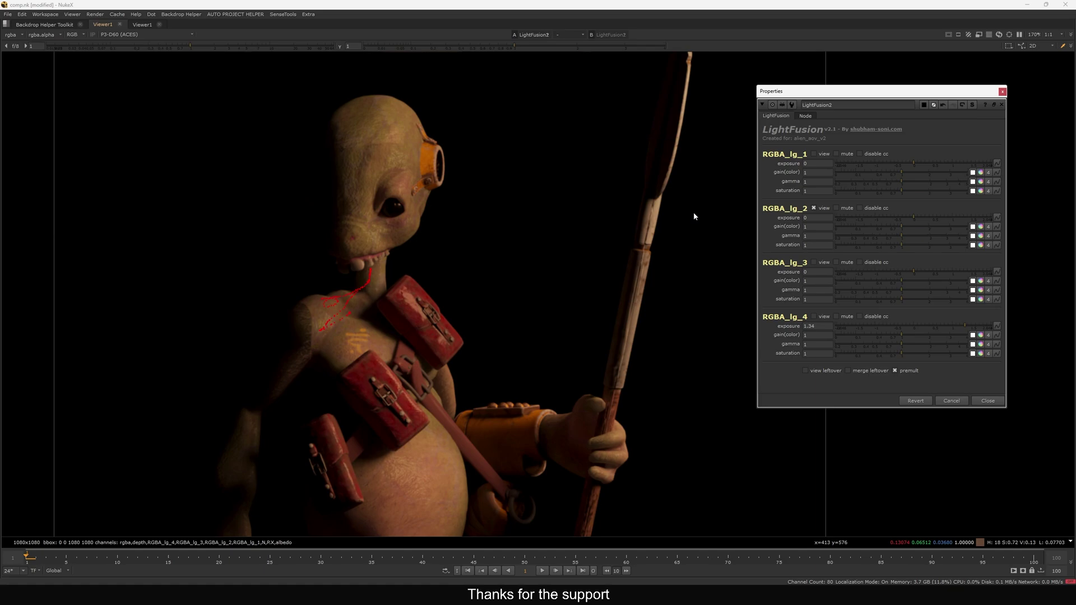
pyautogui.click(375, 287)
pyautogui.keyDown('ctrl'); pyautogui.click(320, 372); pyautogui.keyUp('ctrl')
# Step: Check the RGBA_lg_3 and RGBA_lg_4 lights in isolation and set the RGBA_lg_4 exposure to 1
pyautogui.click(814, 262)
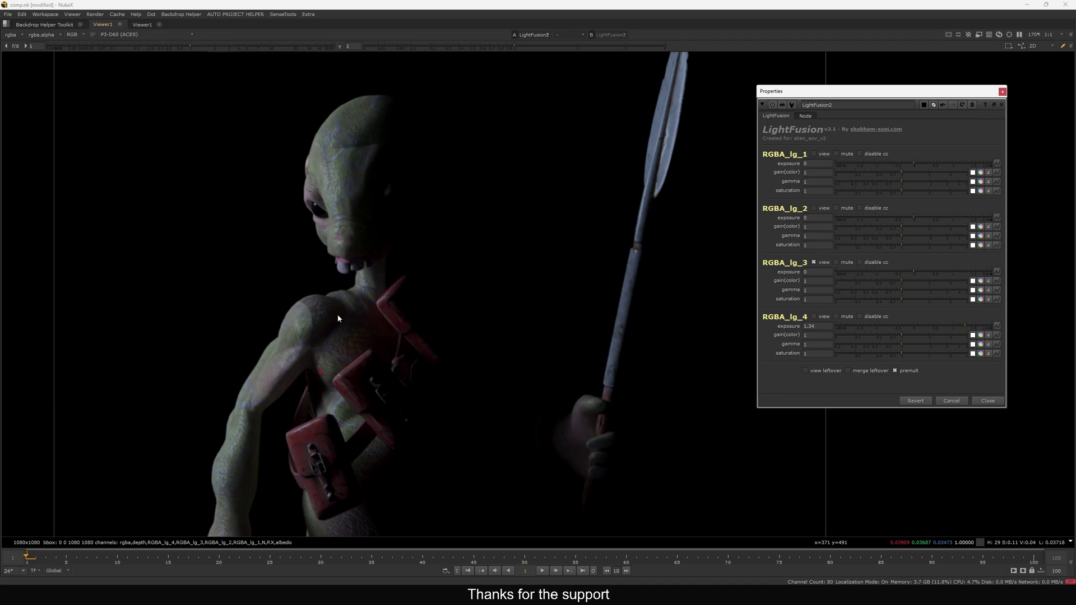
pyautogui.click(813, 263)
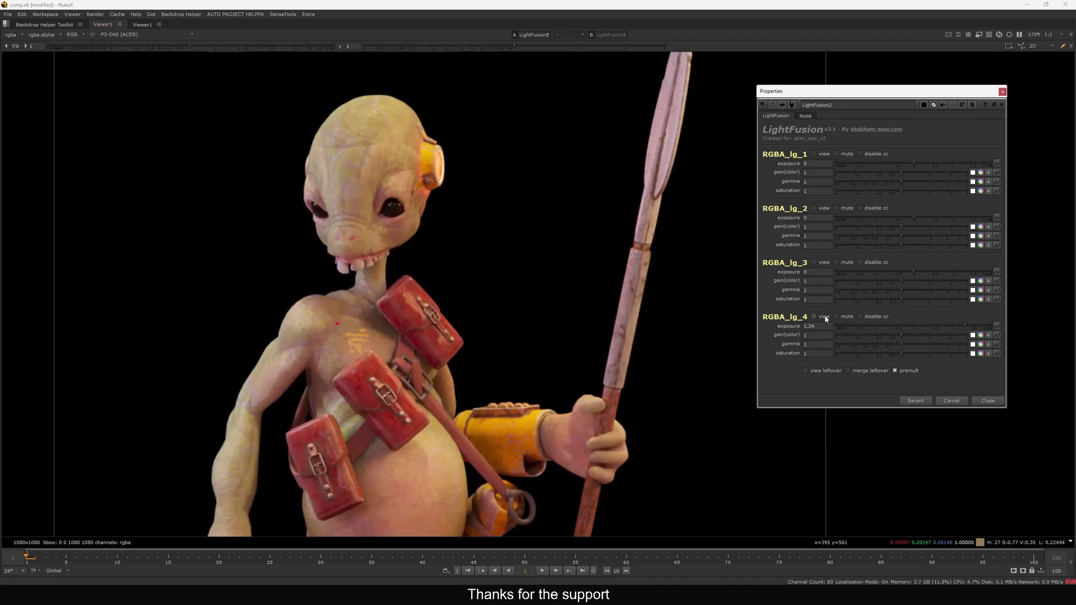
pyautogui.click(814, 317)
pyautogui.click(825, 320)
# Step: Isolate RGBA_lg_1 again and sample colours on the alien's belly beside the red bags
pyautogui.click(824, 154)
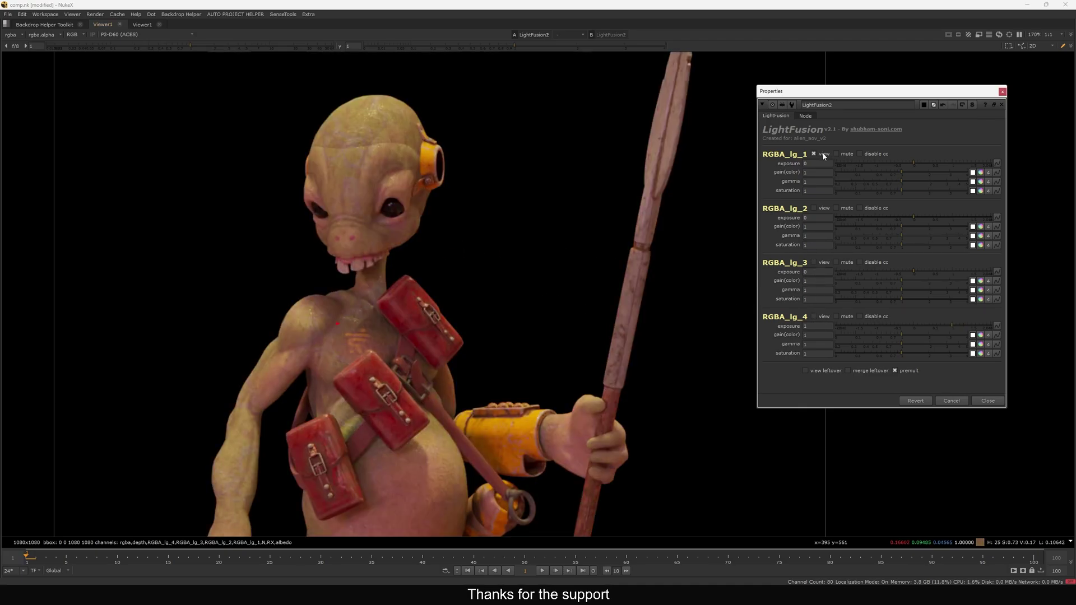
pyautogui.click(825, 153)
pyautogui.click(825, 153)
pyautogui.scroll(-3, 396, 258)
pyautogui.moveTo(390, 284); pyautogui.dragTo(385, 261, button='middle')
pyautogui.scroll(2, 387, 264)
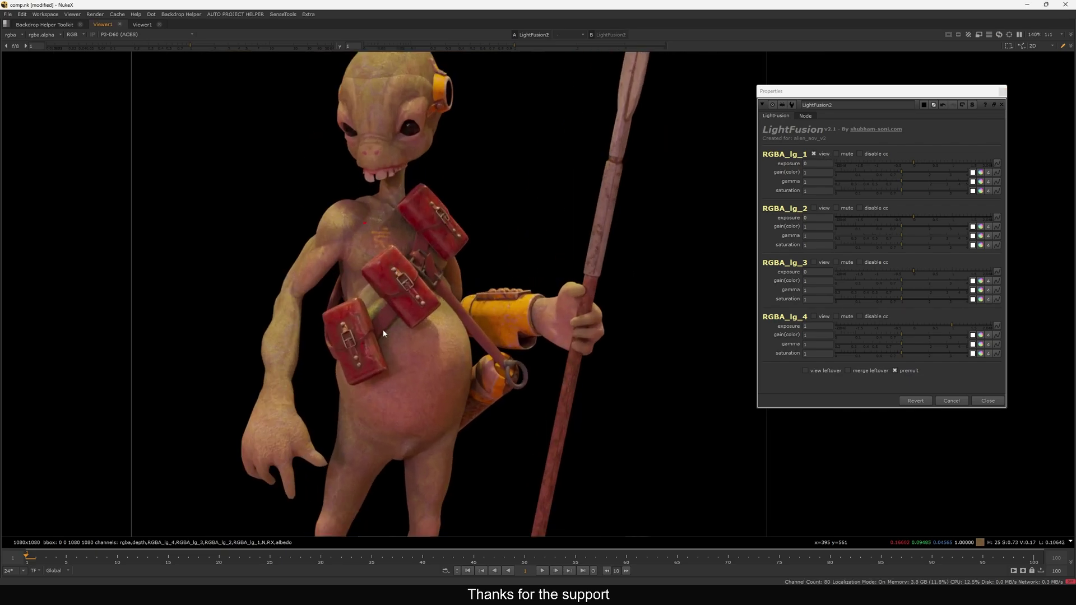
pyautogui.moveTo(384, 331)
pyautogui.keyDown('ctrl'); pyautogui.mouseDown()
pyautogui.moveTo(408, 324)
pyautogui.moveTo(380, 382)
pyautogui.moveTo(408, 338)
pyautogui.mouseUp(); pyautogui.keyUp('ctrl')
# Step: Return to the combined light view, restore the split viewer layout and close the LightFusion2 properties
pyautogui.click(823, 206)
pyautogui.click(822, 206)
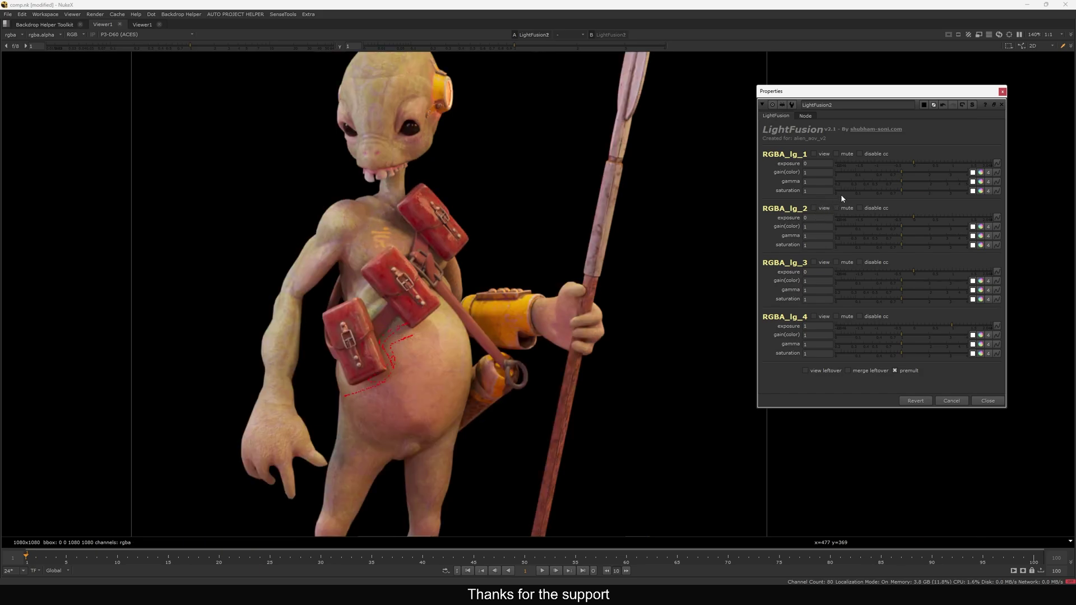
pyautogui.click(395, 187)
pyautogui.press('space')
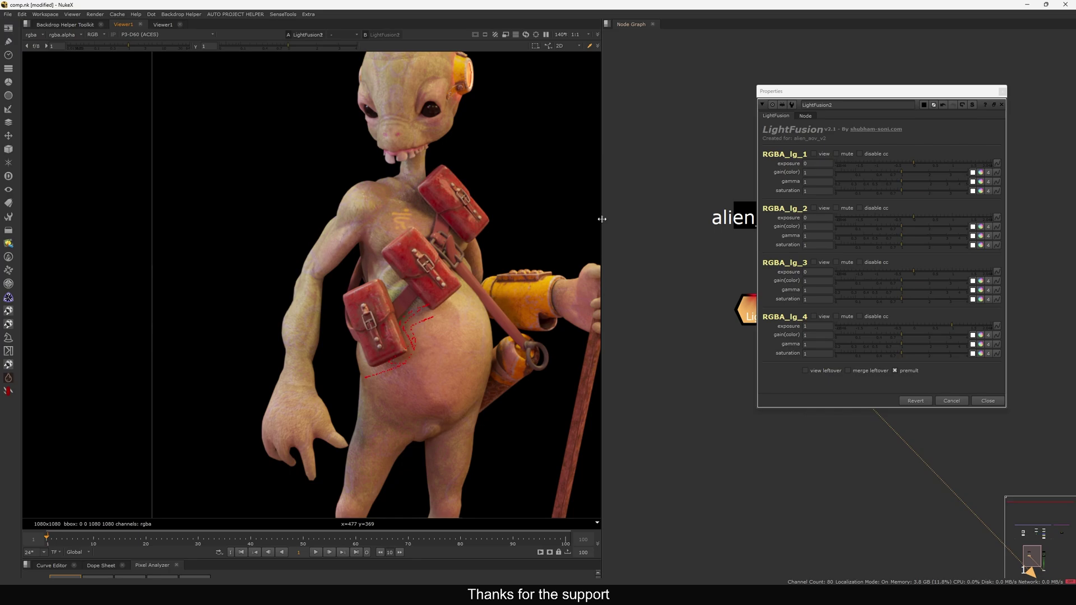
pyautogui.click(984, 401)
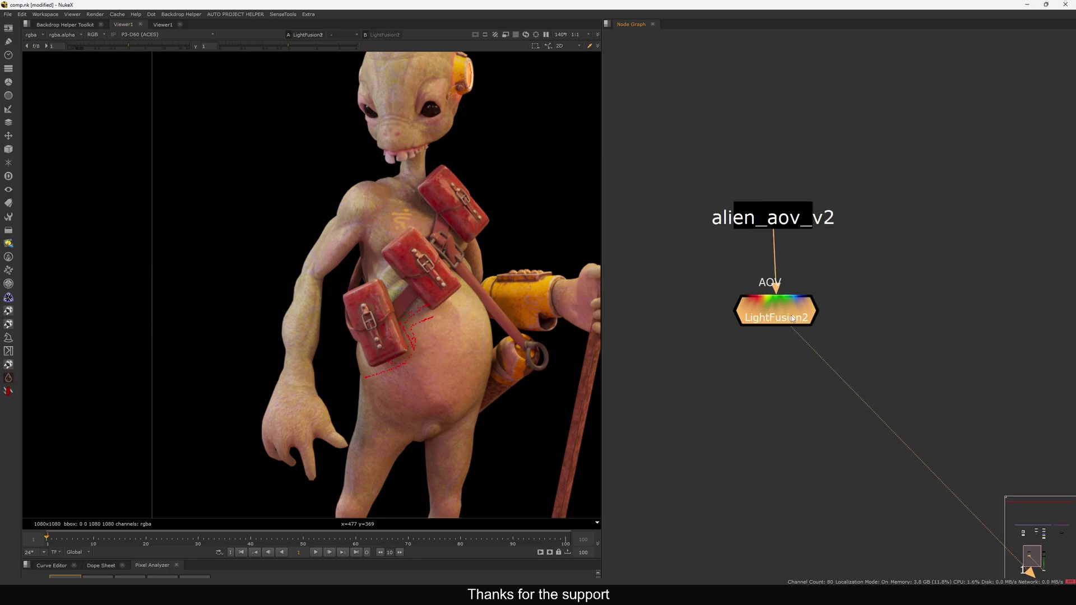
# Step: Reopen the LightFusion2 properties to check the light settings and close them again
pyautogui.click(858, 342)
pyautogui.moveTo(903, 177); pyautogui.dragTo(690, 245)
pyautogui.doubleClick(784, 320)
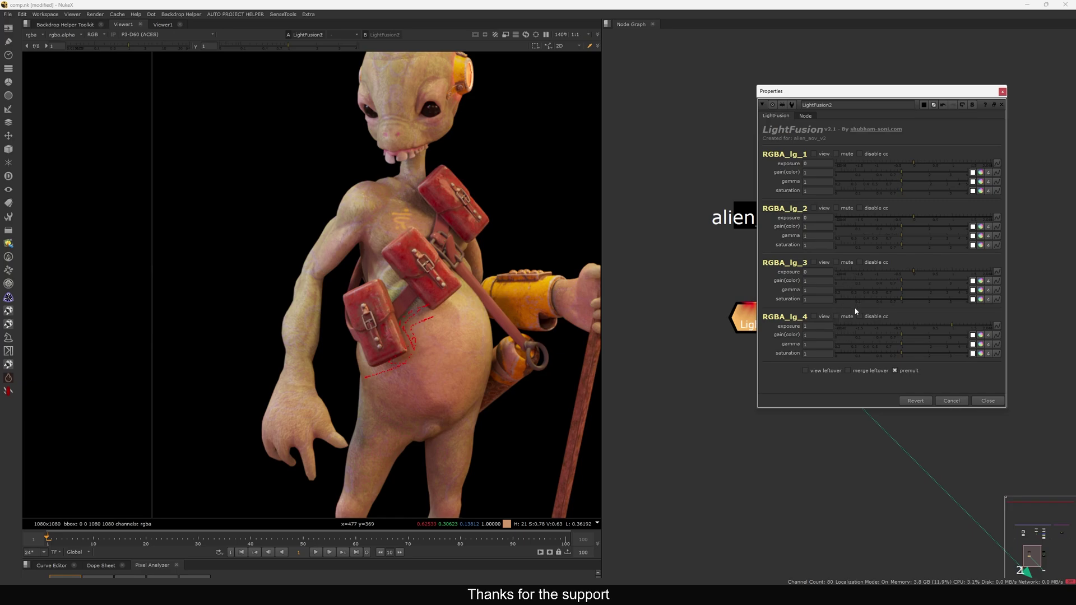
pyautogui.click(988, 400)
pyautogui.click(825, 236)
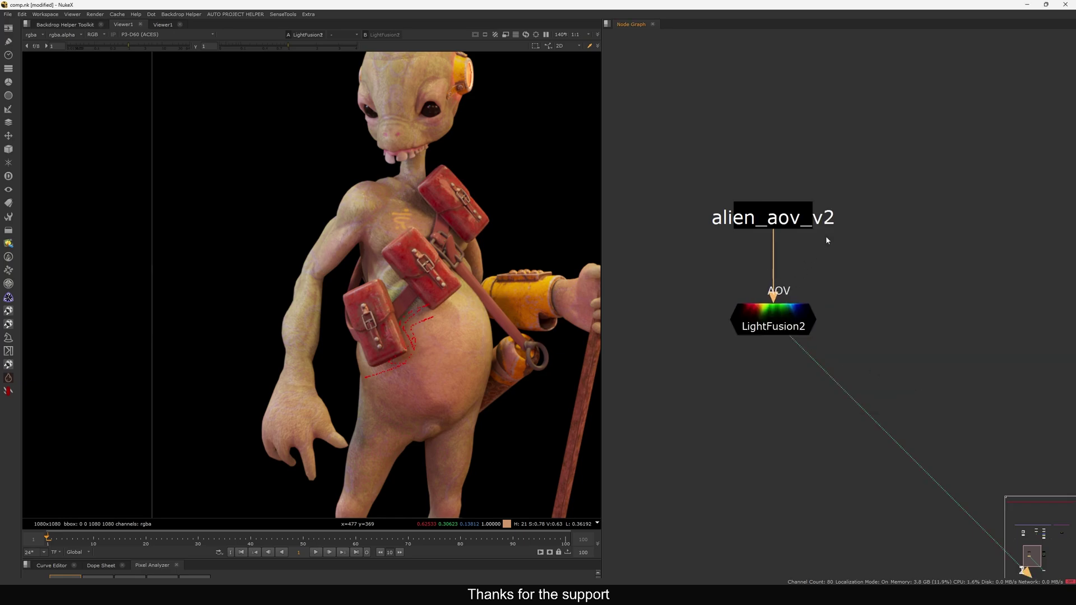
# Step: Connect alien_aov_v2 to the second viewer input and compare it with LightFusion2 on the first input
pyautogui.click(796, 304)
pyautogui.click(810, 264)
pyautogui.click(803, 221)
pyautogui.press('2')
pyautogui.click(817, 225)
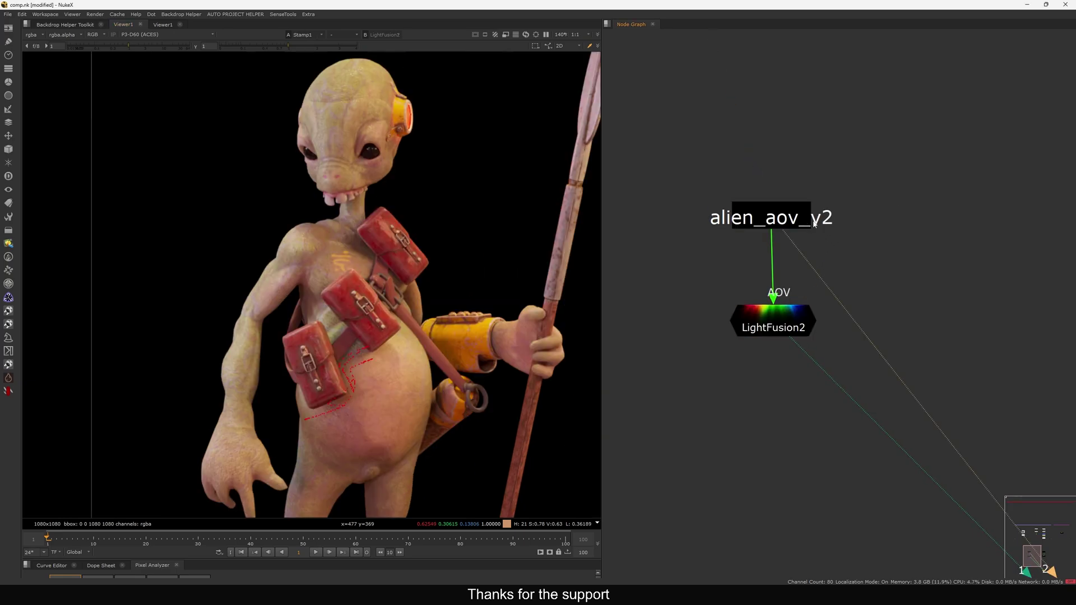
pyautogui.press('1')
pyautogui.press('2')
# Step: Reset the RGBA_lg_4 exposure in LightFusion2 to 0 and close its properties
pyautogui.doubleClick(783, 315)
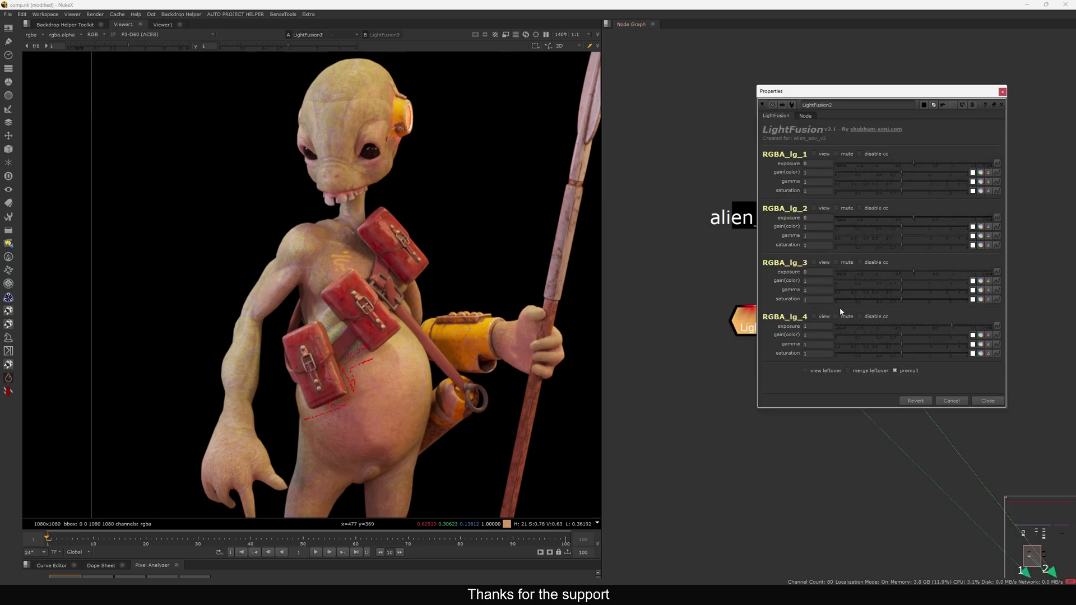
pyautogui.keyDown('ctrl'); pyautogui.click(881, 327); pyautogui.keyUp('ctrl')
pyautogui.click(981, 400)
# Step: Compare LightFusion2 with the alien_aov_v2 source again by alternating viewer inputs, with the whole image fitted in the viewer
pyautogui.click(897, 367)
pyautogui.press('1')
pyautogui.moveTo(914, 163); pyautogui.dragTo(685, 241)
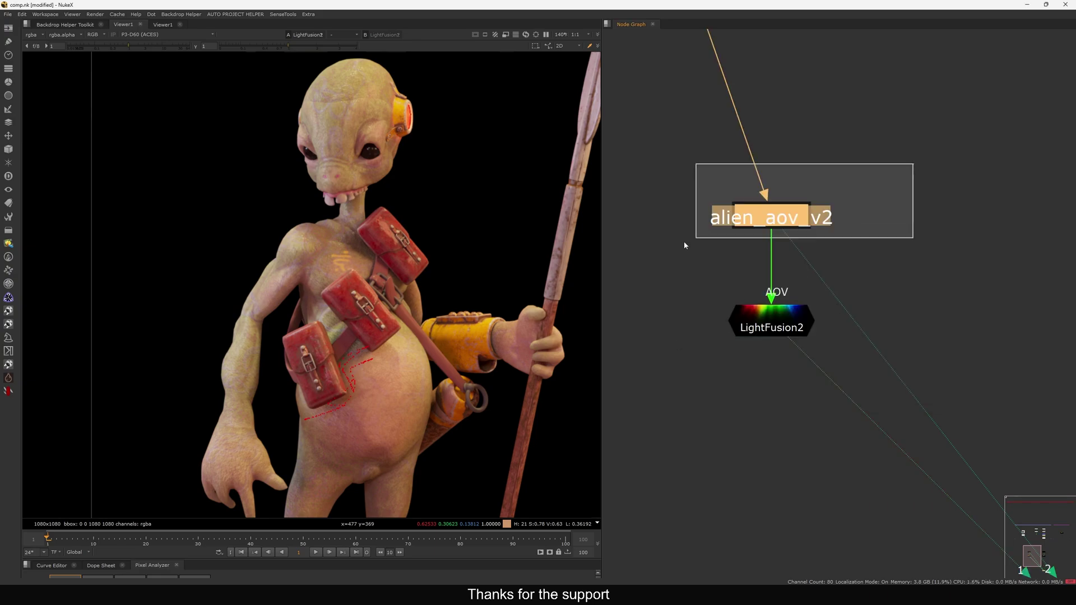
pyautogui.click(889, 214)
pyautogui.press('2')
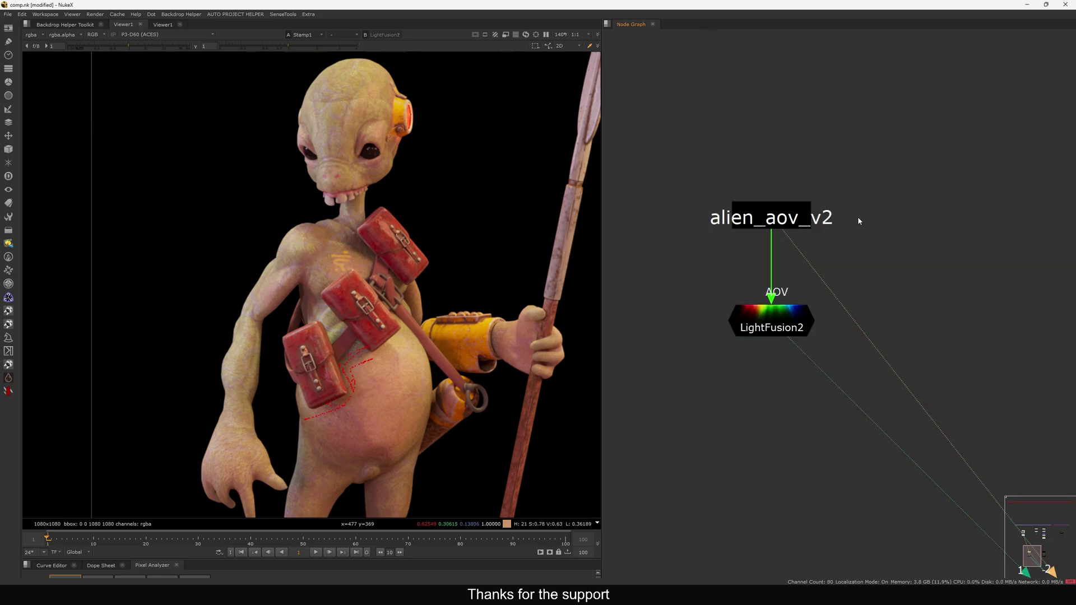
pyautogui.press('f')
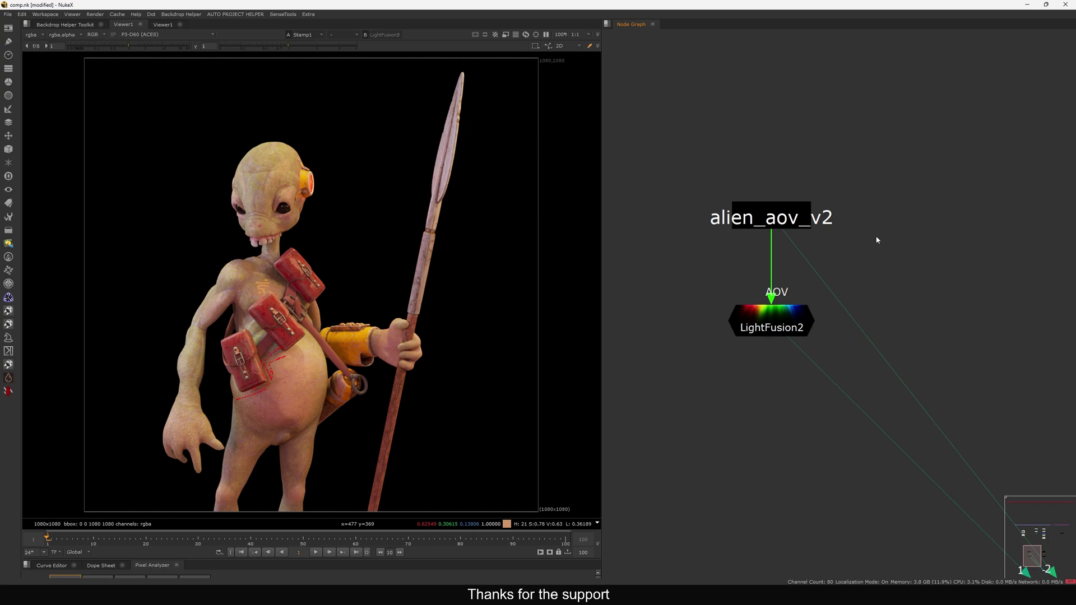
# Step: Arrange the lower alien_aov_v2 and Forest node pairs with their LightFusion nodes neatly beneath their sources in the RENDER backdrop
pyautogui.press('f')
pyautogui.moveTo(787, 315); pyautogui.dragTo(779, 246, button='middle')
pyautogui.moveTo(950, 297); pyautogui.dragTo(659, 407)
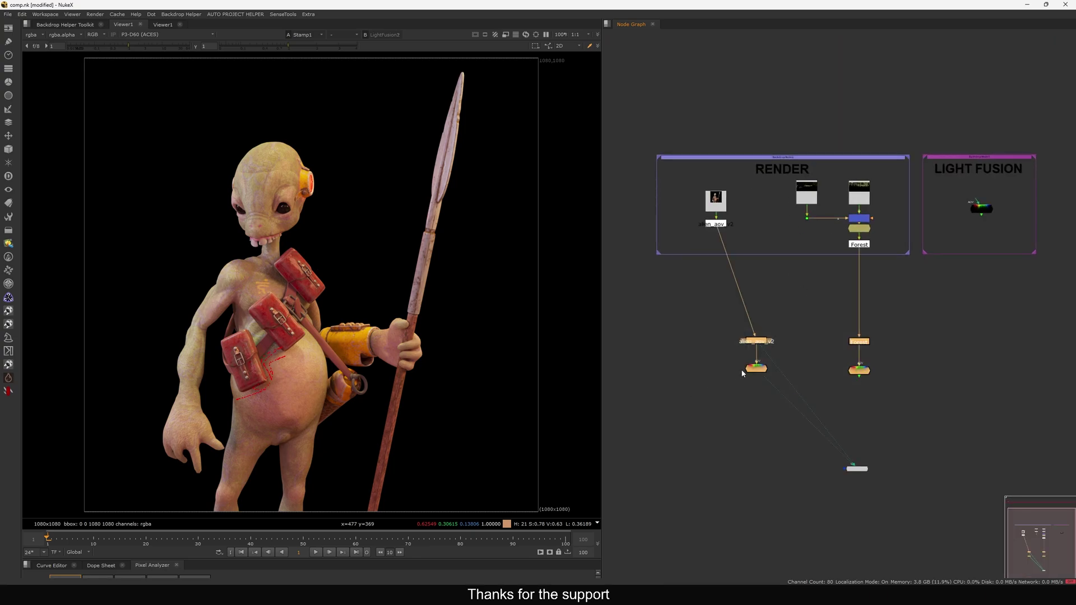
pyautogui.moveTo(756, 370); pyautogui.dragTo(715, 364)
pyautogui.moveTo(779, 312); pyautogui.dragTo(859, 368)
pyautogui.click(825, 368)
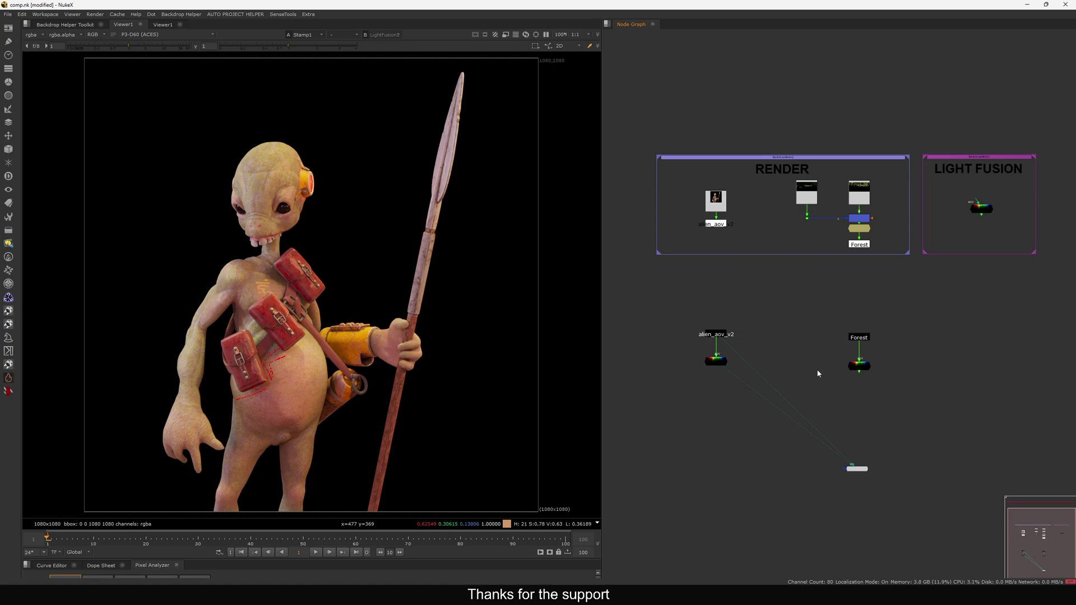
# Step: Open the internal node graph of LightFusion3, inspect its mult_00 to mult_03 branches, and close it
pyautogui.scroll(1, 831, 378)
pyautogui.moveTo(831, 377); pyautogui.dragTo(811, 352, button='middle')
pyautogui.moveTo(908, 323); pyautogui.dragTo(776, 361)
pyautogui.hotkey('ctrl', 'Return')
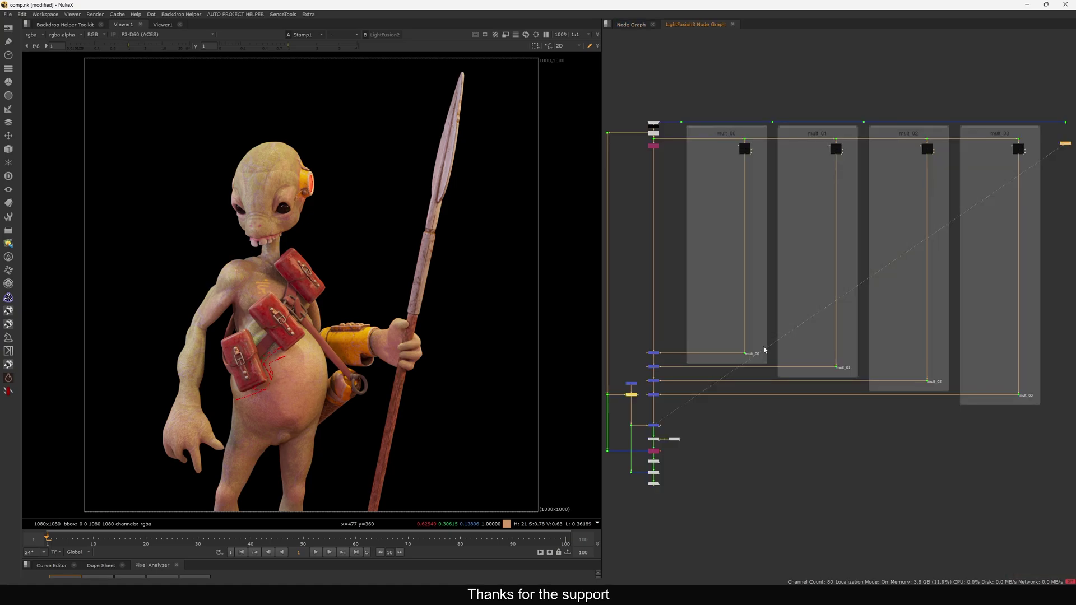
pyautogui.click(763, 193)
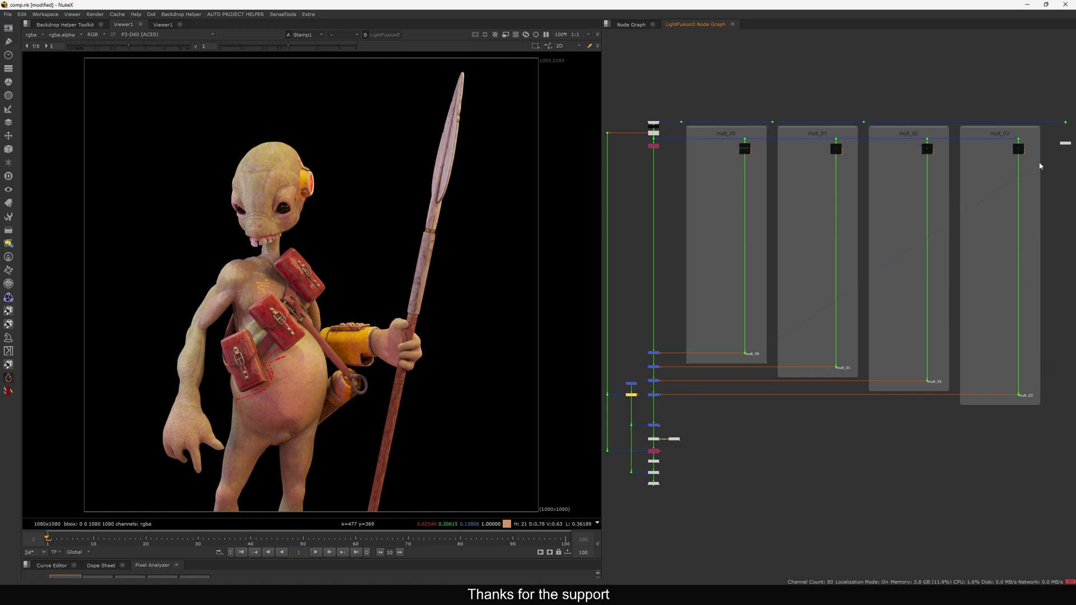
pyautogui.click(731, 24)
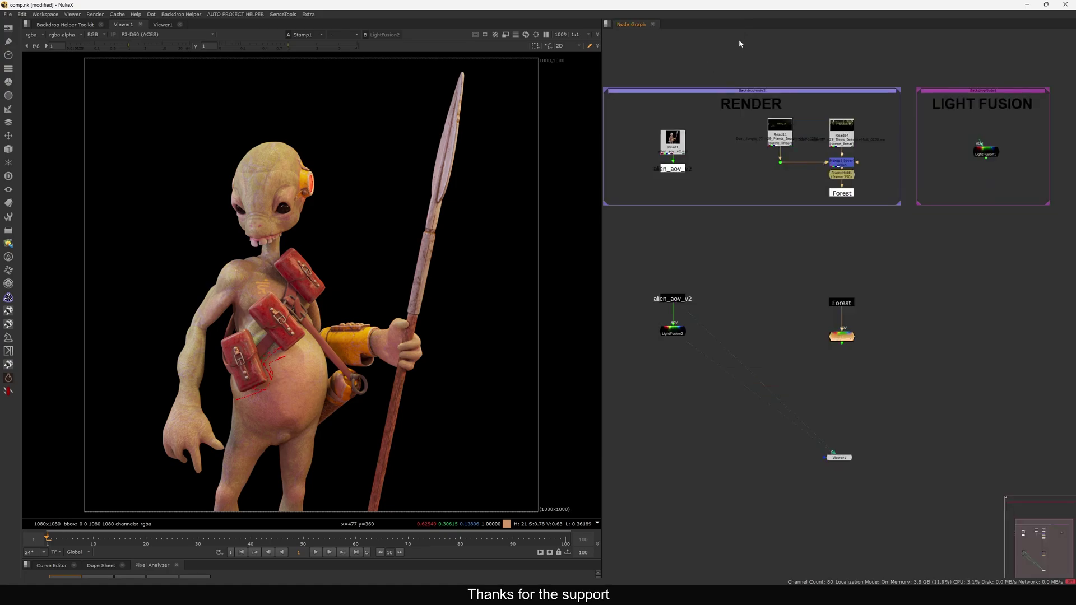
# Step: Locate LightFusion3 under Forest, return to the lower alien_aov_v2 node and show it in the first viewer input
pyautogui.press('f')
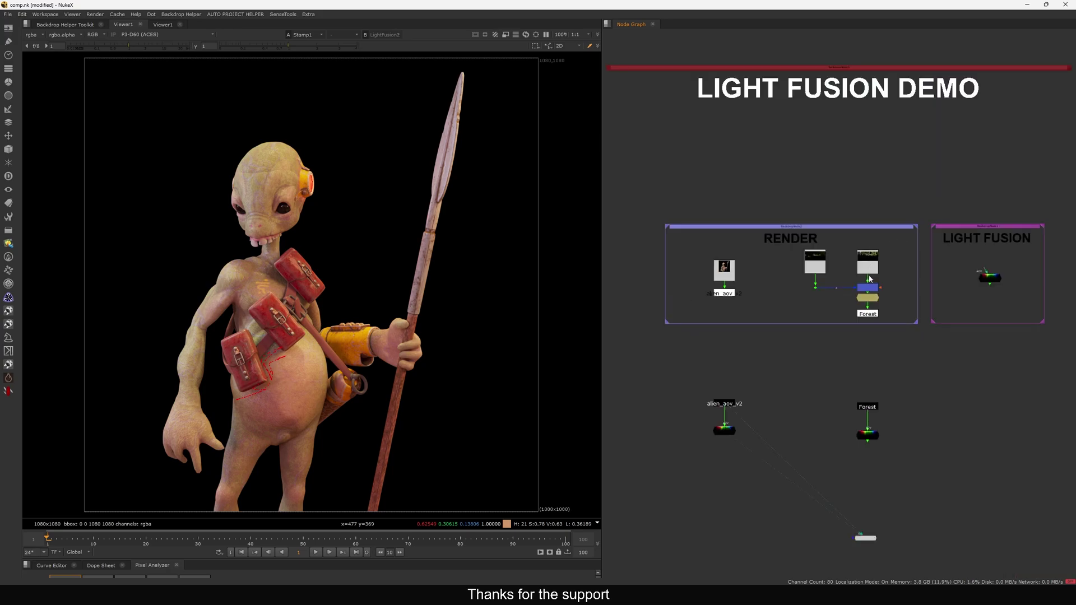
pyautogui.moveTo(847, 400); pyautogui.dragTo(858, 291, button='middle')
pyautogui.scroll(7, 879, 300)
pyautogui.moveTo(895, 328); pyautogui.dragTo(909, 280, button='middle')
pyautogui.click(878, 334)
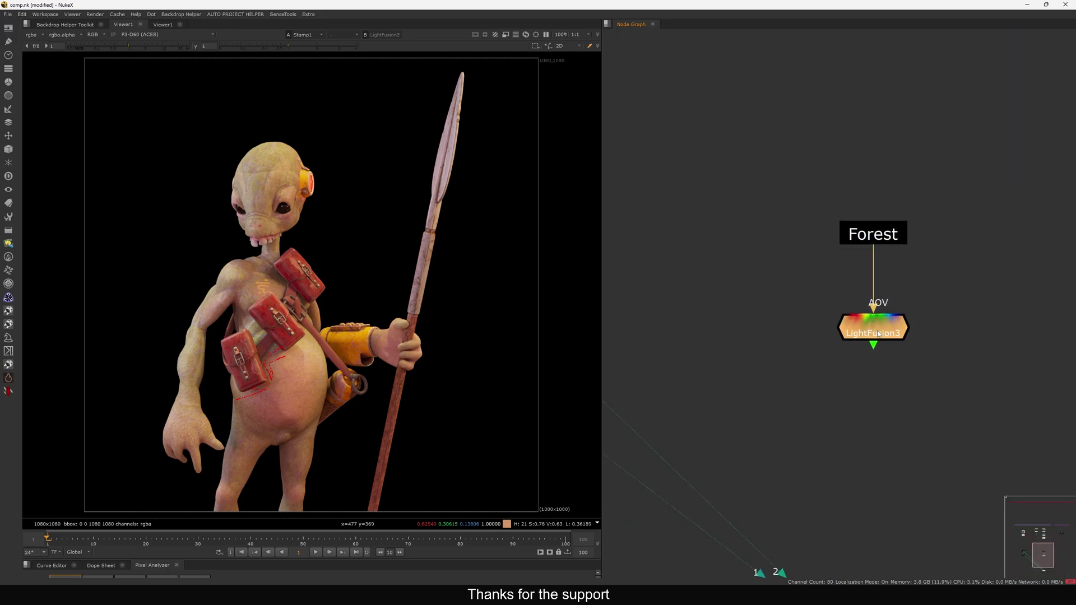
pyautogui.scroll(-5, 877, 333)
pyautogui.moveTo(844, 320); pyautogui.dragTo(992, 335, button='middle')
pyautogui.moveTo(866, 267); pyautogui.dragTo(743, 321)
pyautogui.press('1')
pyautogui.moveTo(985, 252); pyautogui.dragTo(908, 251, button='middle')
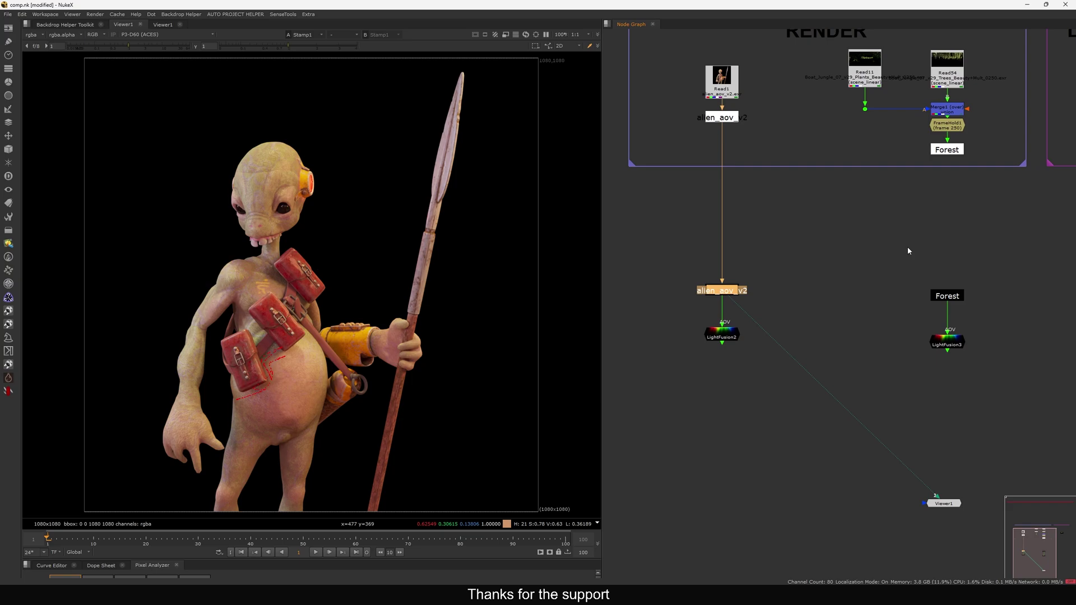
# Step: View the original Forest render from the RENDER backdrop and set the viewer channels to rgba
pyautogui.moveTo(1004, 139); pyautogui.dragTo(853, 190)
pyautogui.press('1')
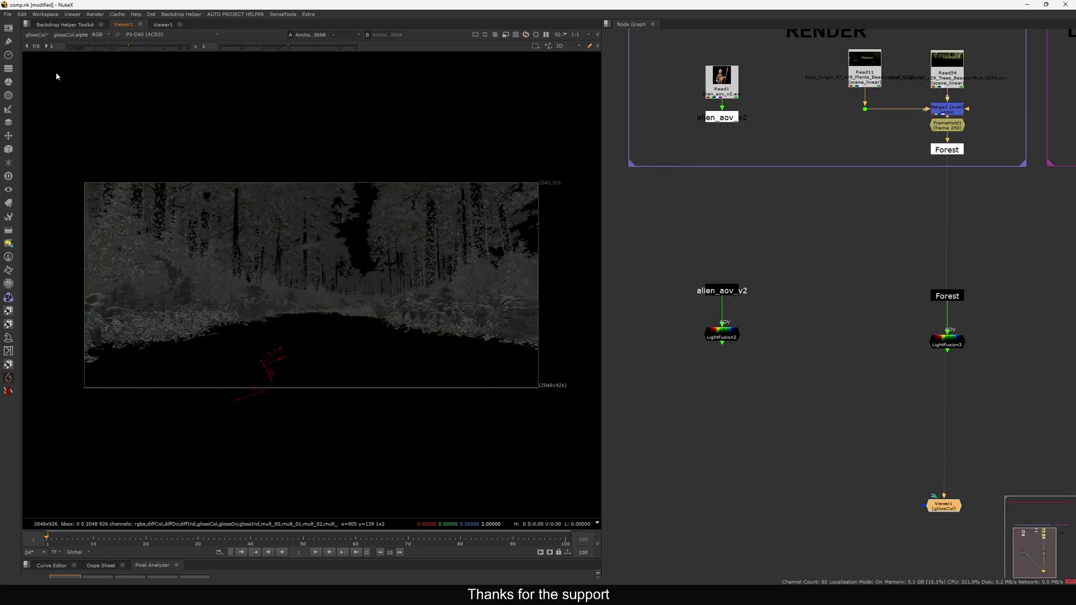
pyautogui.click(35, 34)
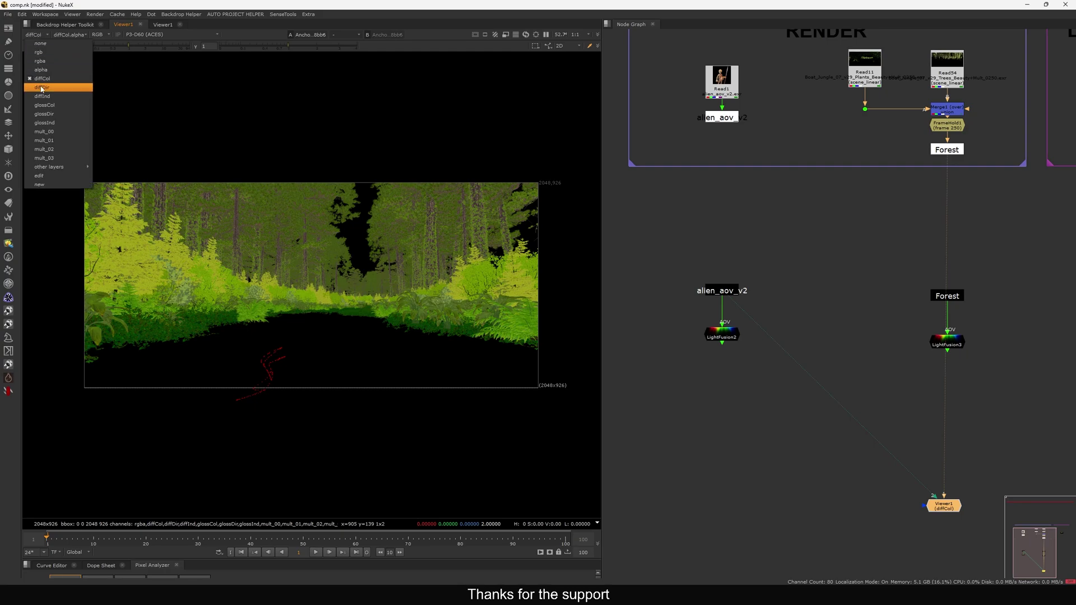
pyautogui.click(39, 61)
# Step: View the forest render through LightFusion3
pyautogui.moveTo(816, 313); pyautogui.dragTo(808, 294, button='middle')
pyautogui.click(937, 322)
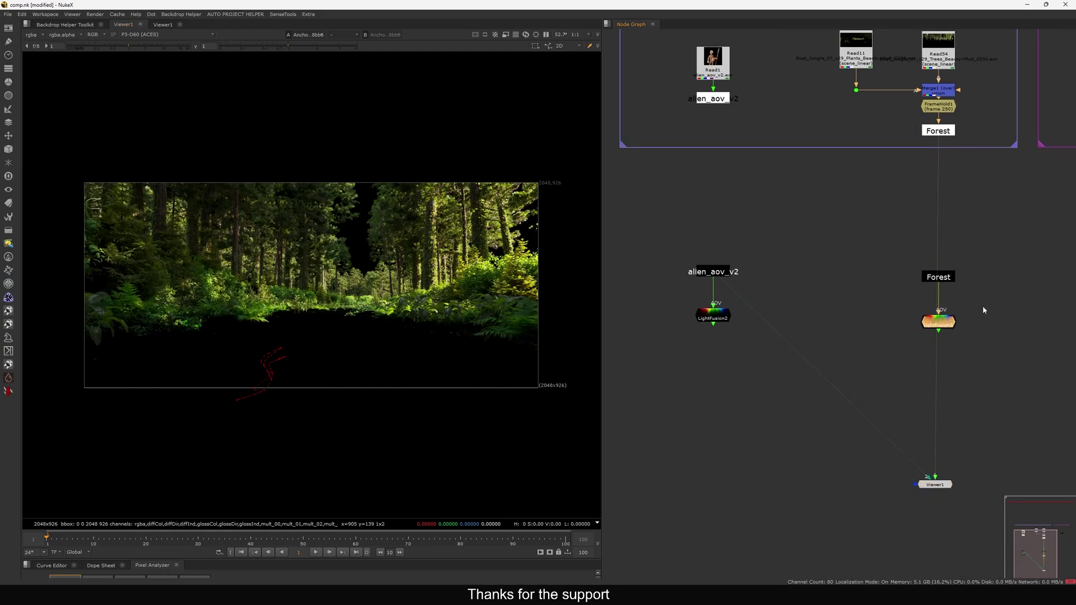
pyautogui.moveTo(984, 306); pyautogui.dragTo(889, 342)
# Step: View the alien render through LightFusion2 in the first viewer input
pyautogui.press('f')
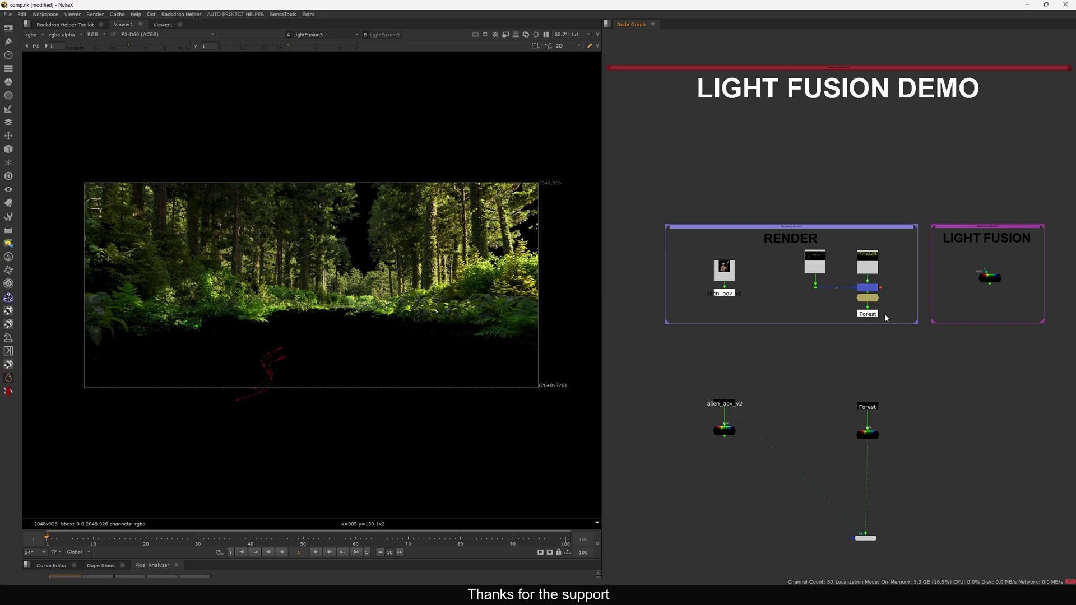
pyautogui.moveTo(773, 418); pyautogui.dragTo(663, 476)
pyautogui.press('1')
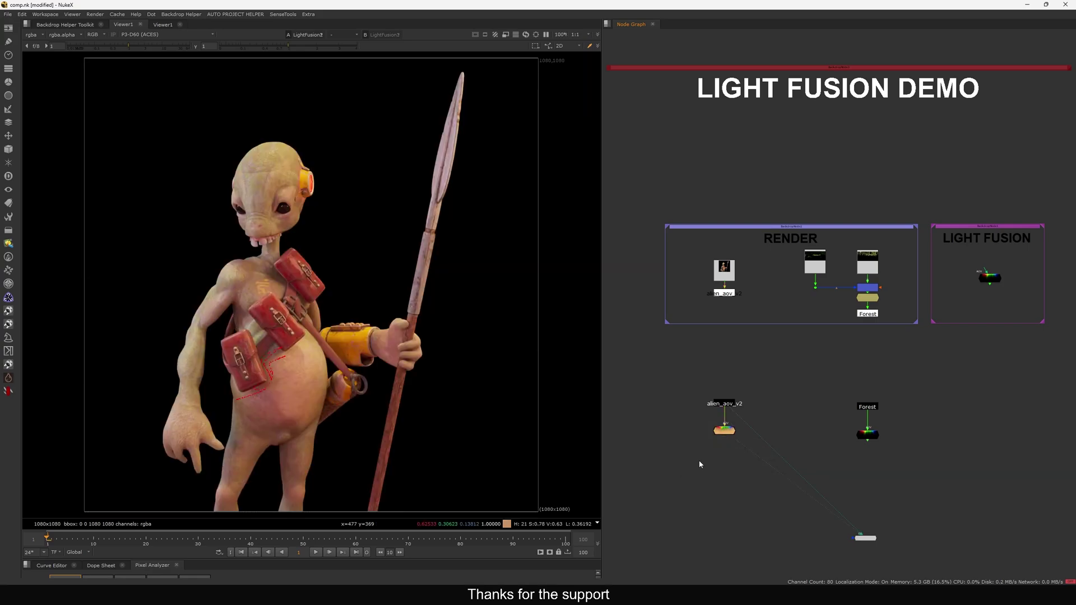
# Step: Open the LightFusion2 properties to review its lights, close them, and fit the whole demo script in the node graph
pyautogui.scroll(-3, 698, 460)
pyautogui.moveTo(684, 459); pyautogui.dragTo(777, 375, button='middle')
pyautogui.moveTo(674, 352); pyautogui.dragTo(893, 524)
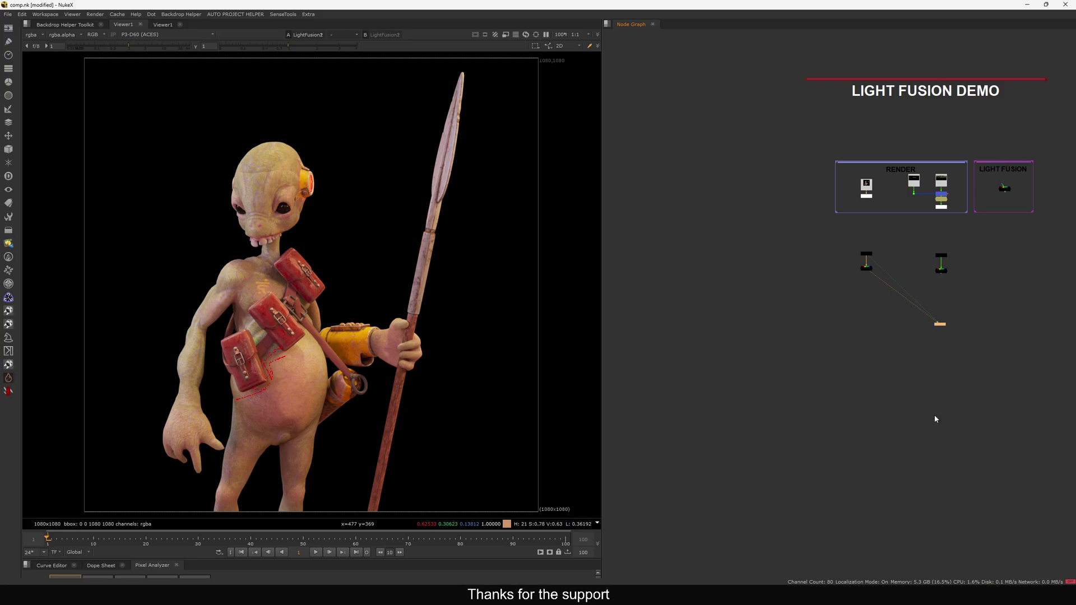
pyautogui.scroll(6, 888, 274)
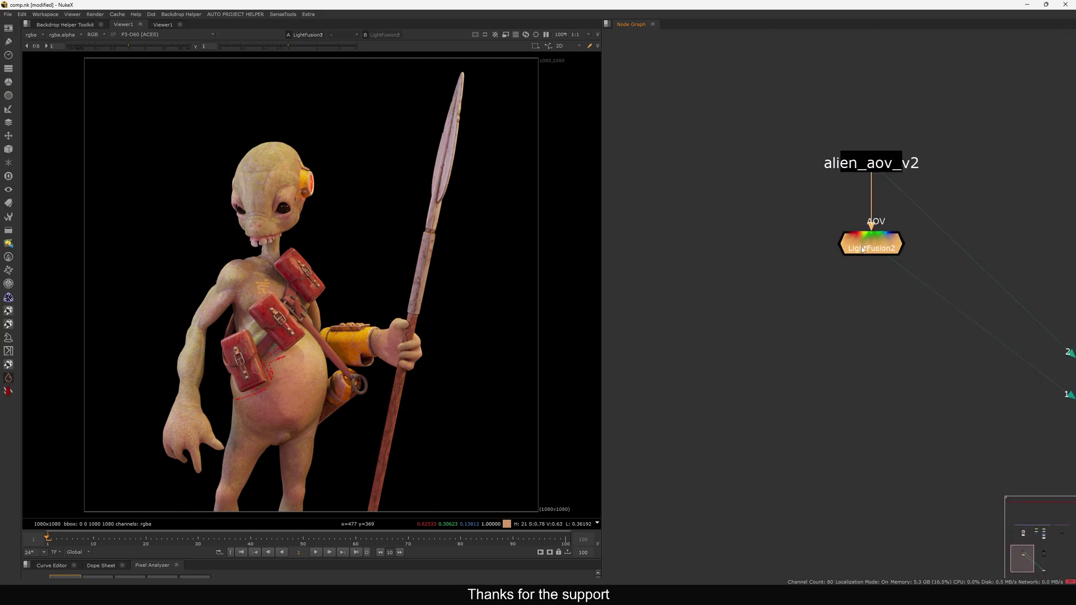
pyautogui.doubleClick(863, 249)
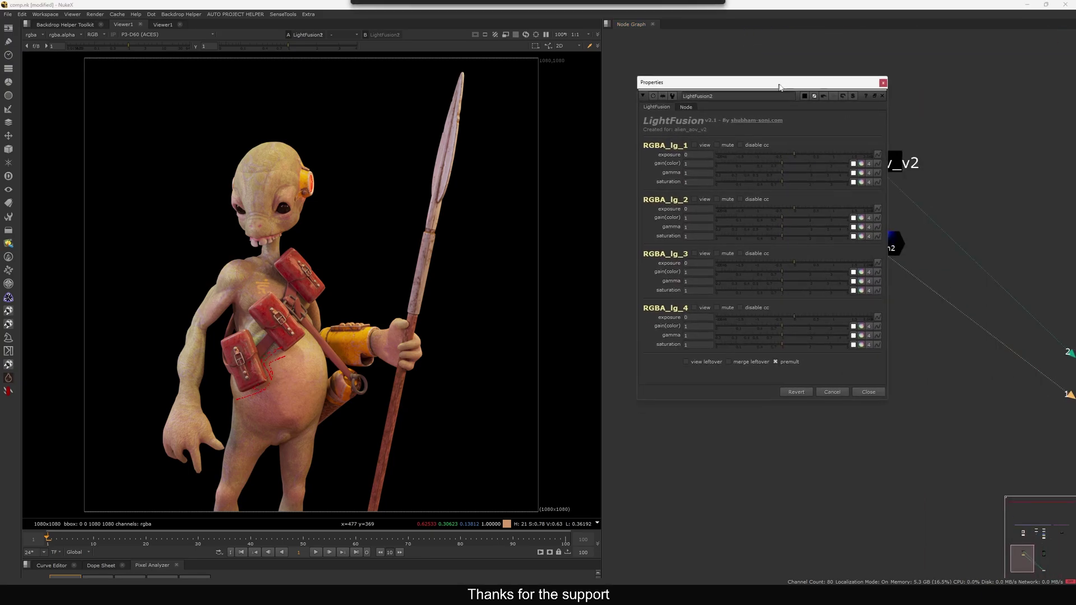
pyautogui.click(883, 82)
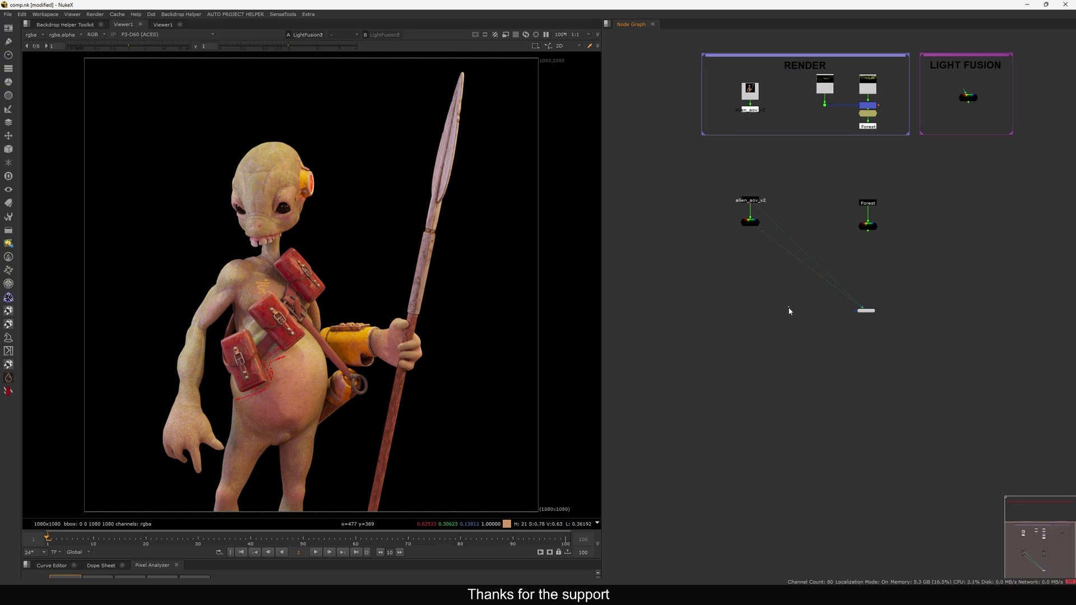
pyautogui.press('f')
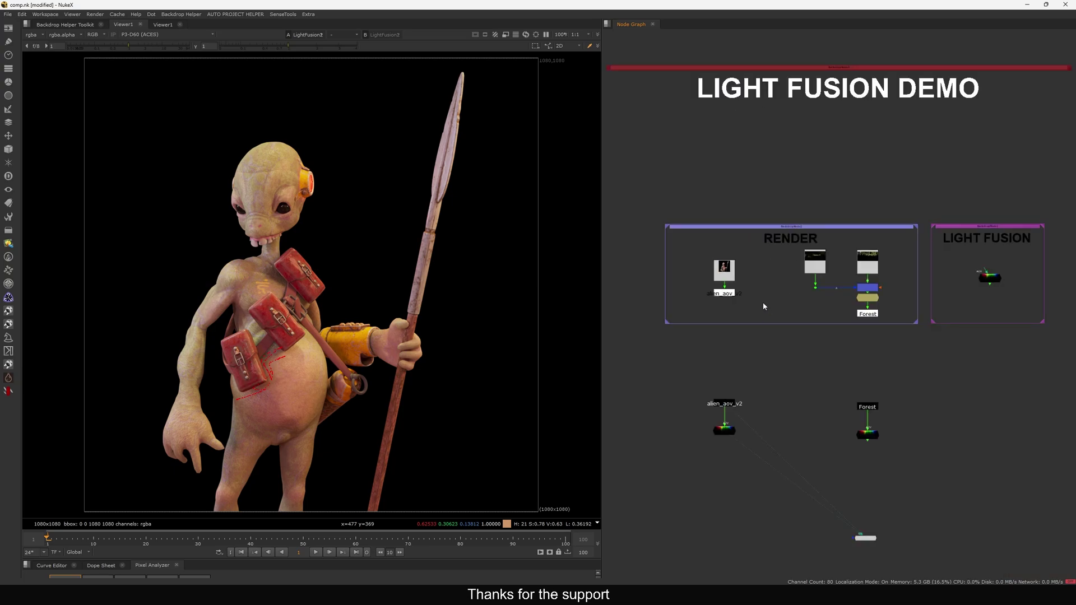